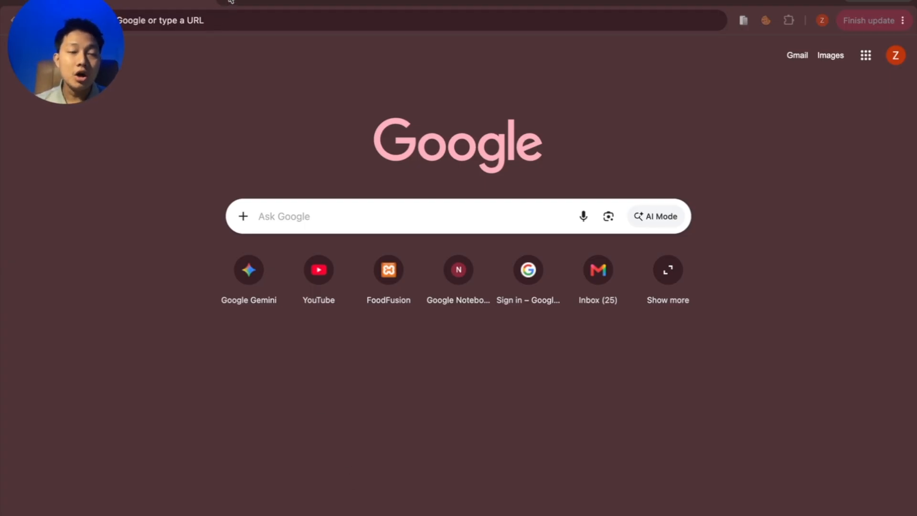
- Search the web for canva and open the official Canva site
key(super+l)
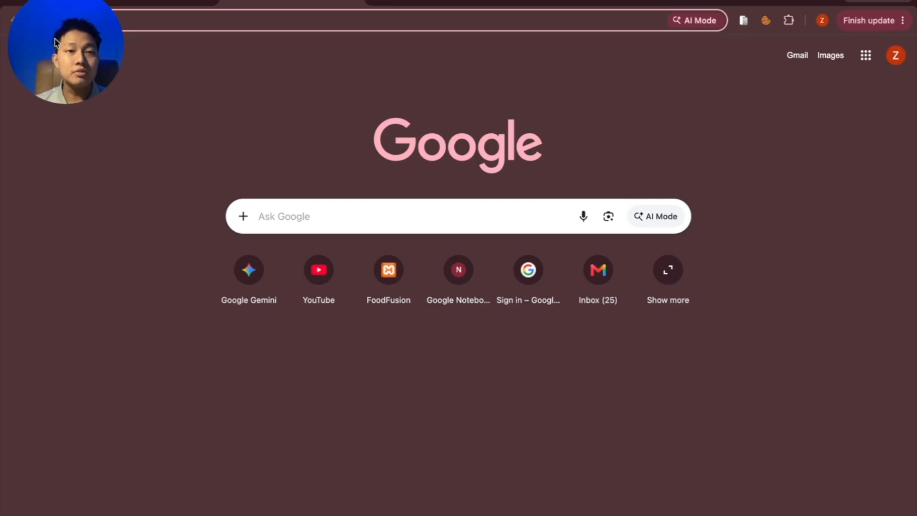
click(184, 24)
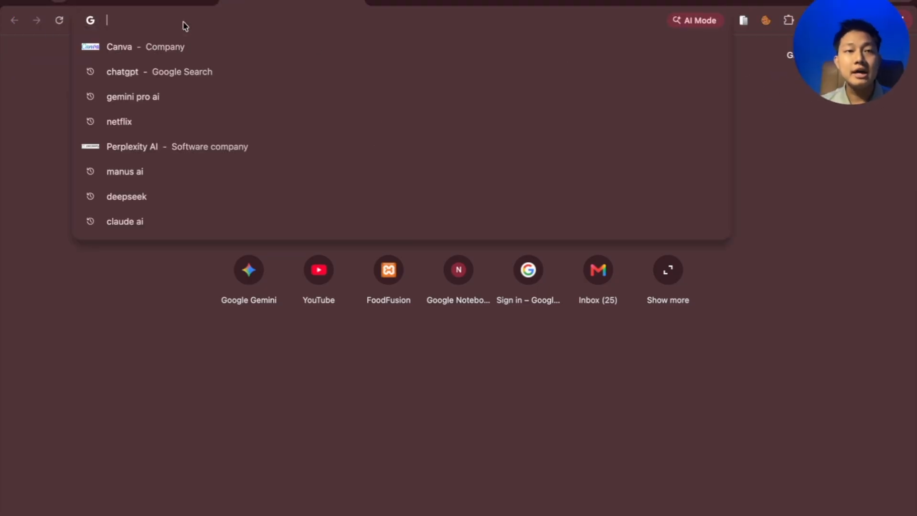
text(ca)
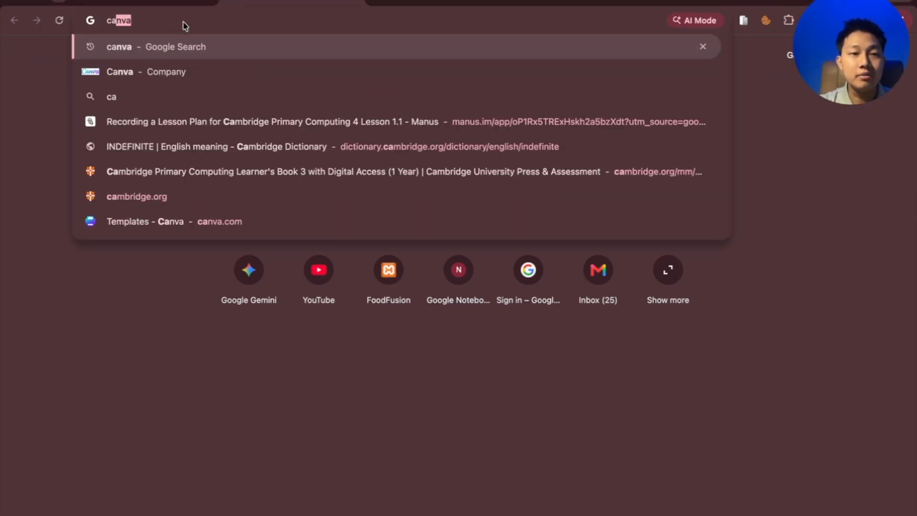
key(BackSpace)
key(BackSpace)
key(BackSpace)
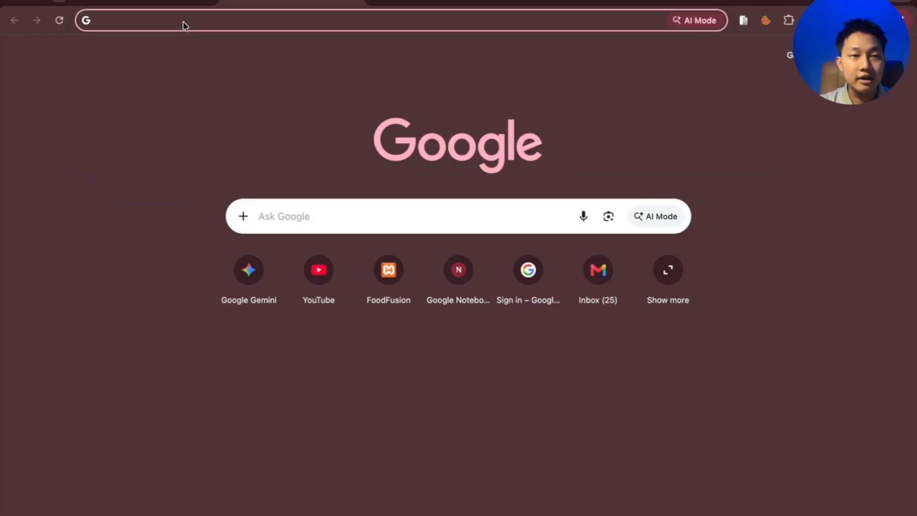
text(canva)
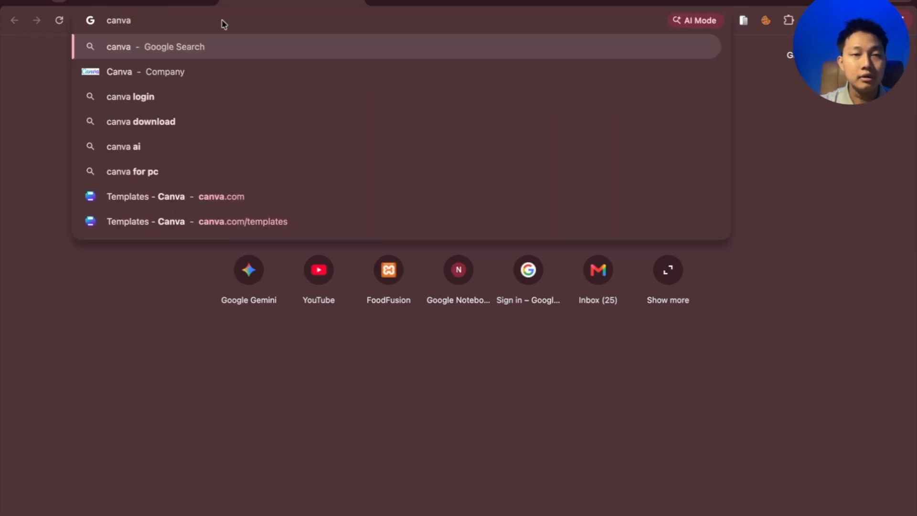
key(Return)
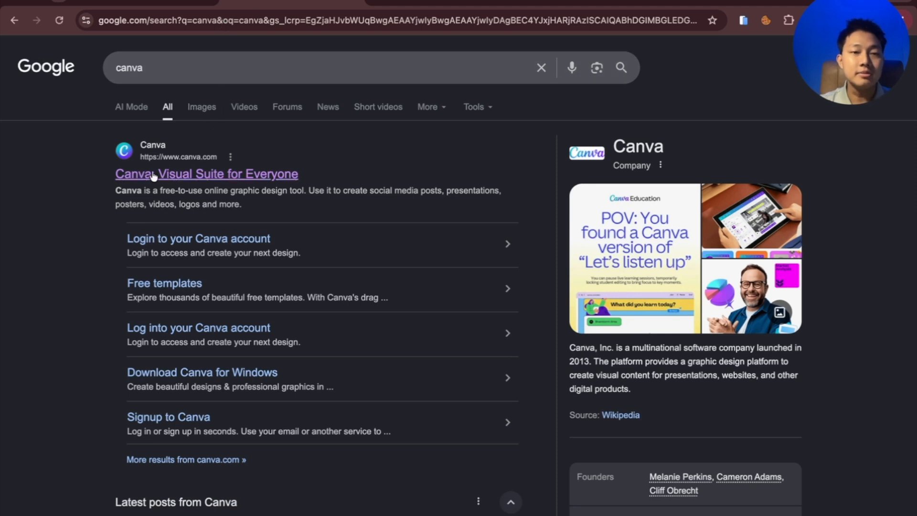
click(154, 175)
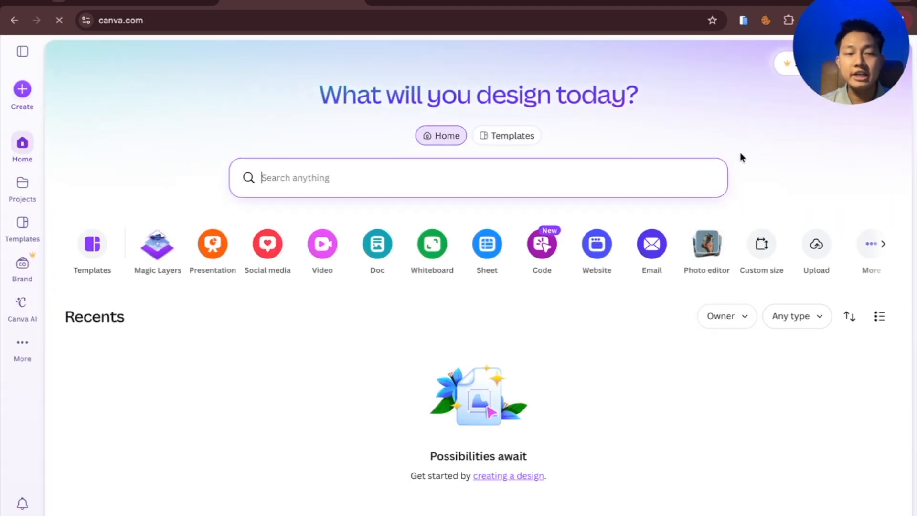
mouse_move(855, 50)
mouse_down()
mouse_move(830, 214)
mouse_move(851, 48)
mouse_up()
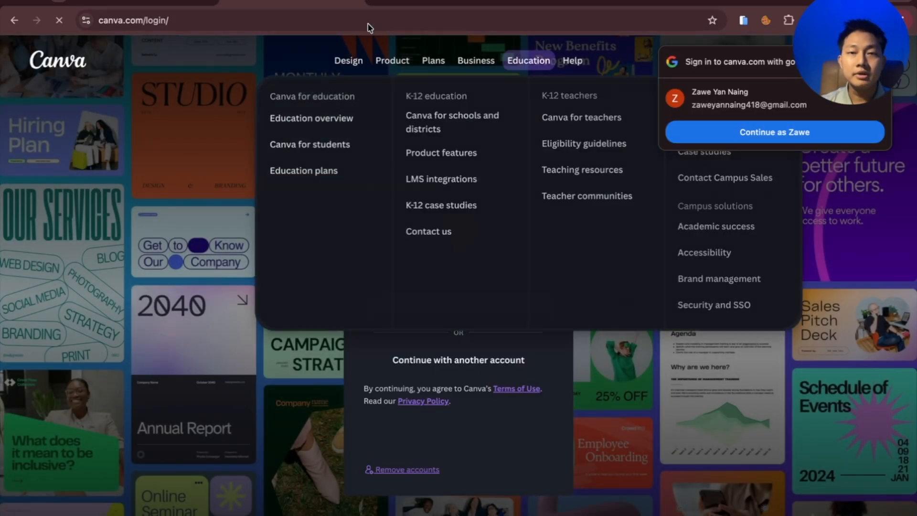
- Start a fresh web search for canva in a new tab and open Canva: Visual Suite for Everyone
click(309, 3)
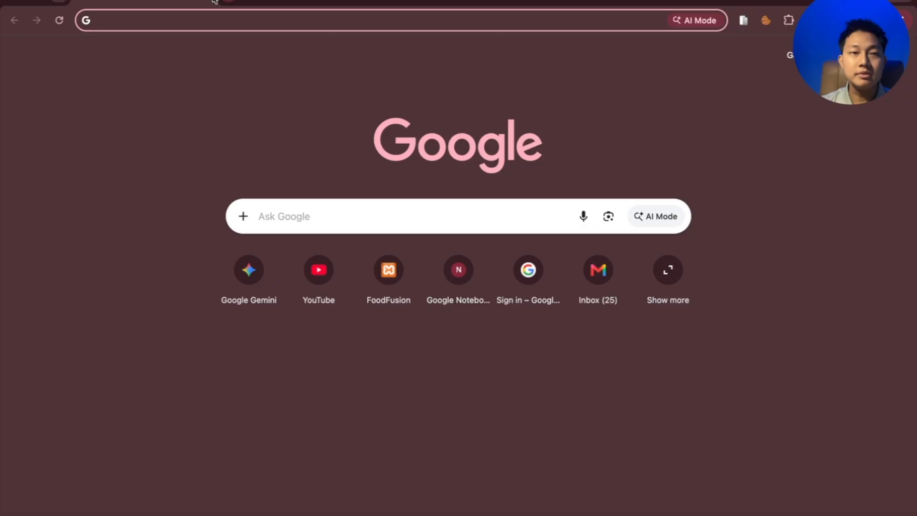
text(canva)
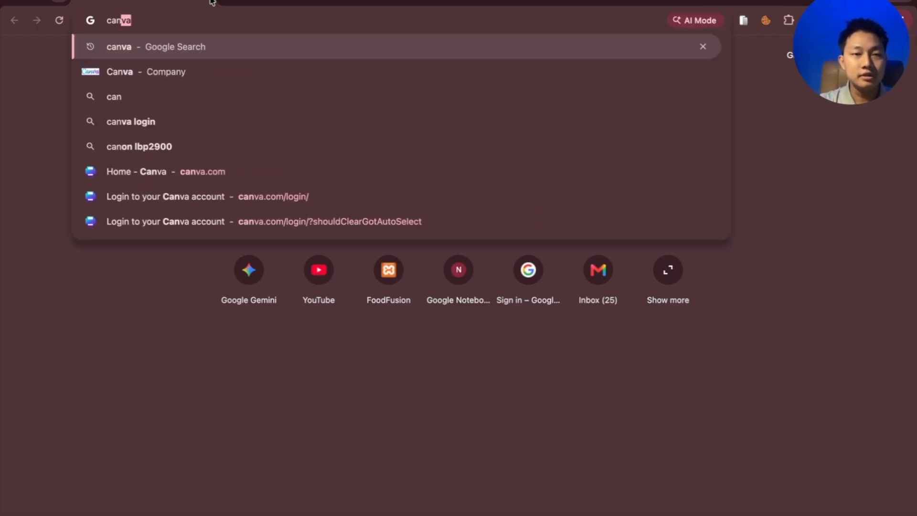
key(Return)
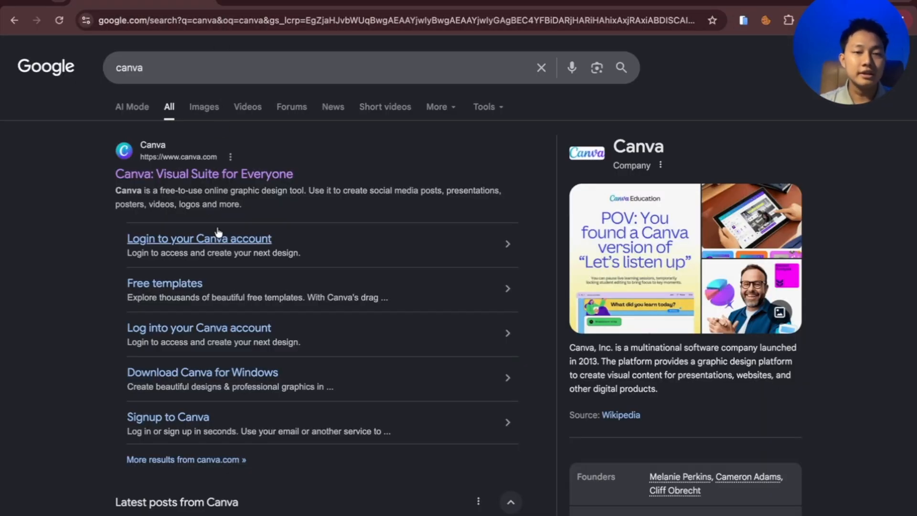
click(201, 177)
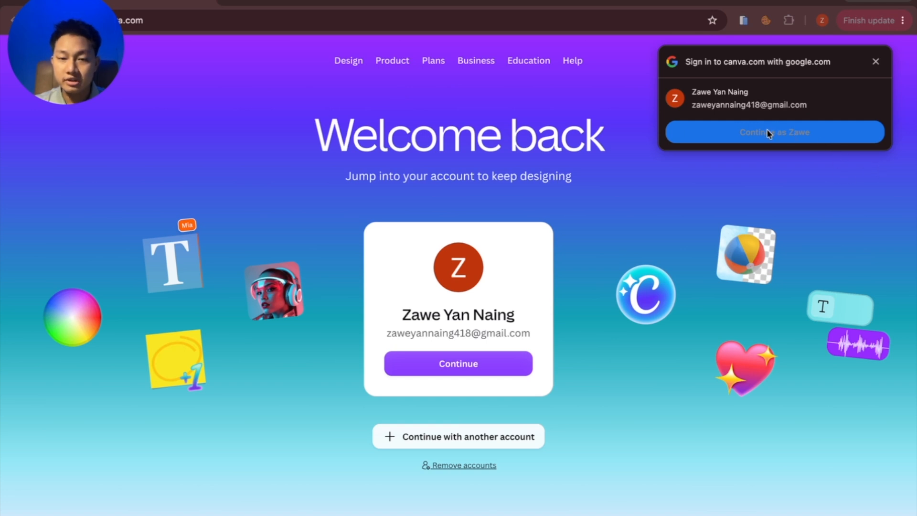
- Log in to Canva through the another-account route with the existing Google account, dismissing the sign-in prompt and skipping passkey setup
click(438, 433)
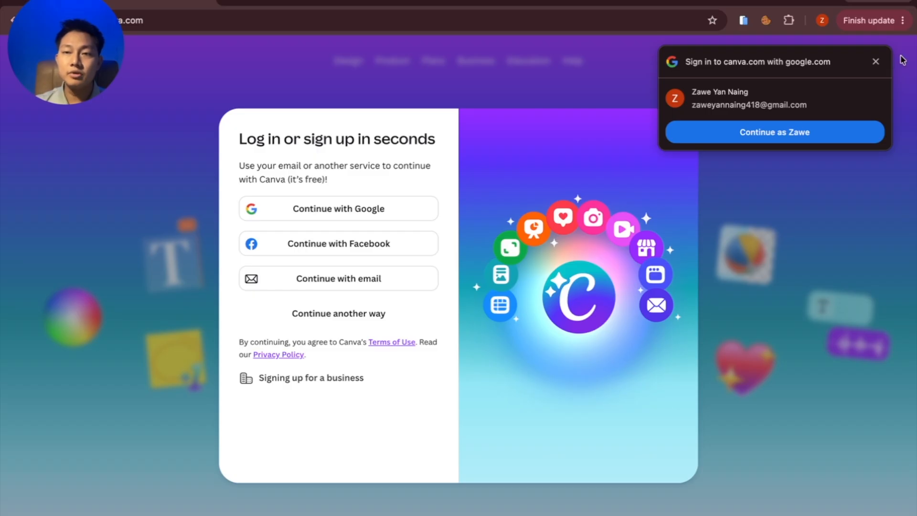
click(875, 62)
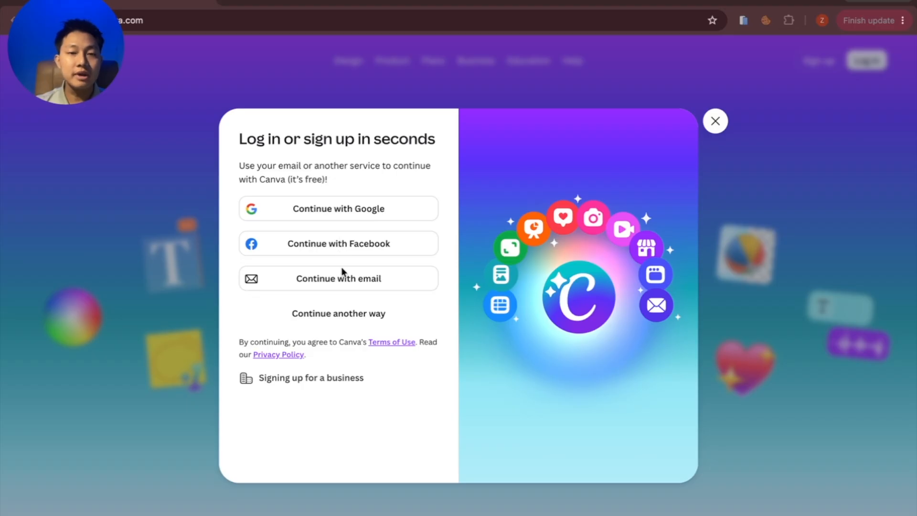
click(334, 213)
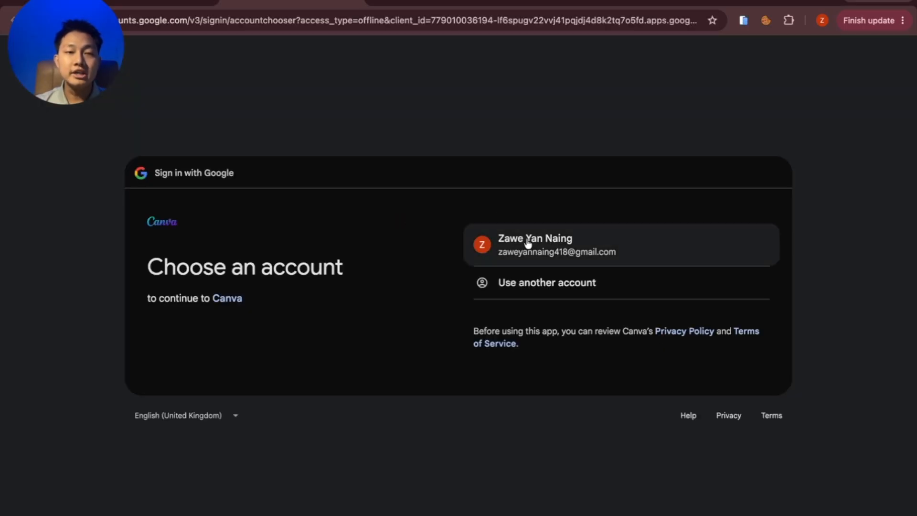
click(542, 242)
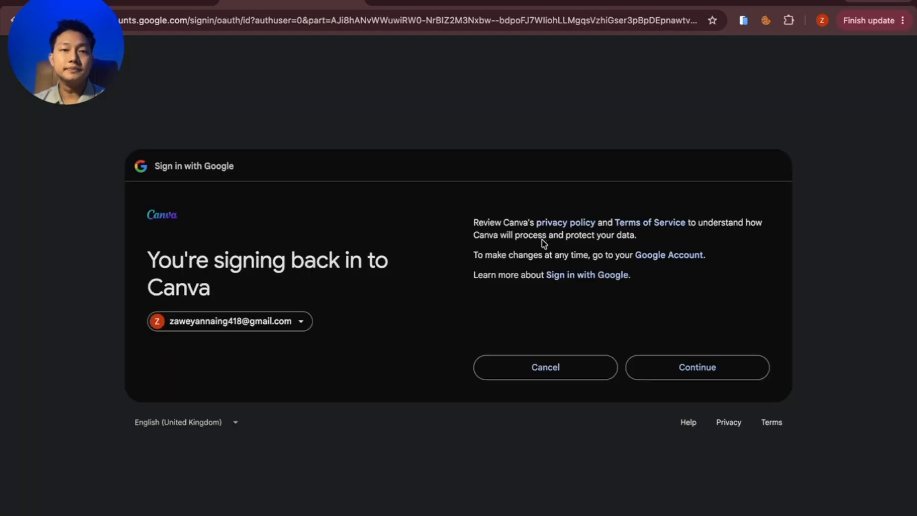
click(686, 365)
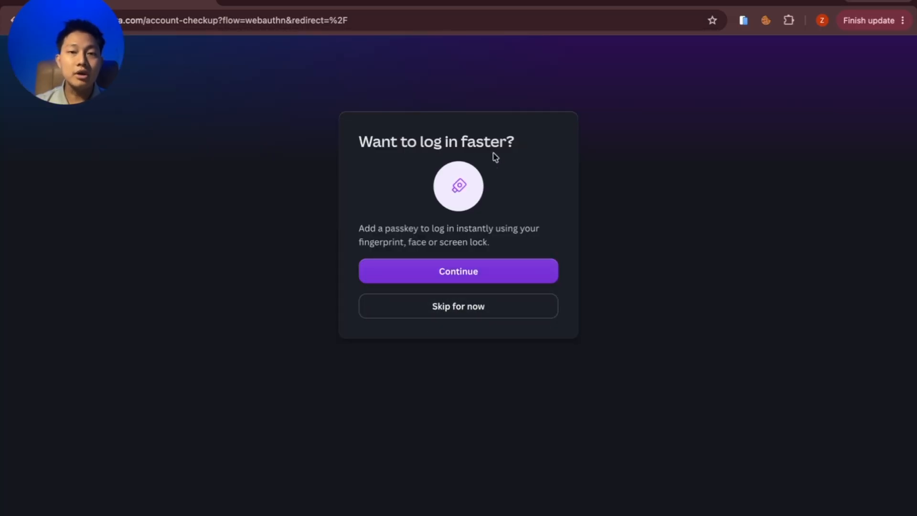
click(458, 313)
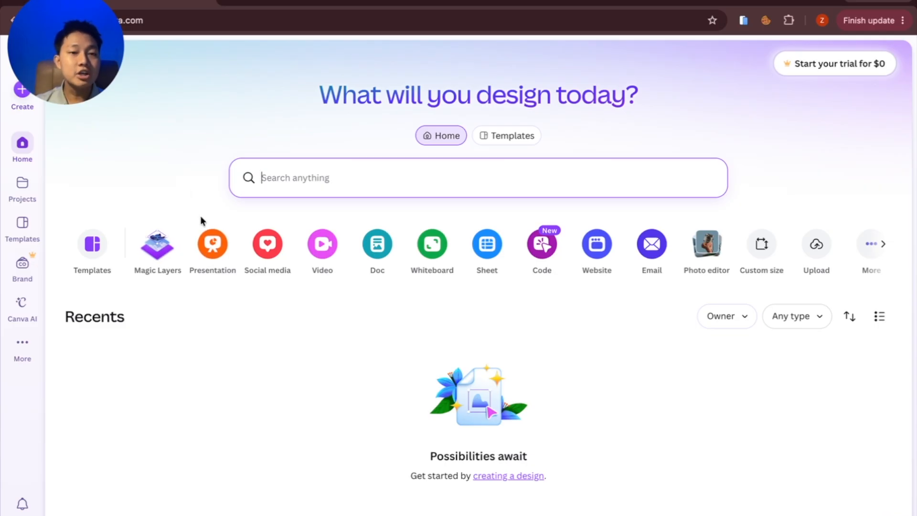
- Create a blank presentation and look through its templates, elements, text options, uploads, projects and drawing tools
click(213, 247)
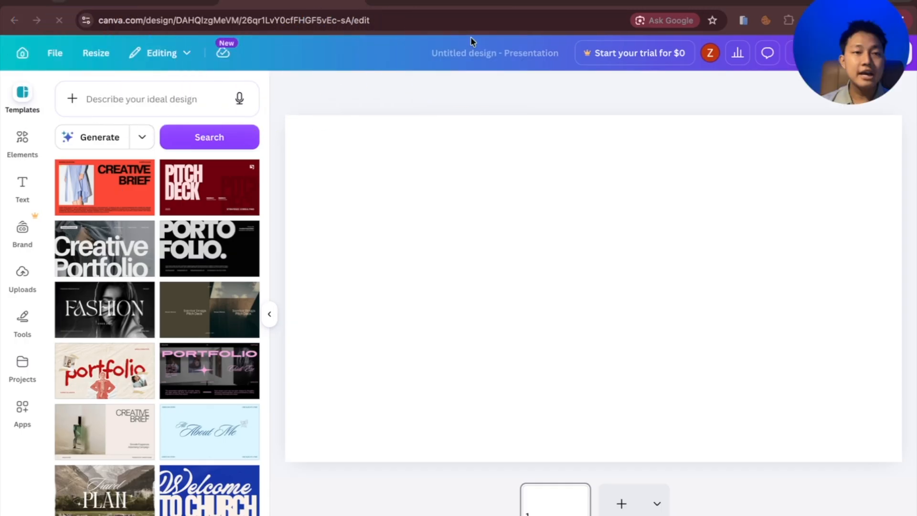
click(21, 140)
click(22, 95)
click(21, 137)
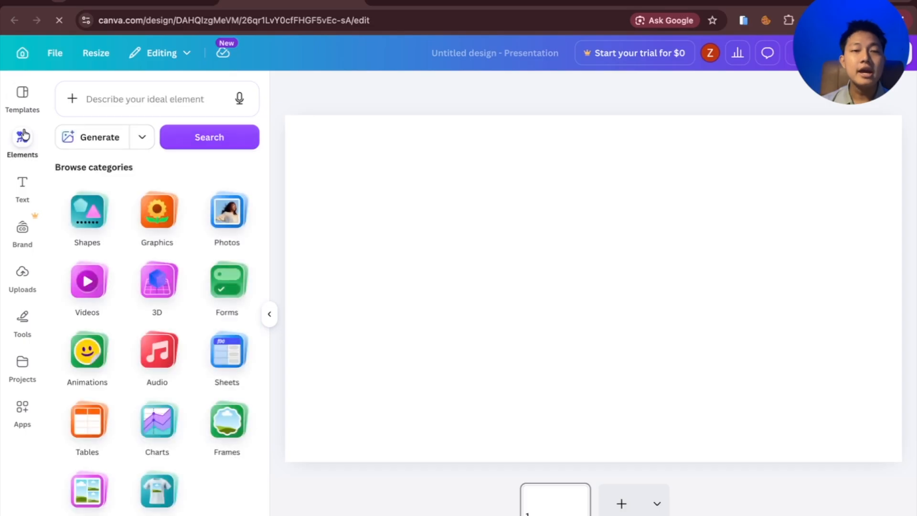
click(24, 92)
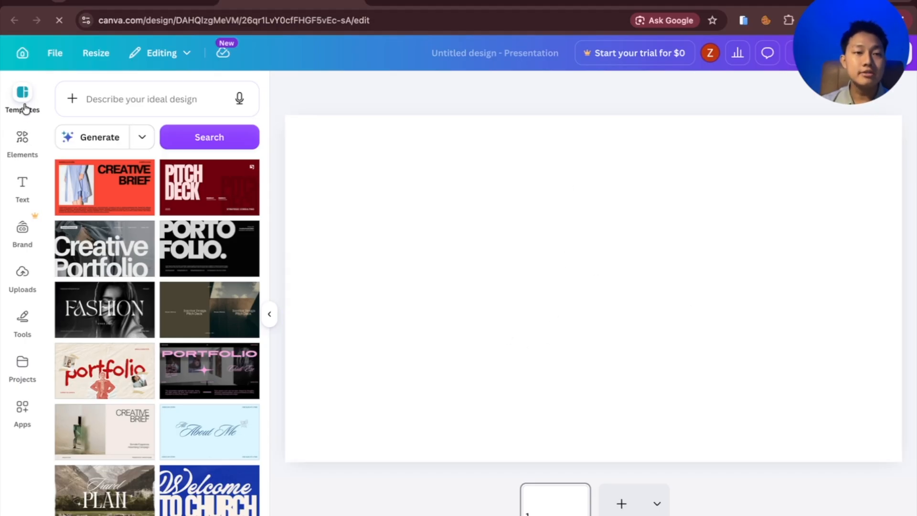
click(21, 143)
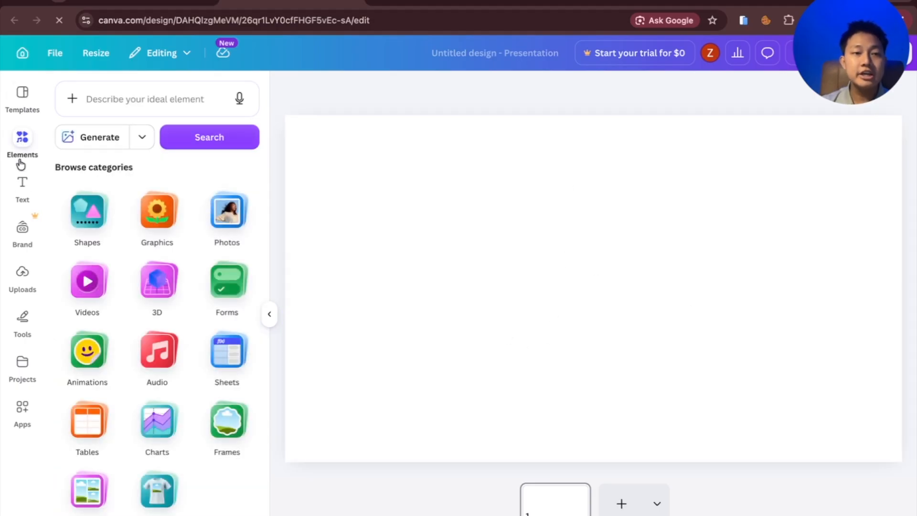
click(22, 183)
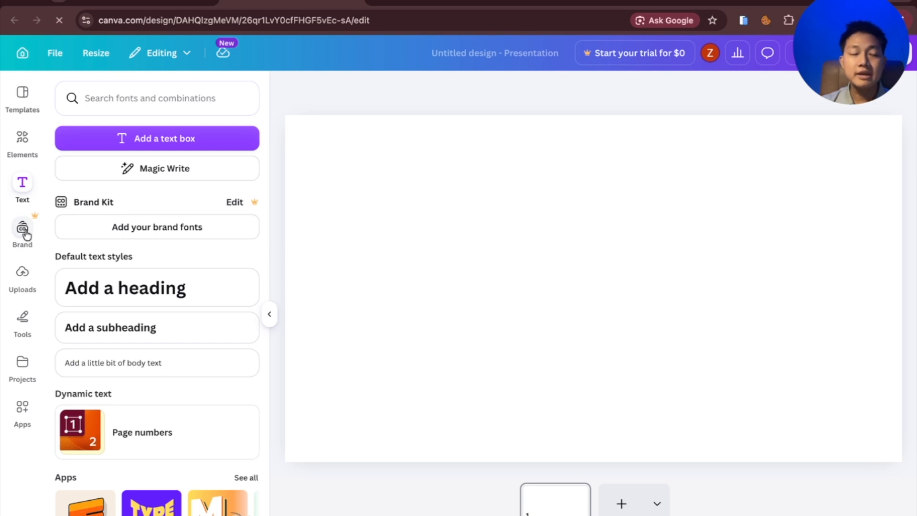
click(21, 267)
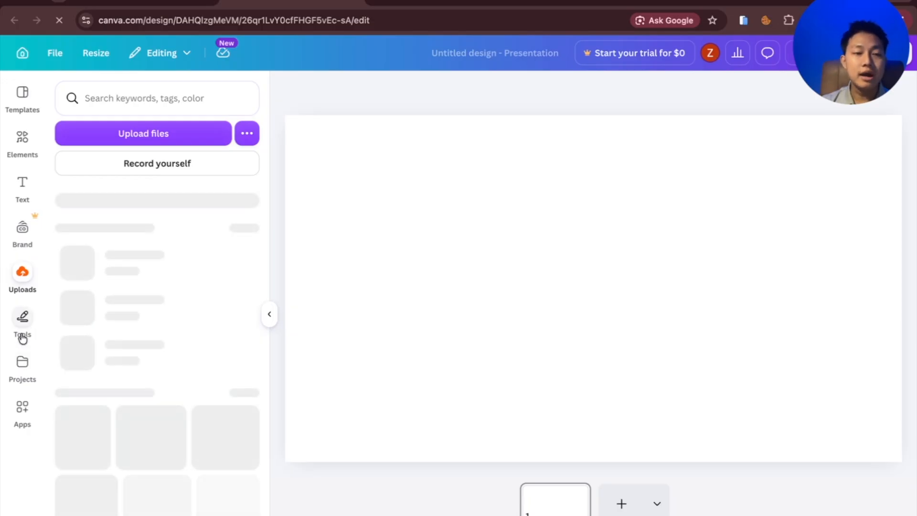
click(22, 360)
click(21, 330)
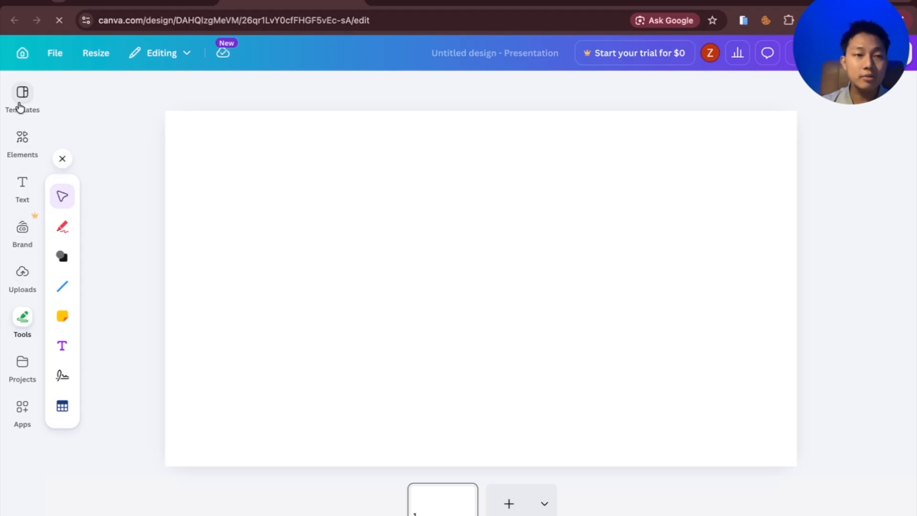
- Review the element categories, text styles and upload options available for the presentation once more
click(21, 107)
click(21, 143)
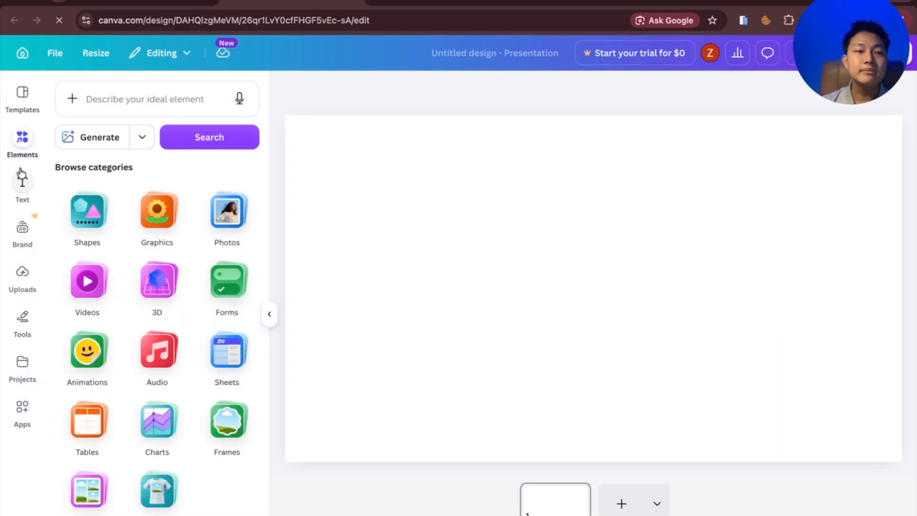
click(22, 185)
click(24, 267)
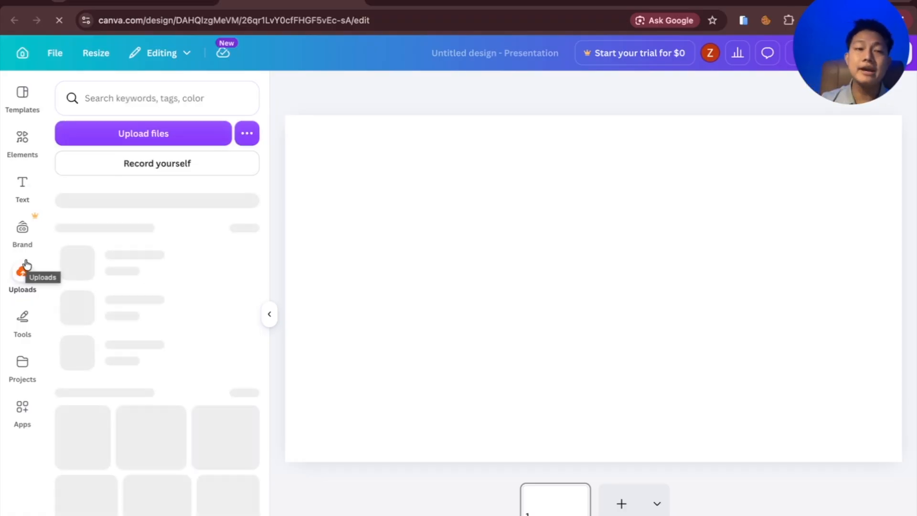
- Browse the ready-made presentation templates and examine the design types that can be generated
click(9, 99)
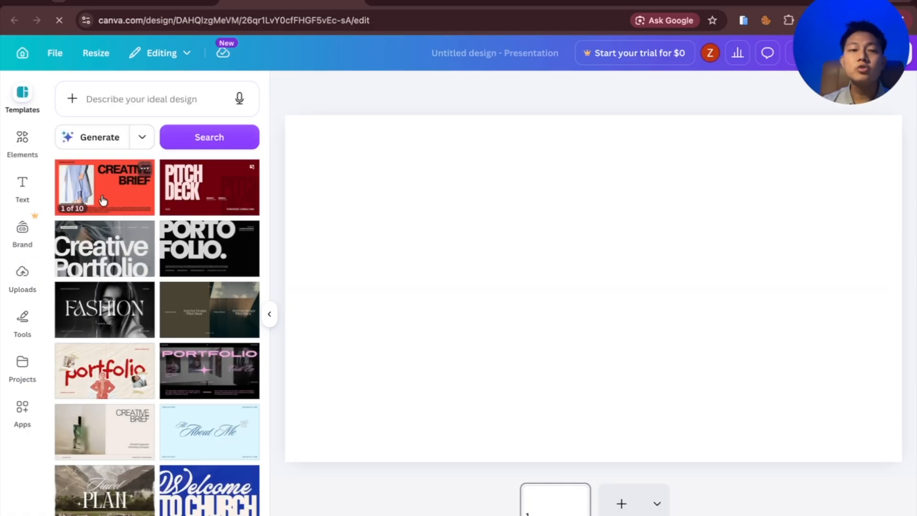
scroll(187, 359, down, 3)
scroll(187, 358, down, 4)
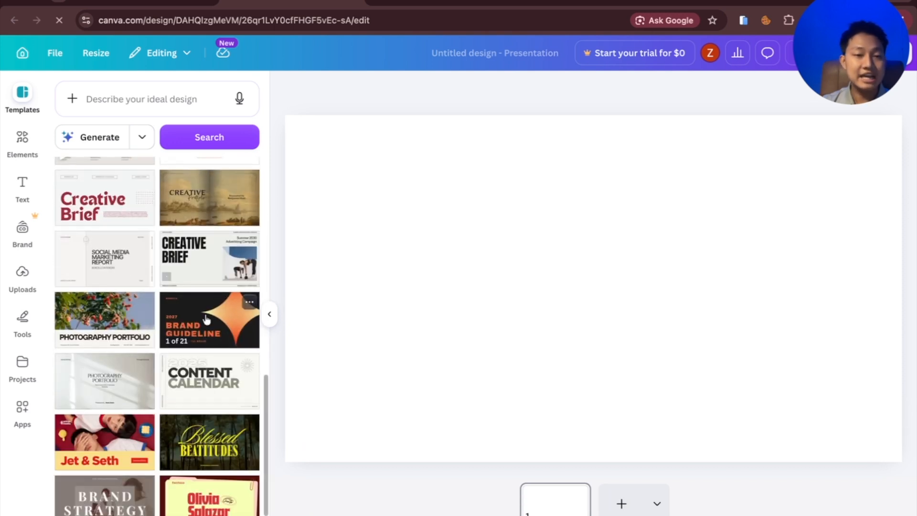
scroll(181, 318, down, 10)
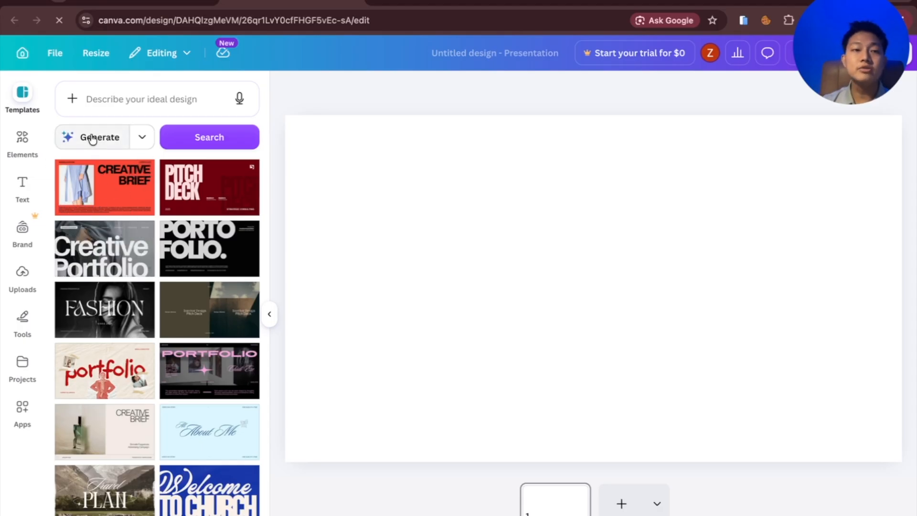
click(141, 140)
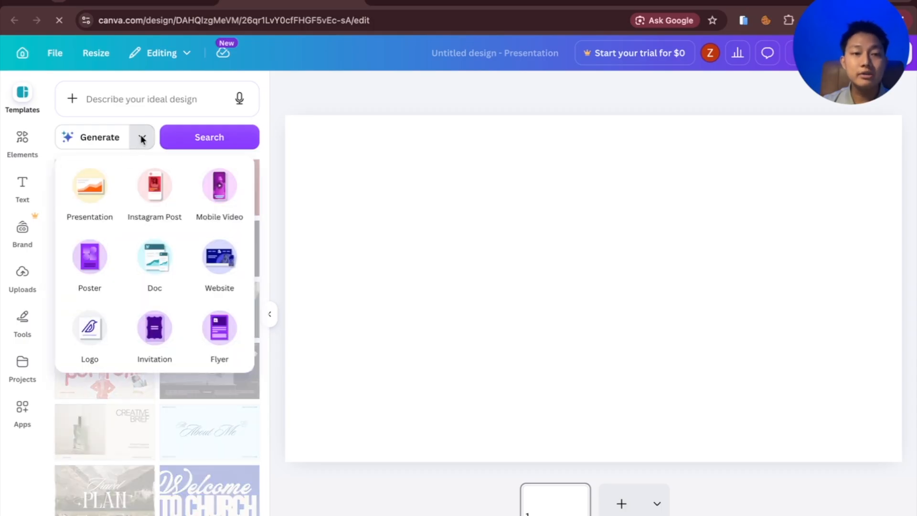
click(142, 138)
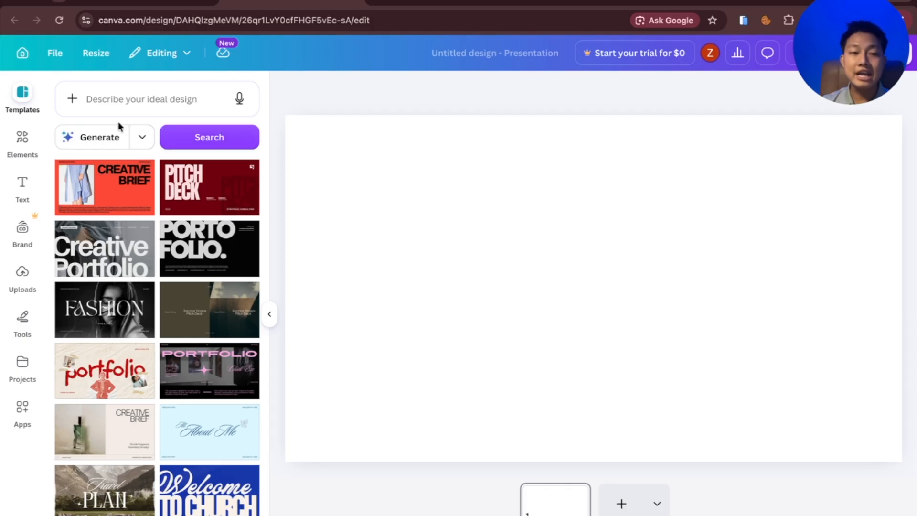
- Search the presentation templates for food
click(120, 100)
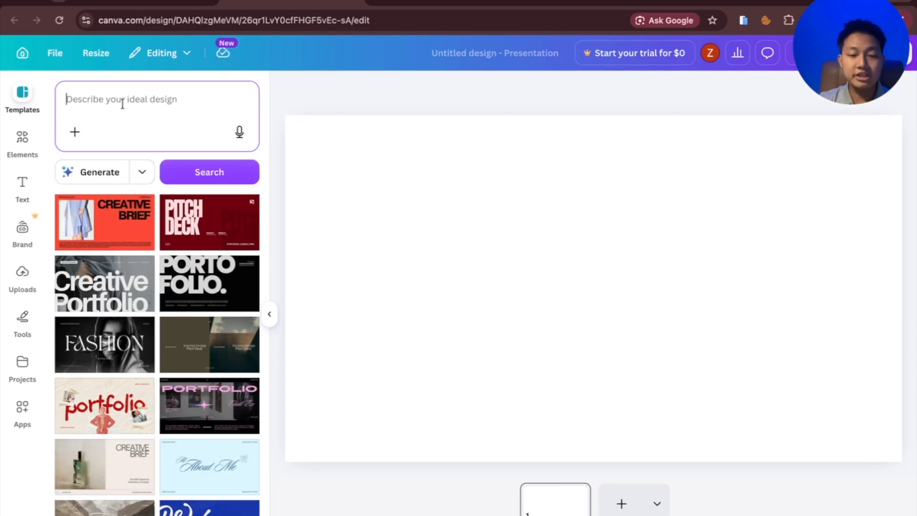
text(food)
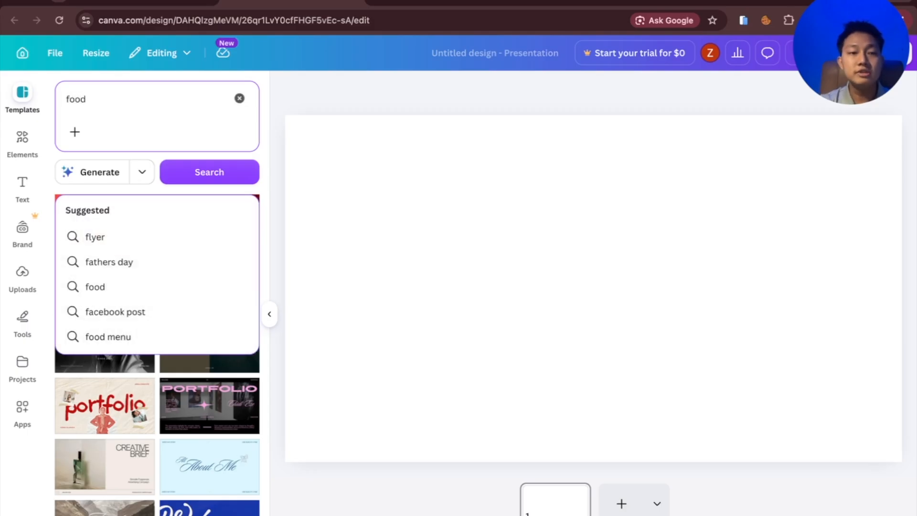
click(201, 172)
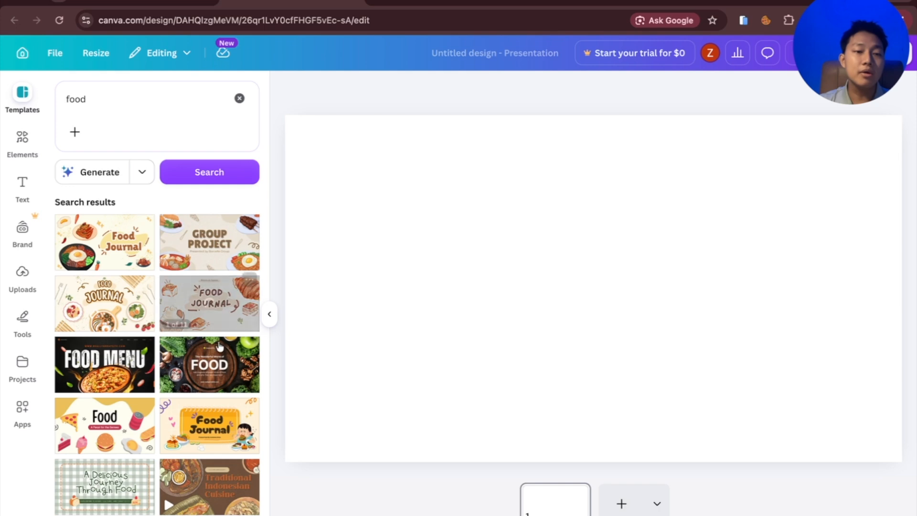
- Browse the food-themed presentation templates in the search results
scroll(207, 359, down, 15)
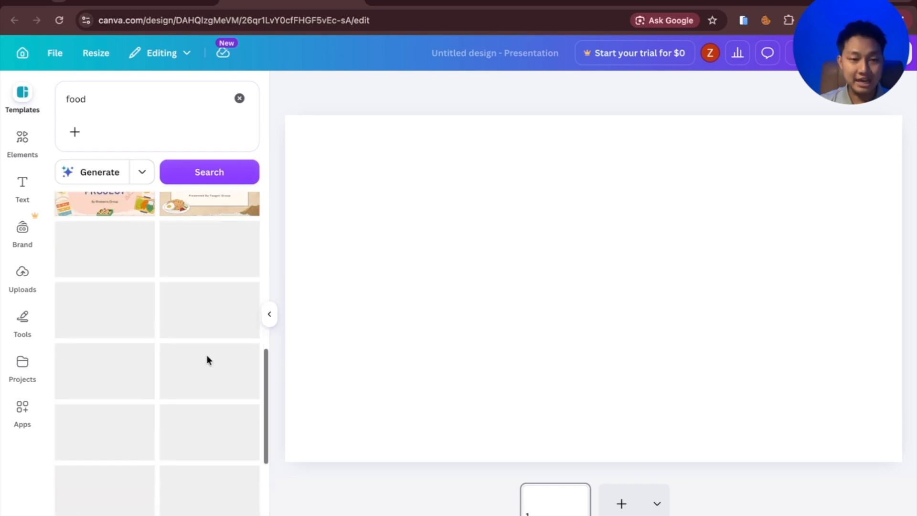
scroll(208, 361, down, 6)
scroll(208, 361, up, 3)
scroll(207, 359, up, 15)
- Replace the template search with "Red" and browse the matching presentation templates
click(92, 96)
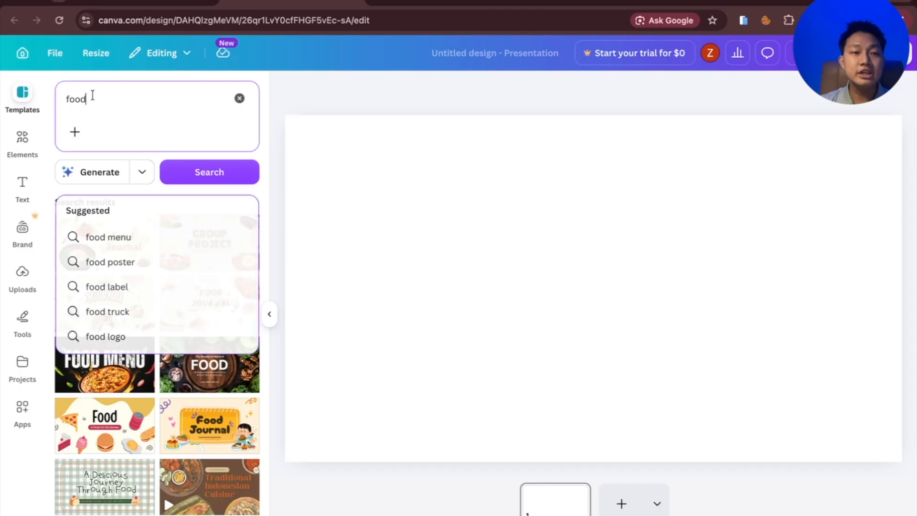
key(BackSpace)
key(BackSpace)
key(BackSpace)
key(BackSpace)
key(Escape)
key(shift+r)
click(135, 98)
text(Red)
key(Return)
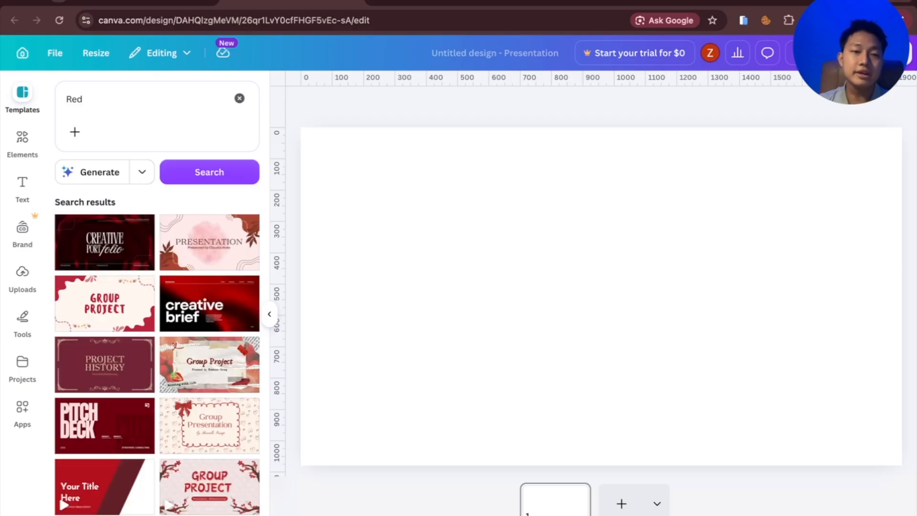
scroll(162, 487, down, 5)
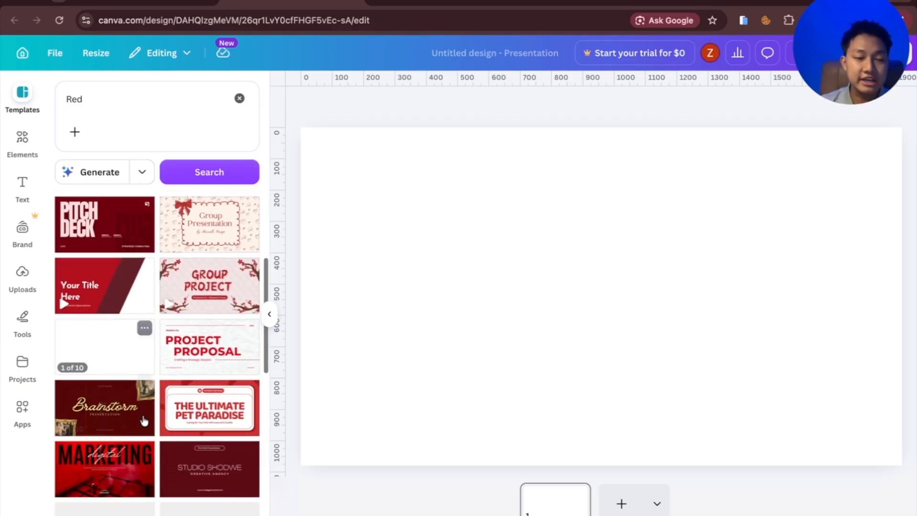
scroll(190, 412, down, 10)
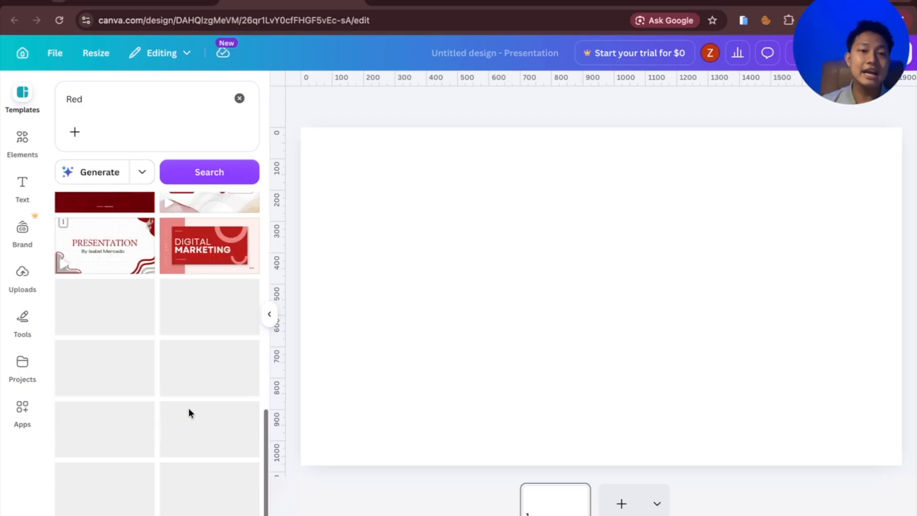
scroll(186, 370, up, 15)
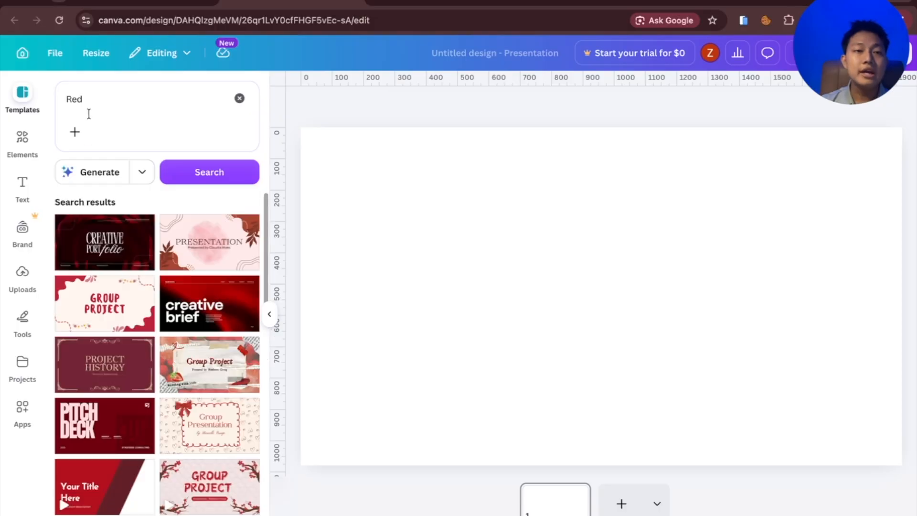
- Clear the "Red" search term from the template search
click(84, 93)
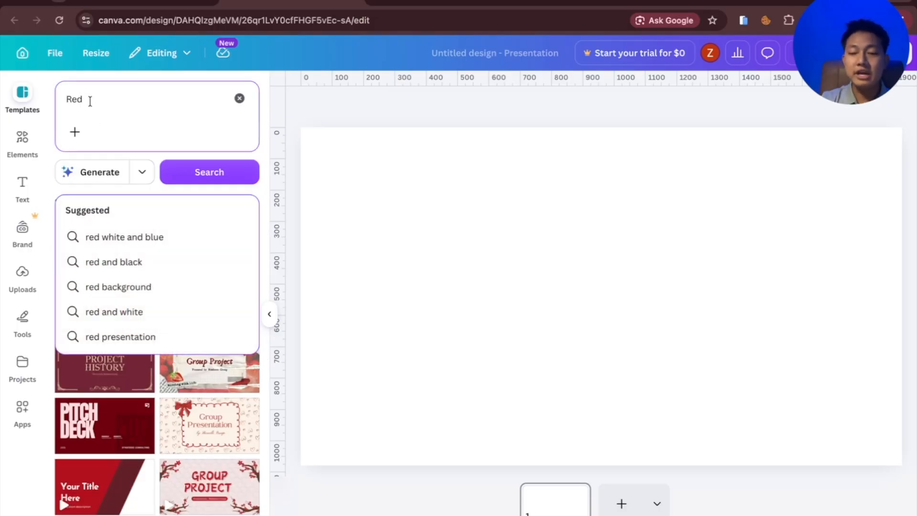
key(ctrl+a)
key(BackSpace)
key(Escape)
key(r)
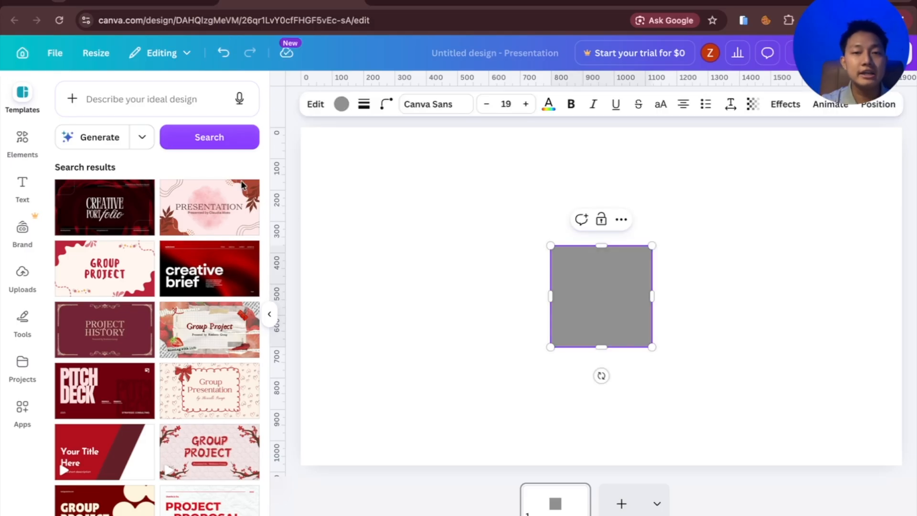
click(451, 193)
click(614, 294)
key(Delete)
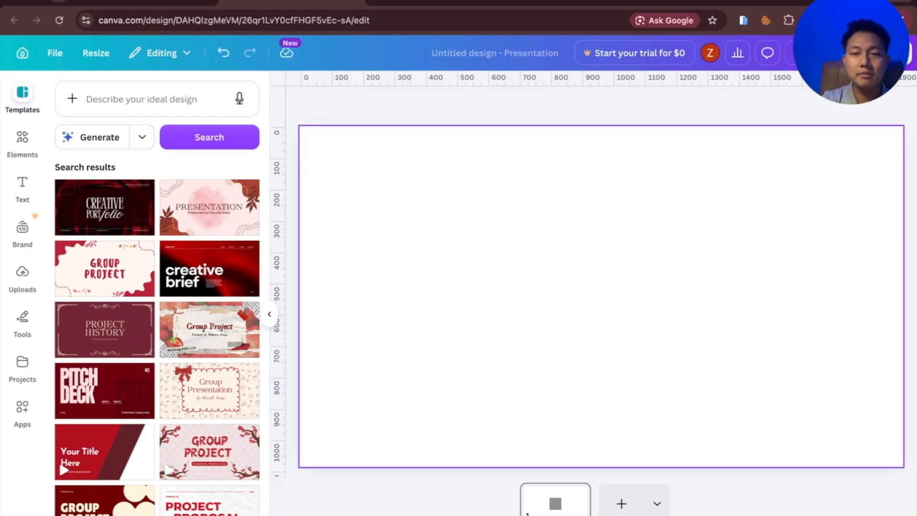
- Search the presentation templates for "rocket" and open the Outer Space template
click(117, 95)
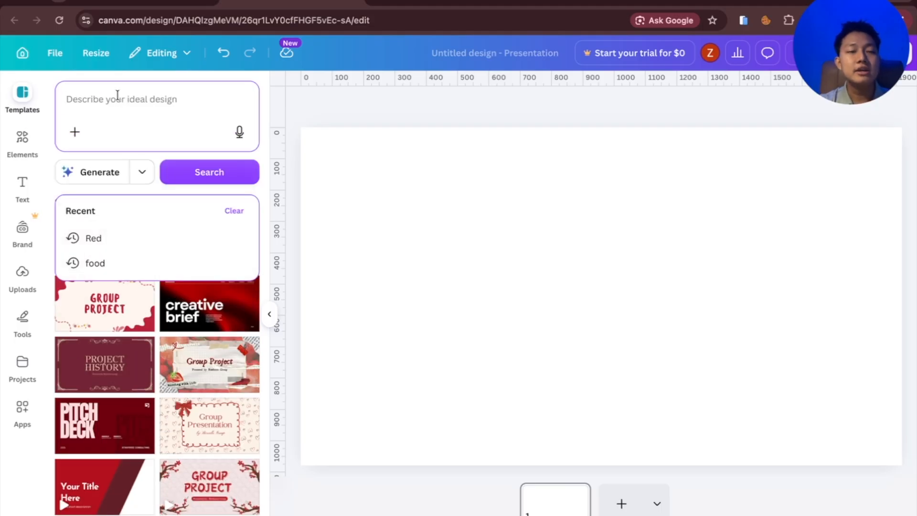
text(rocket)
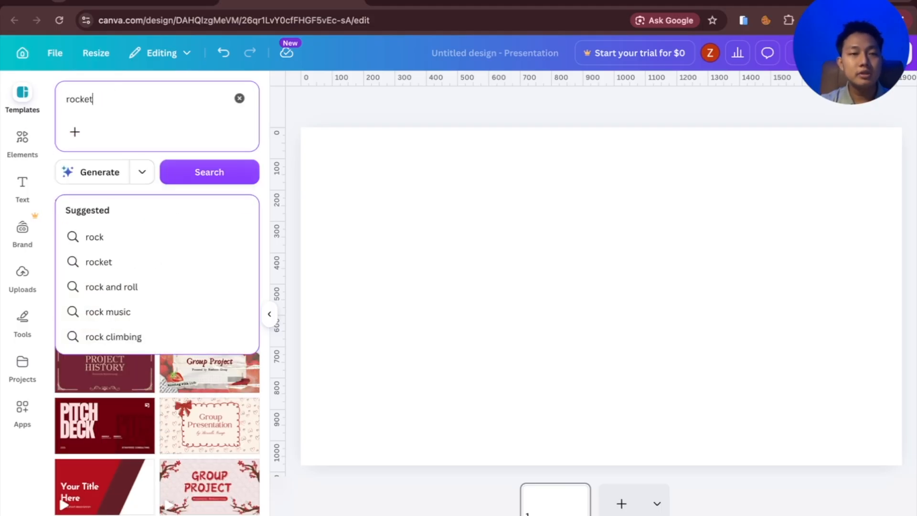
key(Return)
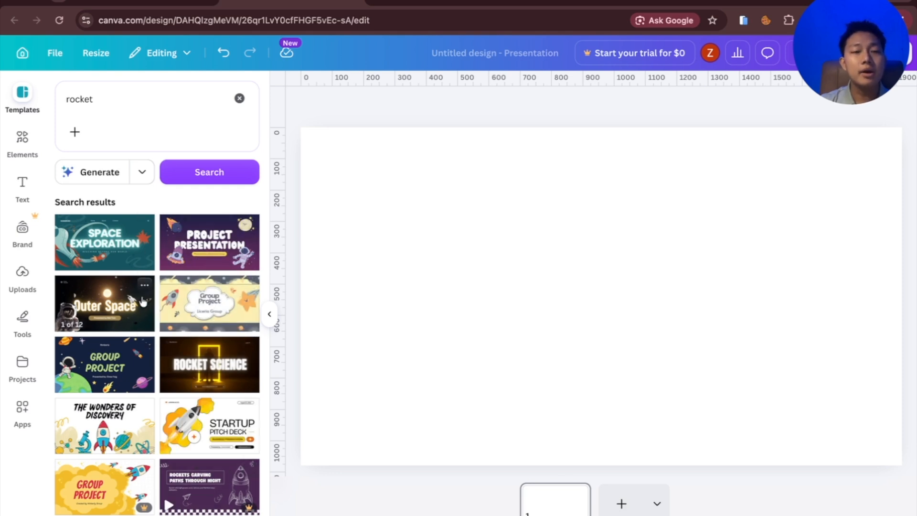
click(98, 309)
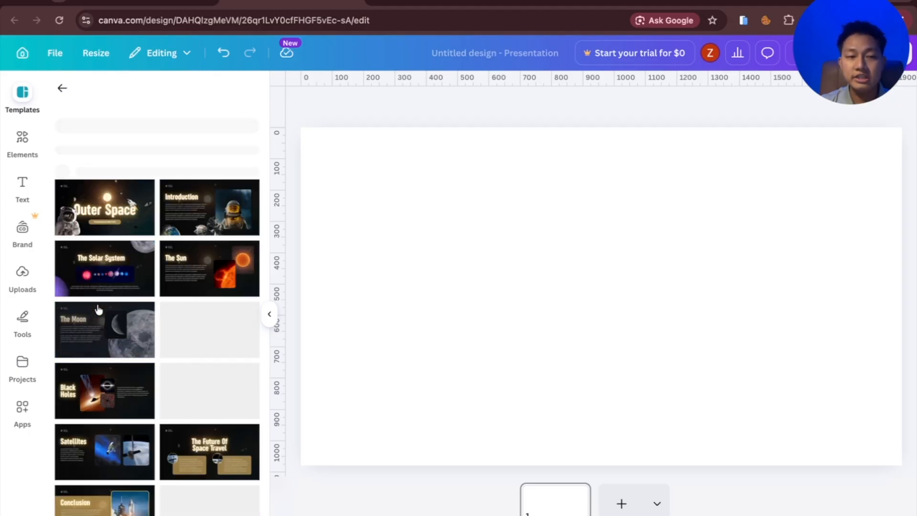
- Examine the Outer Space template's pages, its colour and font style, and the similar templates offered
scroll(144, 322, down, 2)
scroll(143, 322, down, 2)
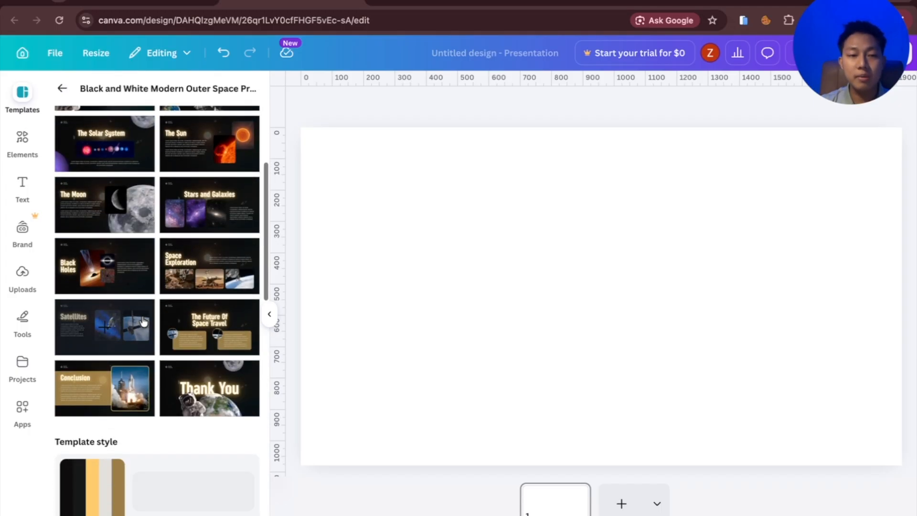
scroll(142, 323, up, 4)
scroll(142, 324, down, 10)
scroll(143, 313, up, 3)
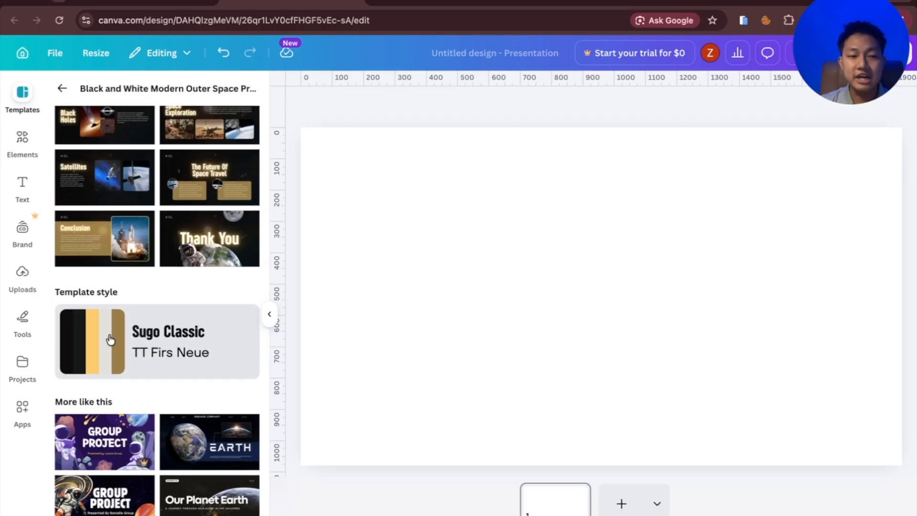
scroll(158, 326, up, 6)
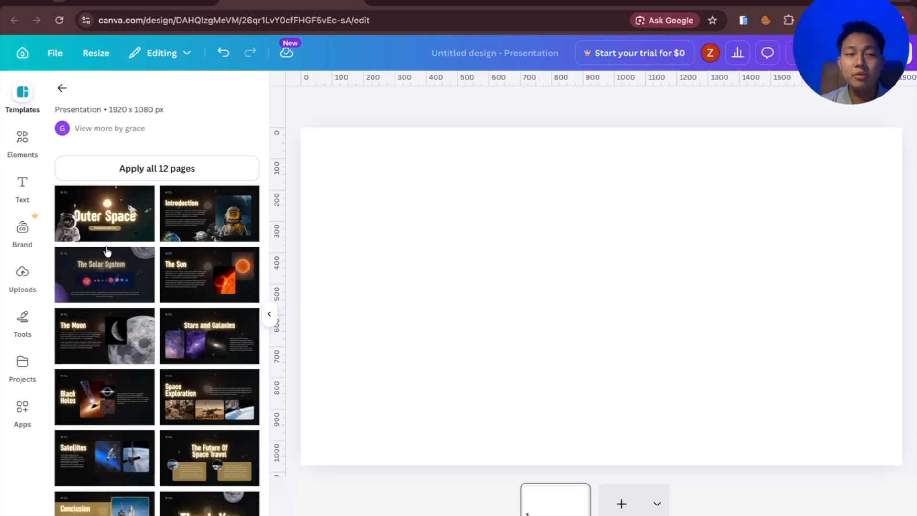
scroll(158, 239, down, 1)
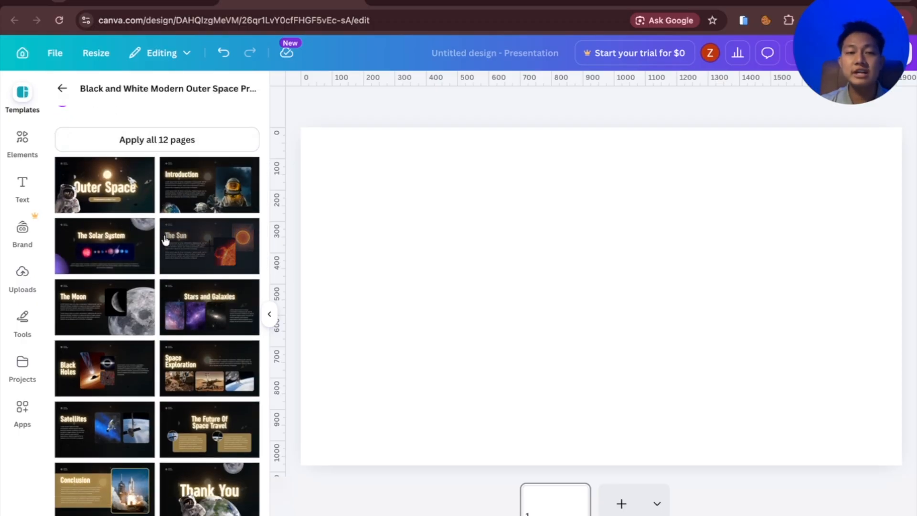
scroll(176, 159, down, 1)
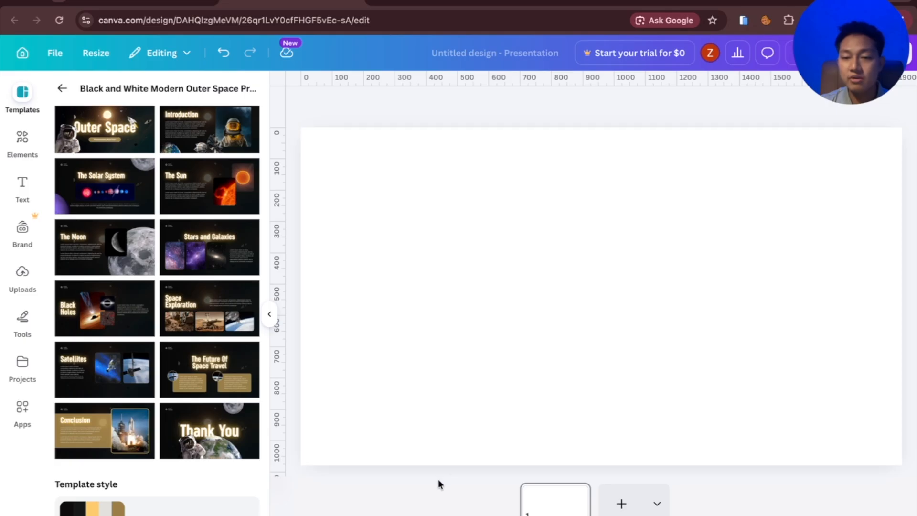
scroll(109, 279, up, 3)
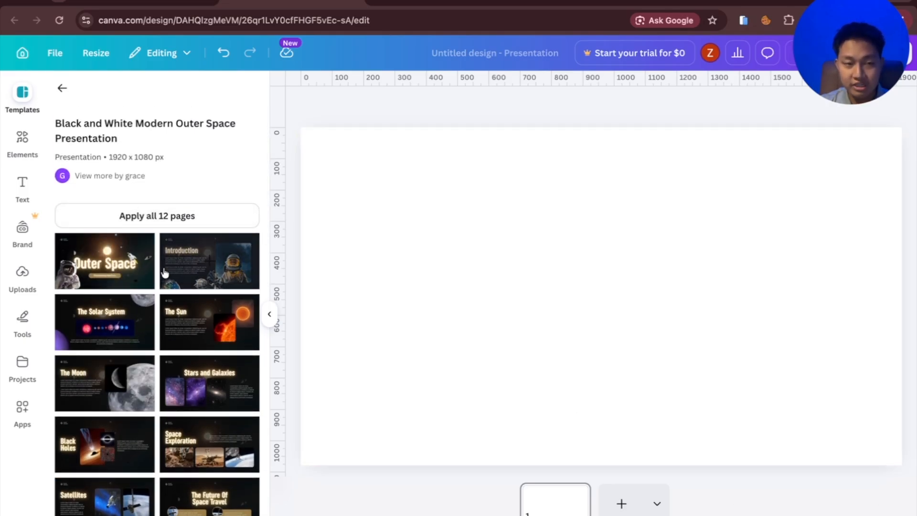
- Apply the Outer Space cover page to the blank slide and change its title to "Solar System"
click(110, 266)
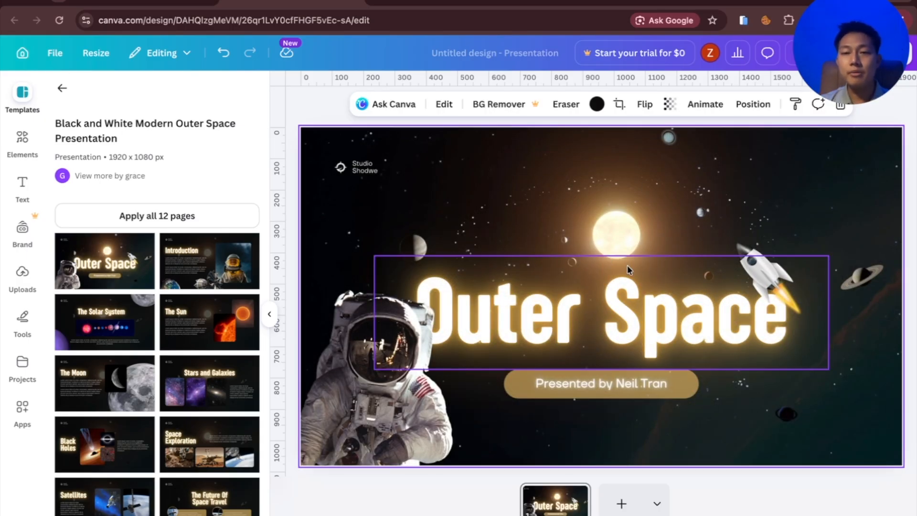
double_click(652, 304)
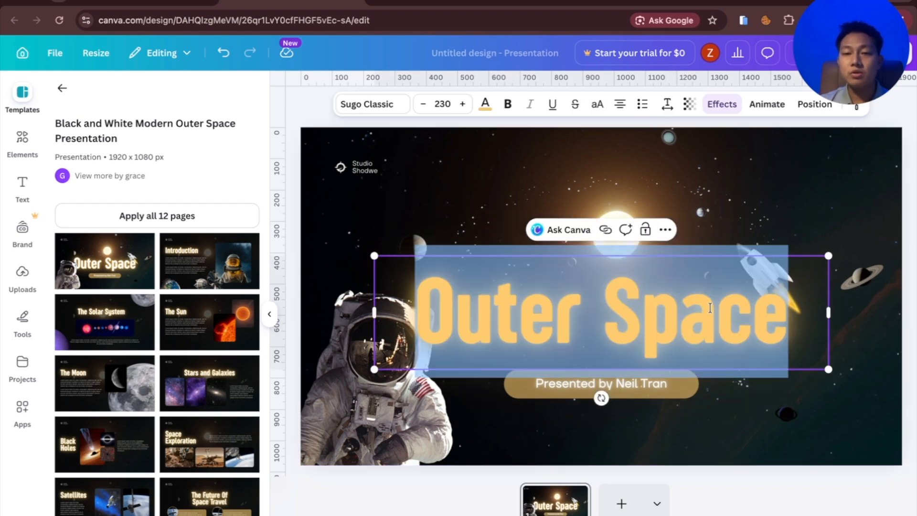
key(BackSpace)
text(Solar)
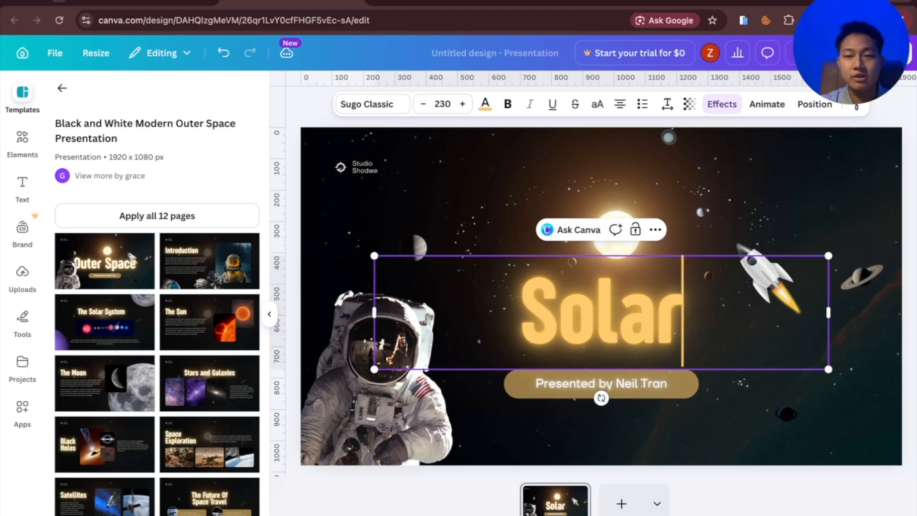
text( Systme)
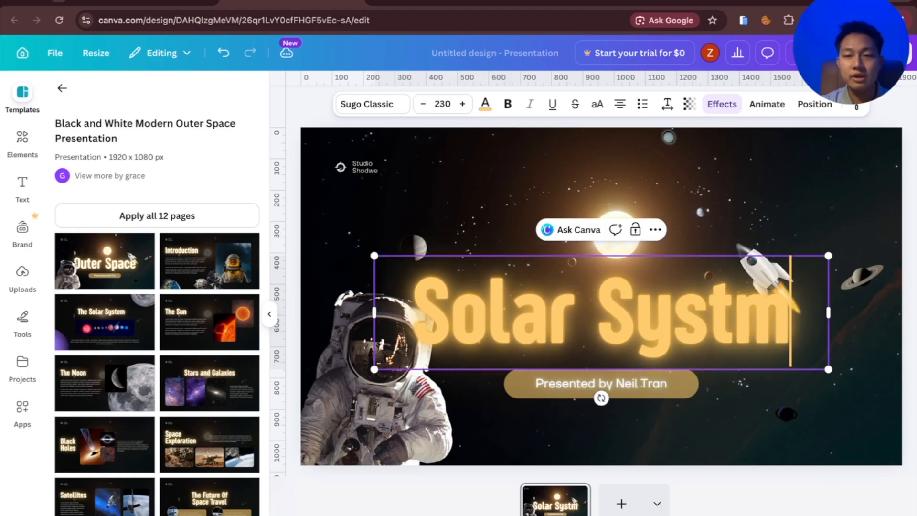
key(BackSpace)
key(BackSpace)
text(em)
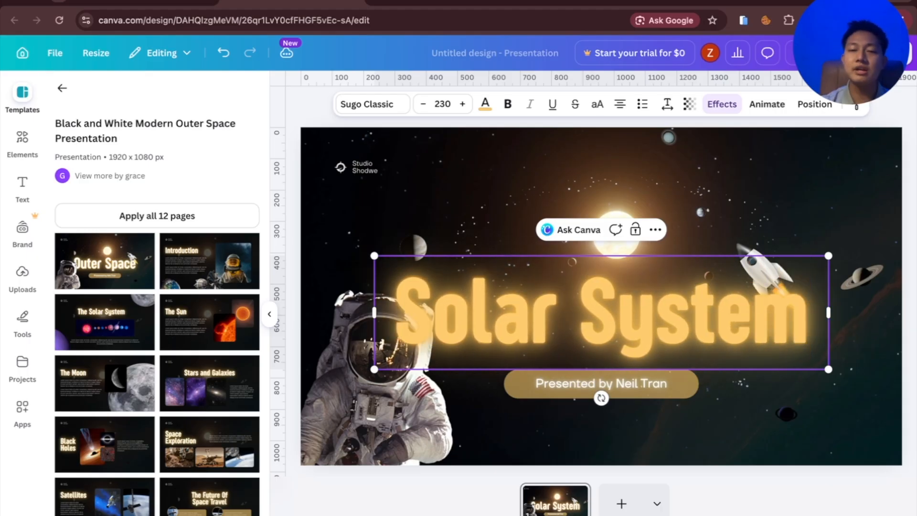
click(819, 206)
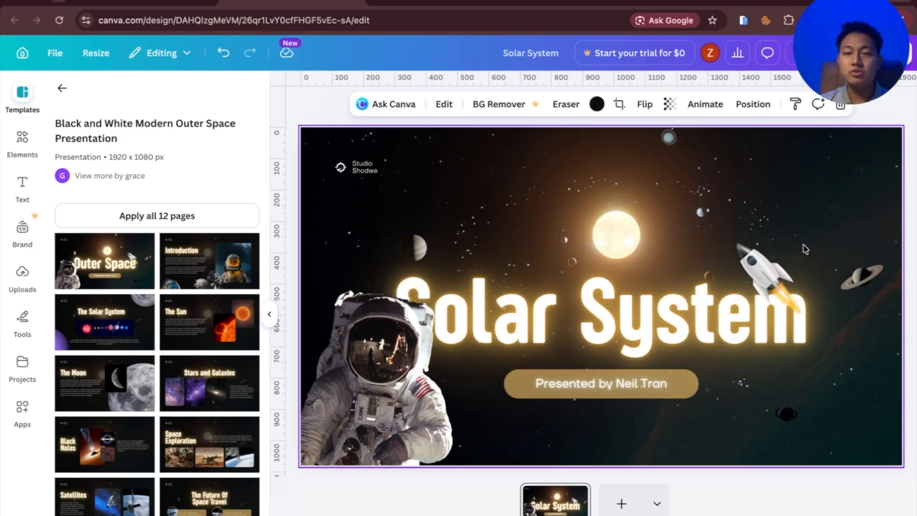
- Nudge the astronaut image slightly down and to the left on the cover slide
click(683, 334)
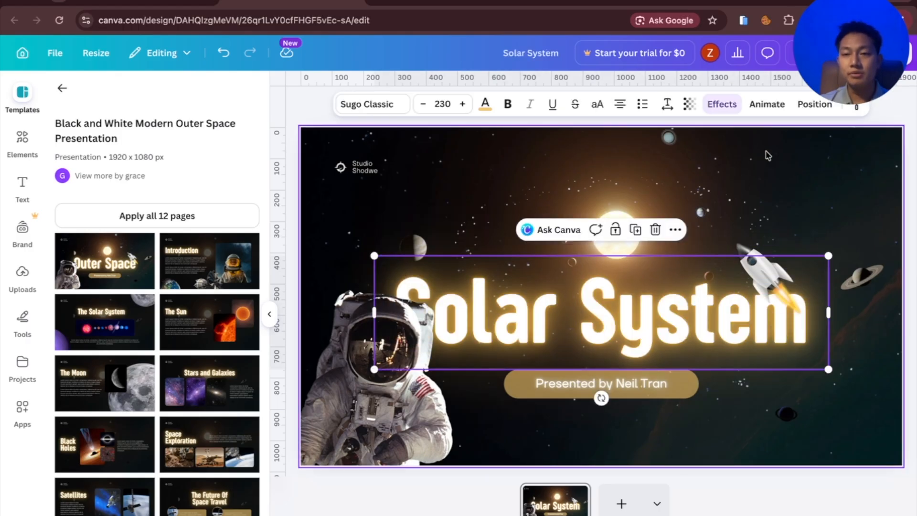
click(550, 367)
click(418, 399)
drag(418, 399, 401, 372)
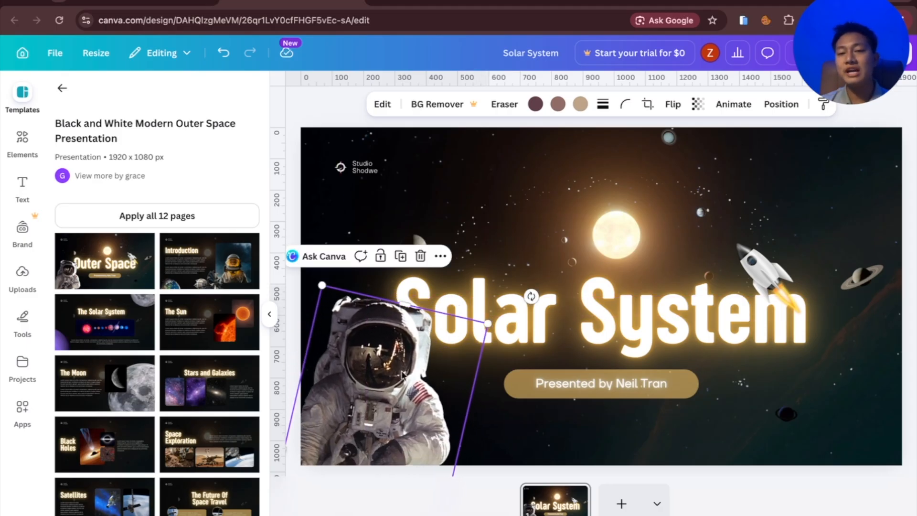
click(788, 395)
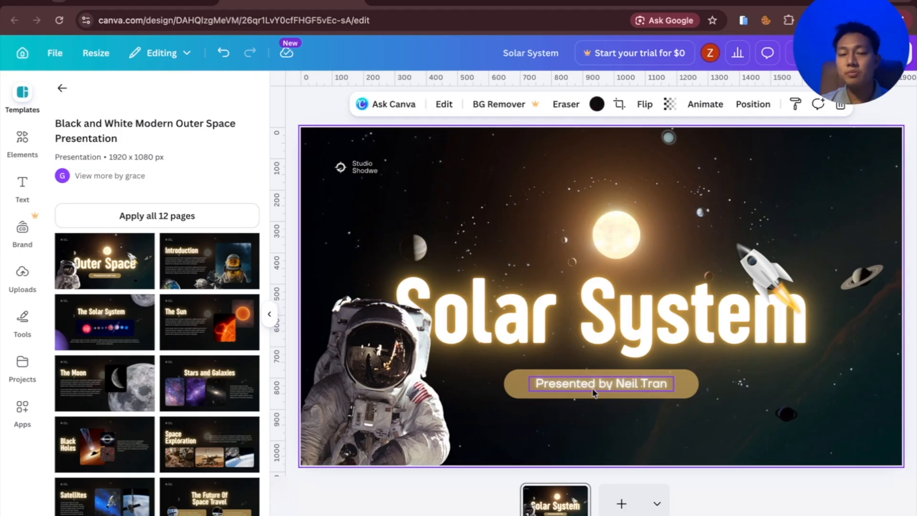
- Replace the presenter's name in the "Presented by" line with "Teacher" followed by the teacher's name
click(612, 383)
click(612, 383)
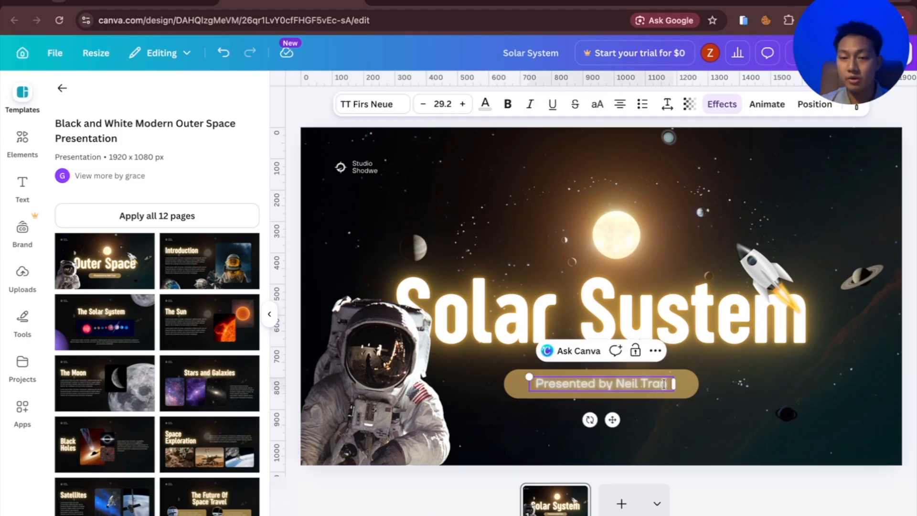
key(BackSpace)
key(BackSpace)
key(BackSpace)
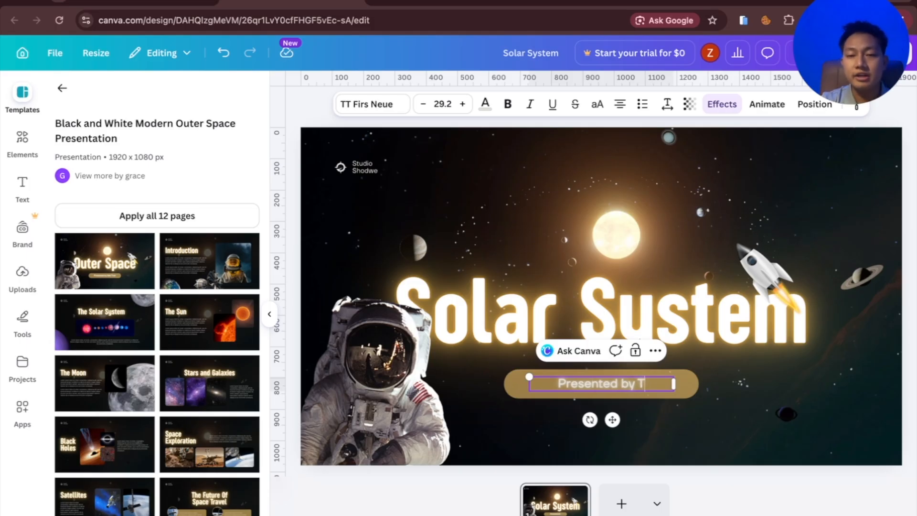
text(Teacher Zawe)
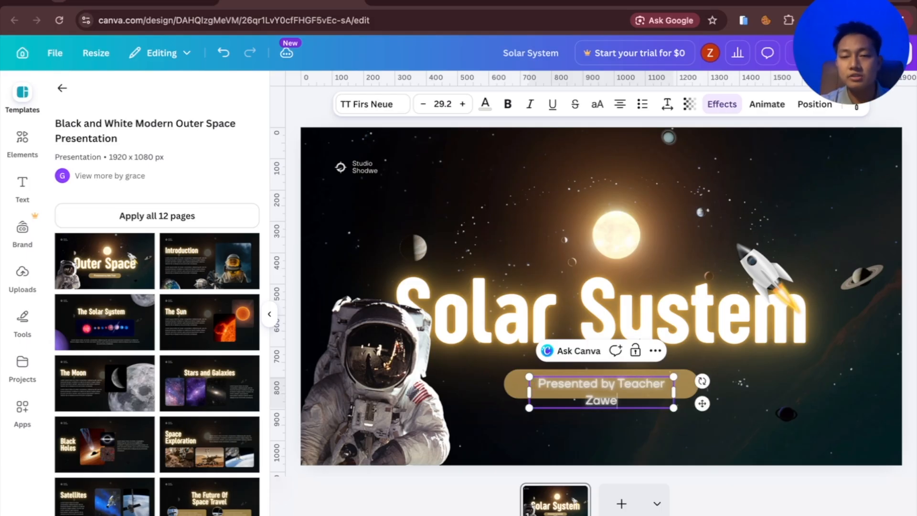
click(829, 410)
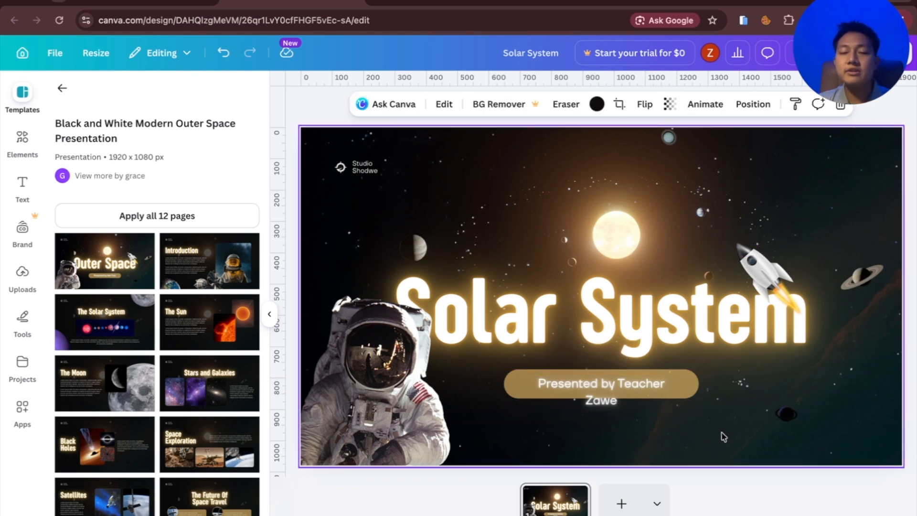
- Widen the "Presented by" text box to the left so its text fits on a single line
click(640, 406)
click(833, 393)
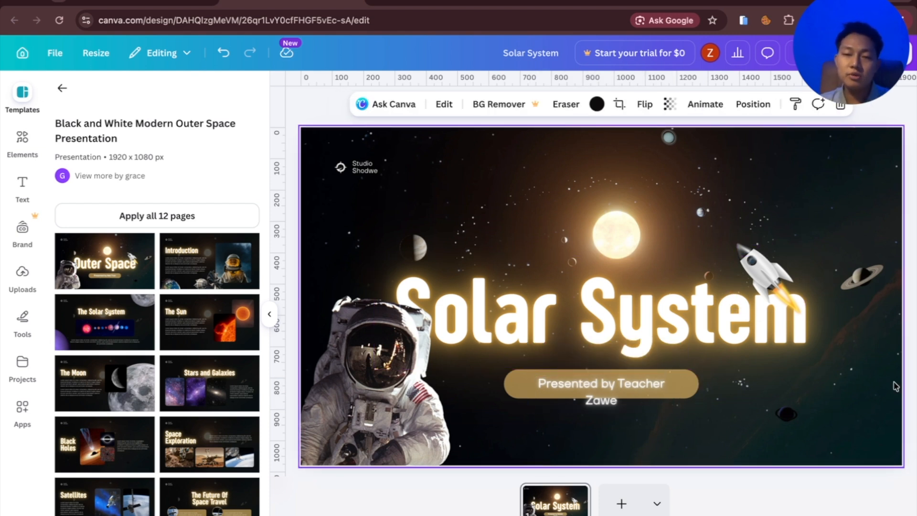
click(616, 401)
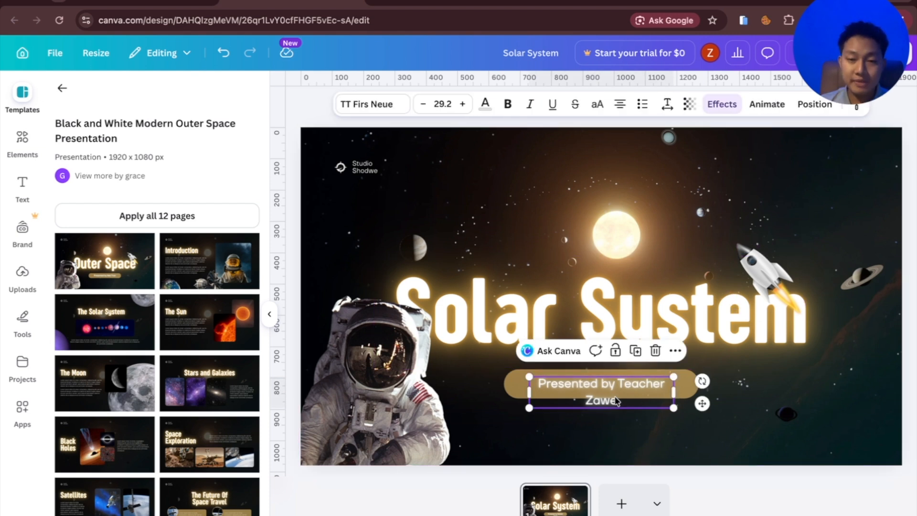
drag(526, 388, 502, 392)
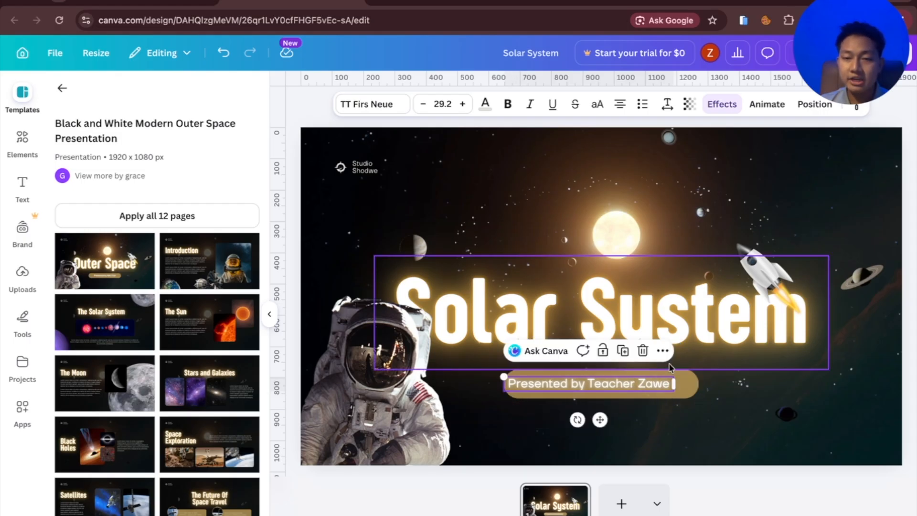
- Widen the "Presented by" text box to the badge's right edge so the line sits centred in the gold badge
drag(674, 385, 699, 387)
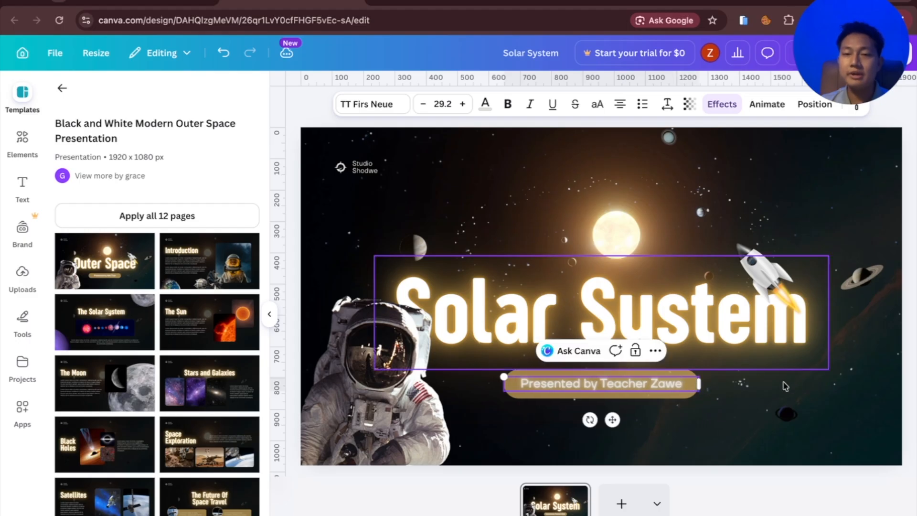
click(793, 364)
click(803, 416)
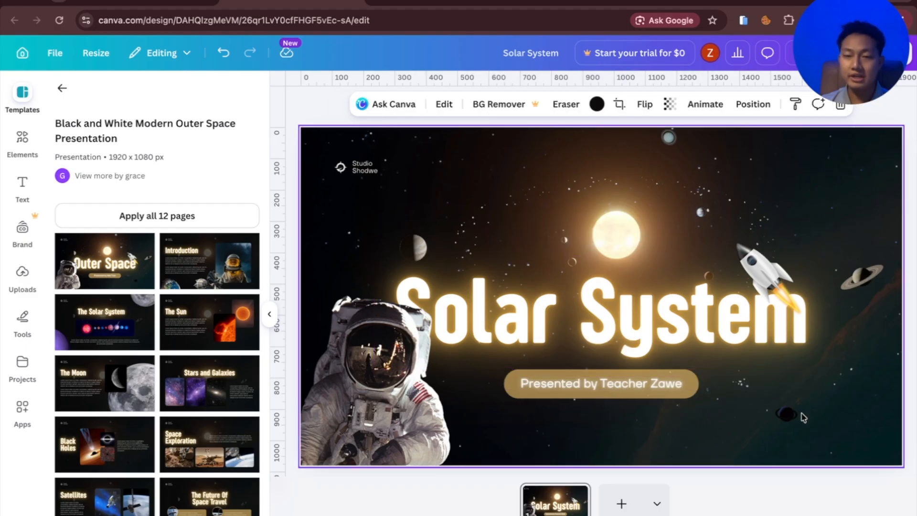
- Delete the "Studio Shodwe" text and the small logo beside it from the cover slide
click(364, 169)
click(473, 194)
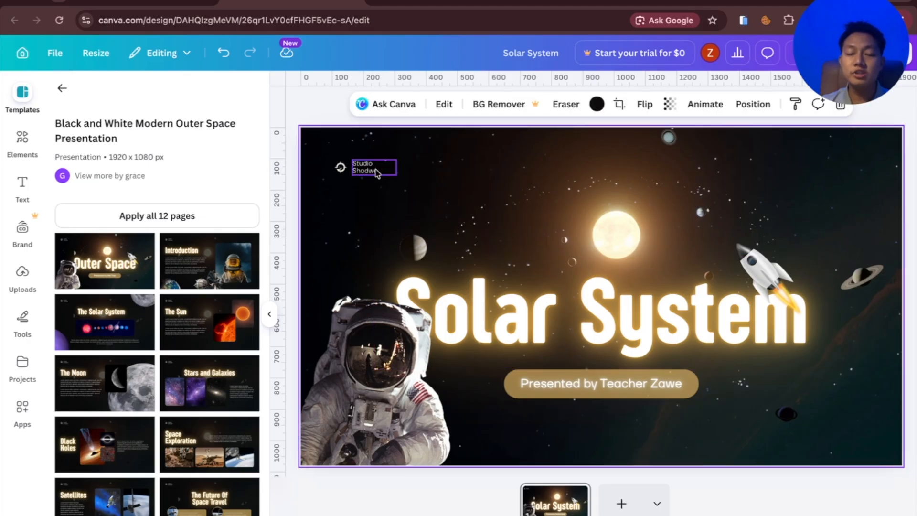
click(379, 175)
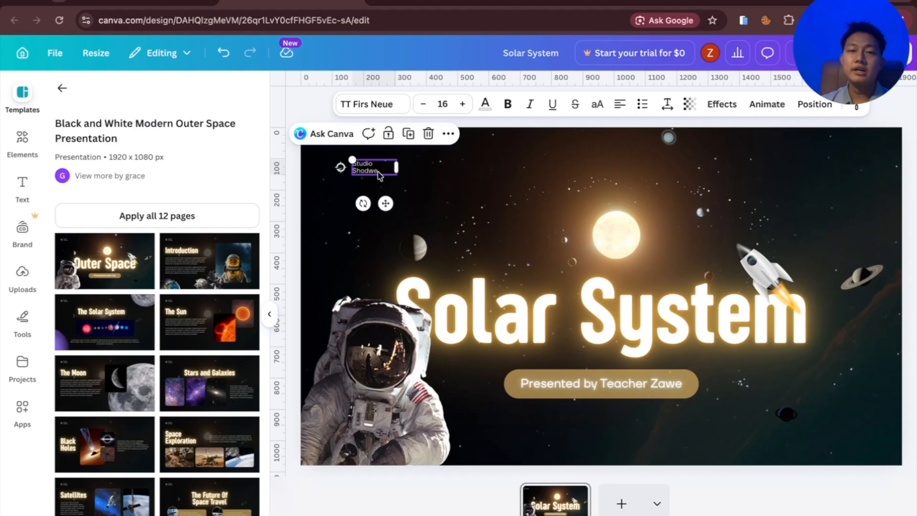
click(428, 134)
click(347, 168)
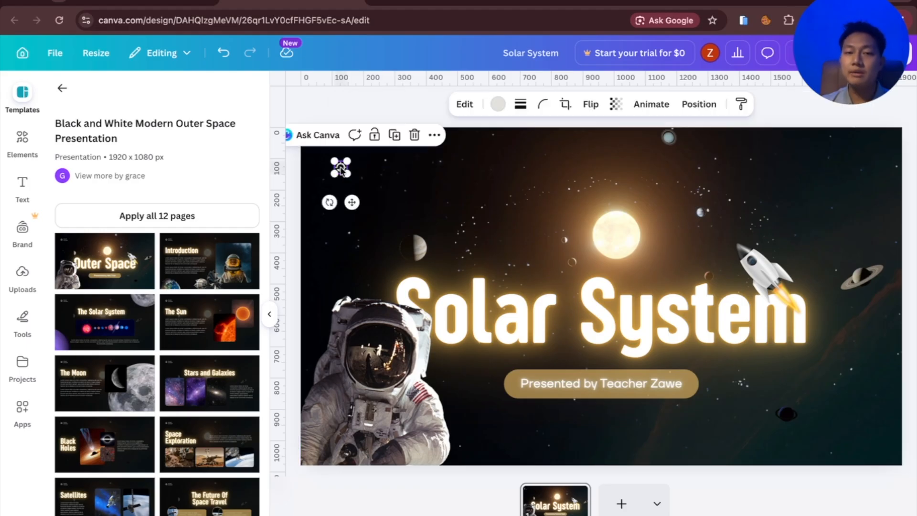
click(415, 134)
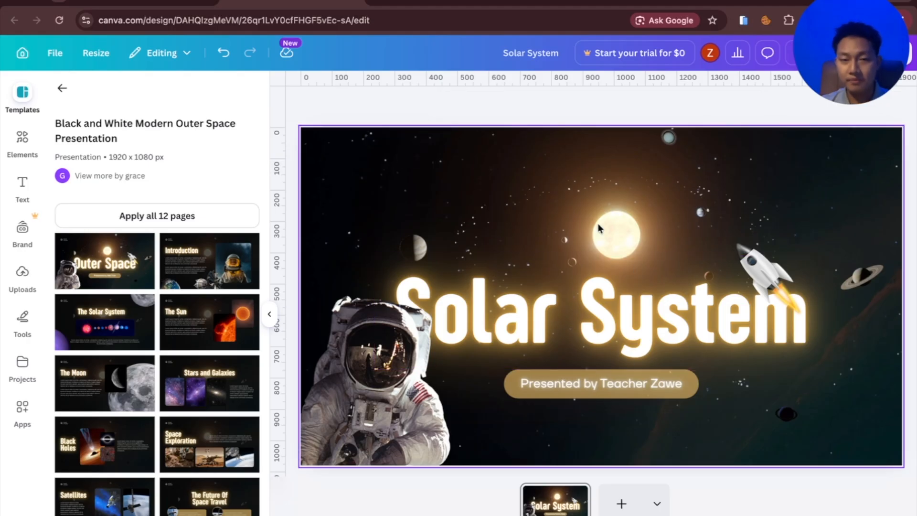
- Move the "Solar System" title up over the sun and raise the astronaut image on the cover slide
drag(606, 325, 612, 214)
click(397, 365)
drag(397, 365, 398, 295)
click(565, 311)
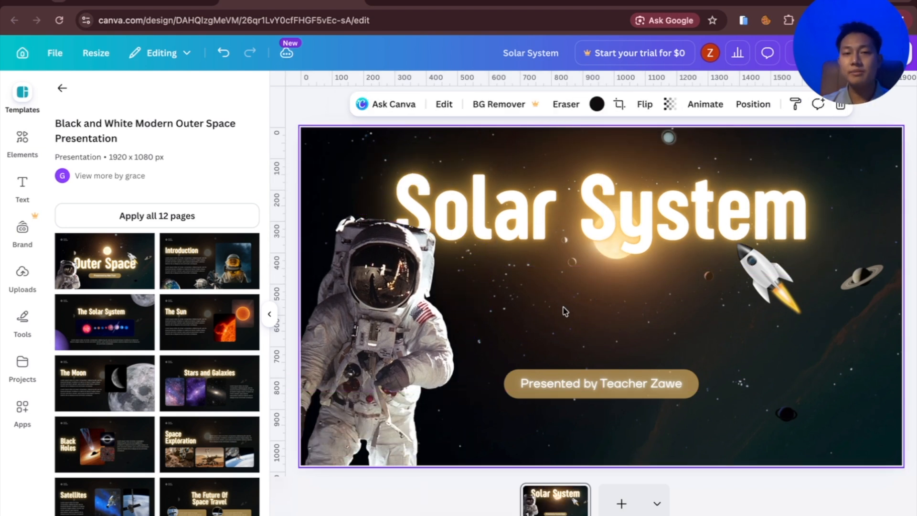
- Nudge the title slightly down and move the rocket beside the dark planet in the slide's lower-right area
click(612, 391)
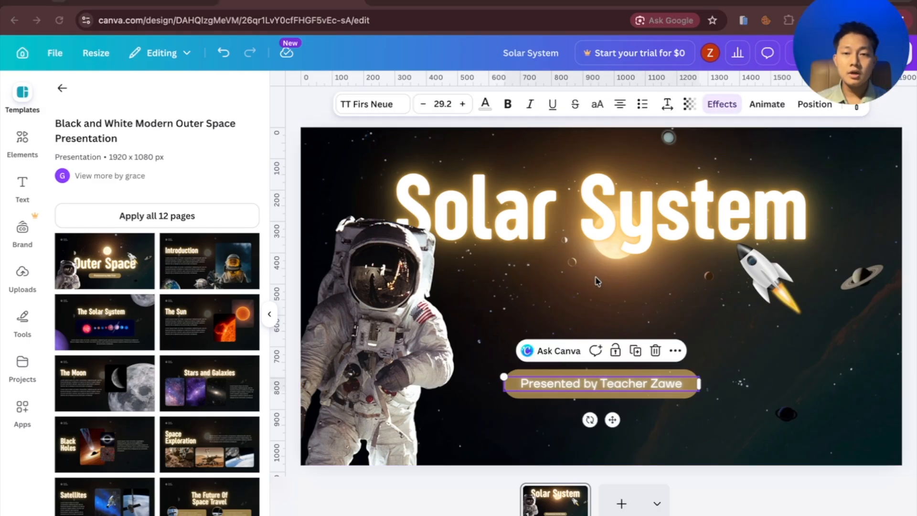
mouse_move(549, 219)
mouse_down()
mouse_move(554, 241)
mouse_move(554, 234)
mouse_up()
drag(785, 313, 769, 344)
drag(745, 303, 795, 364)
click(848, 182)
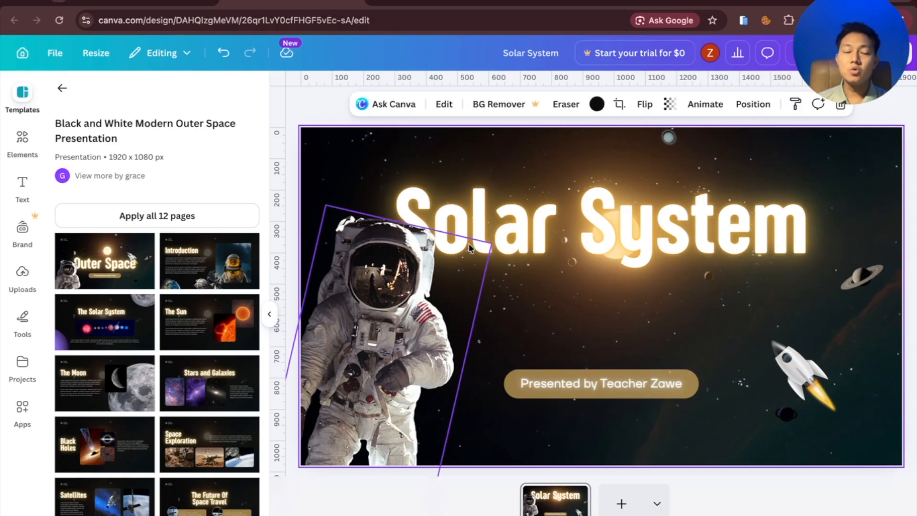
- Shift the title up and lower the astronaut toward the bottom-left corner of the slide
drag(563, 231, 579, 202)
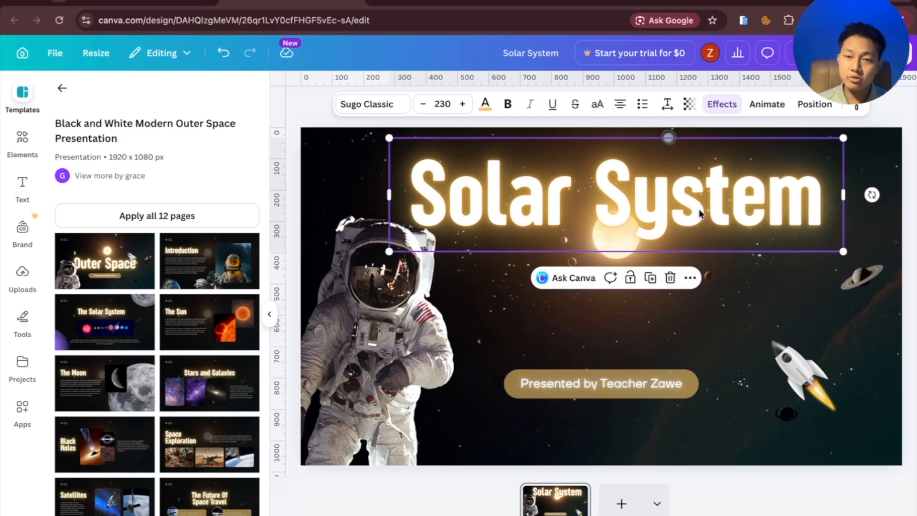
double_click(700, 213)
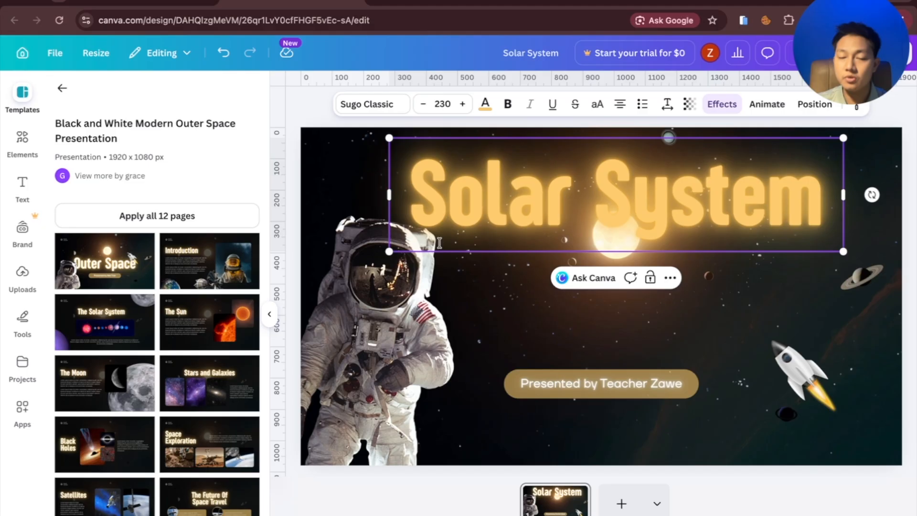
drag(404, 342, 395, 386)
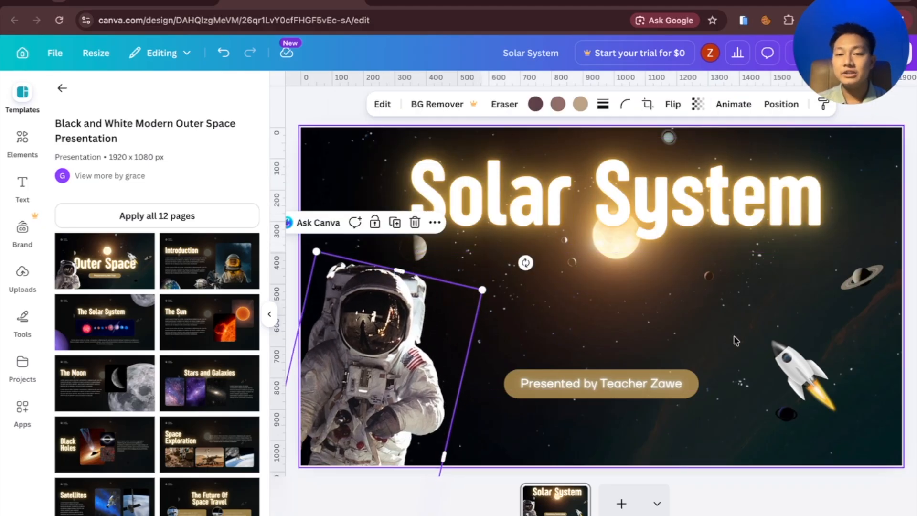
click(591, 273)
- Move the title down so it overlaps the lower part of the sun
drag(660, 216, 666, 273)
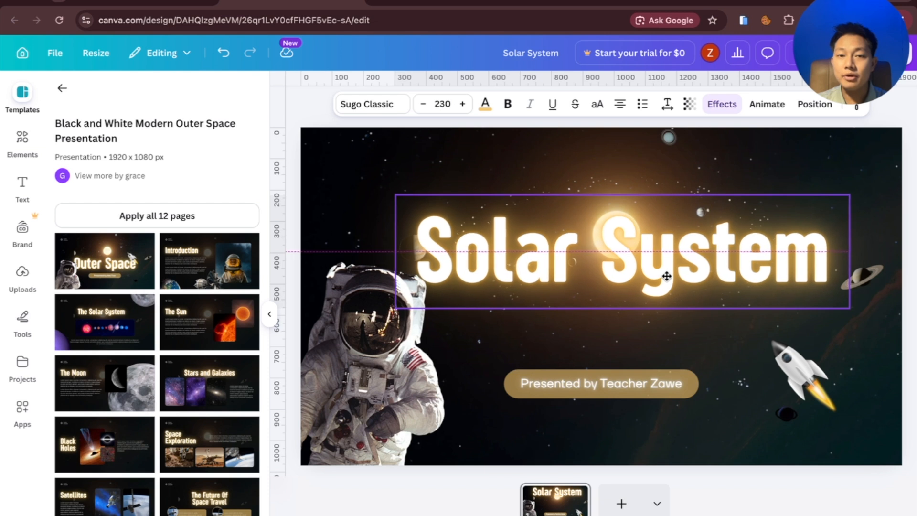
click(751, 168)
click(616, 246)
drag(617, 245, 652, 290)
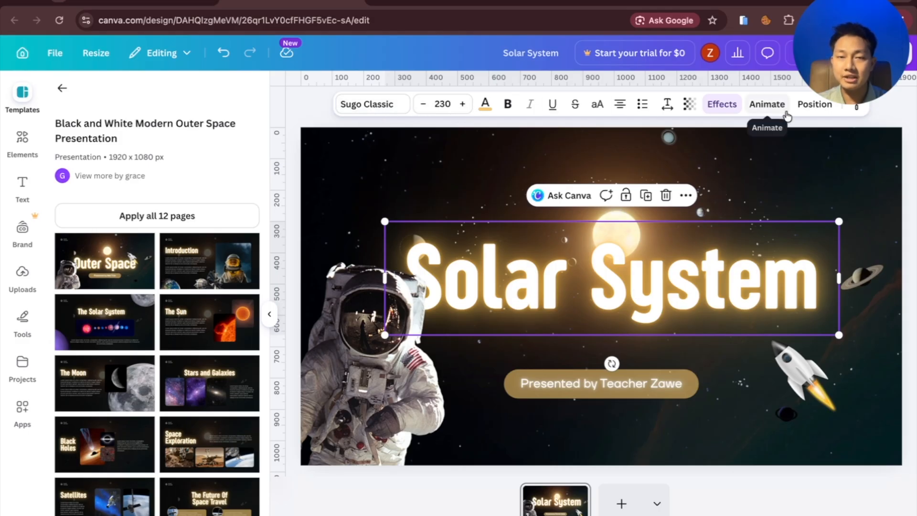
- Reduce the "Solar System" title's font size to 130
click(424, 105)
click(423, 105)
click(423, 105)
click(423, 105)
click(424, 105)
click(423, 105)
click(424, 105)
click(442, 104)
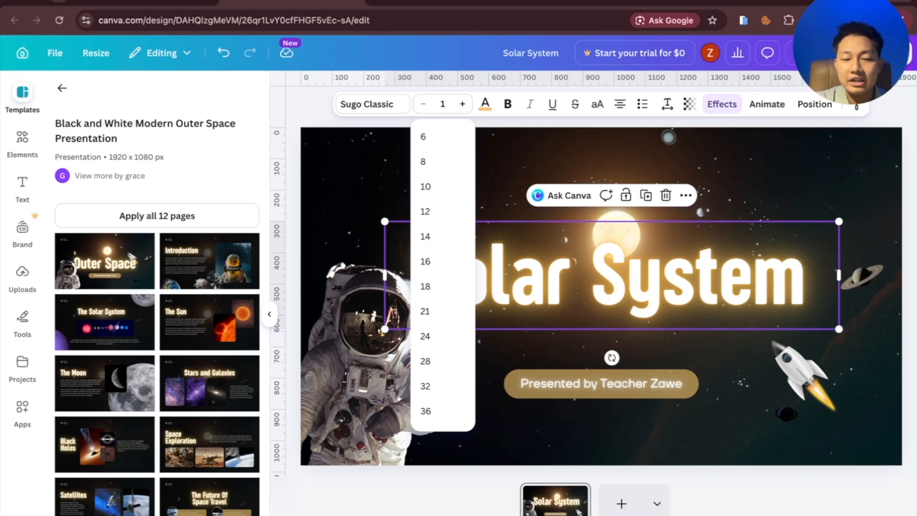
text(130)
key(Return)
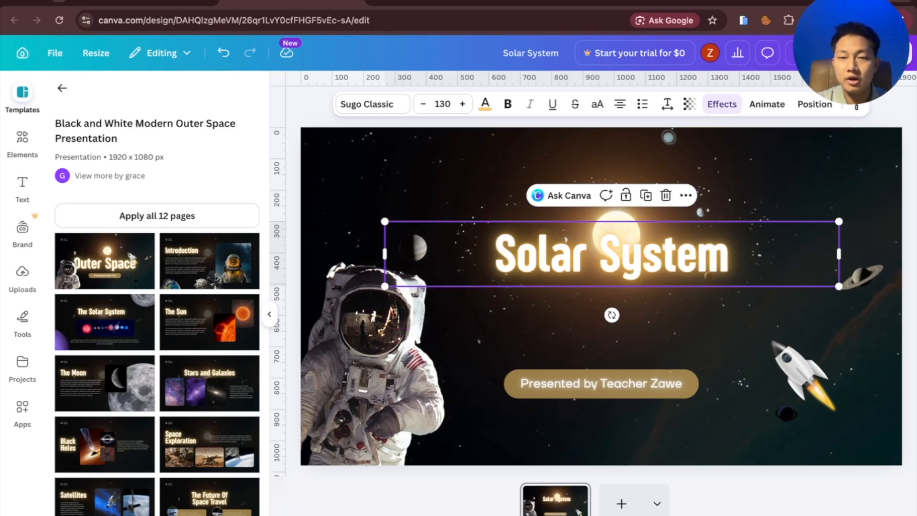
- Fine-tune the title's font size up and down, settling on 131
click(463, 104)
click(463, 104)
click(462, 104)
click(462, 104)
click(463, 104)
click(462, 104)
click(423, 104)
click(423, 104)
click(423, 104)
click(423, 104)
click(423, 104)
- Move the title above the sun, centred horizontally on the slide
drag(704, 248, 694, 176)
click(442, 104)
click(588, 275)
- Try dark gray and light gray text colours on the title, then restore pastel orange (#fdcc6e)
click(558, 205)
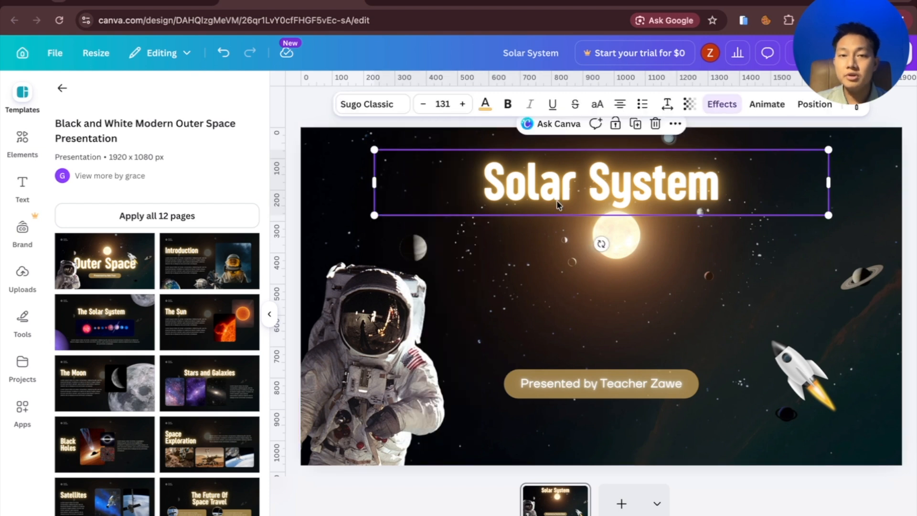
click(489, 111)
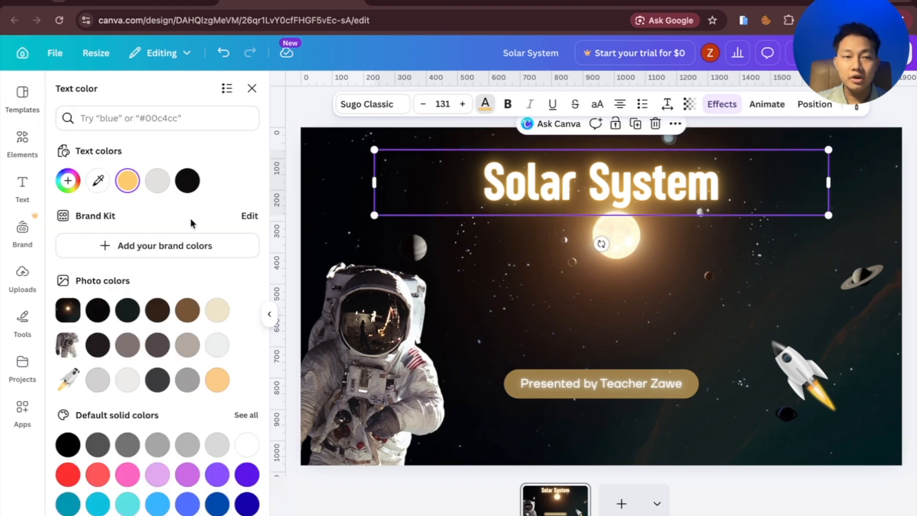
click(187, 187)
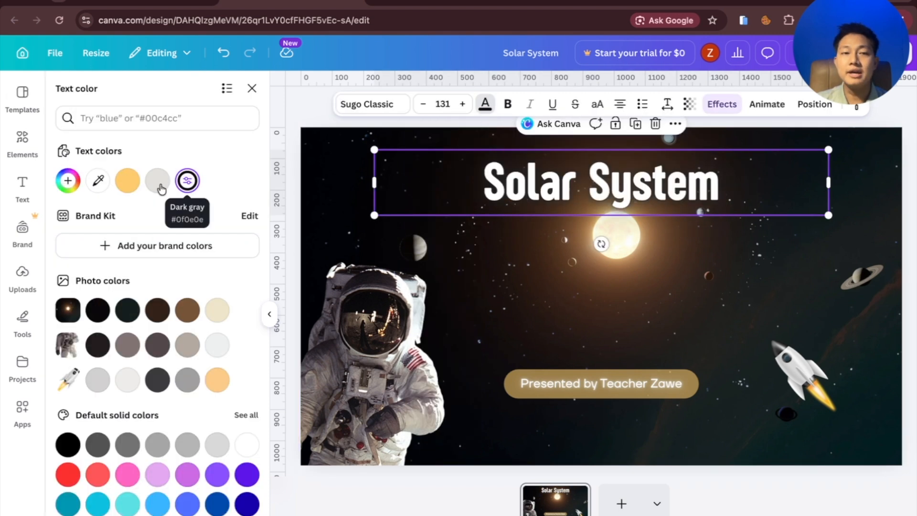
click(128, 180)
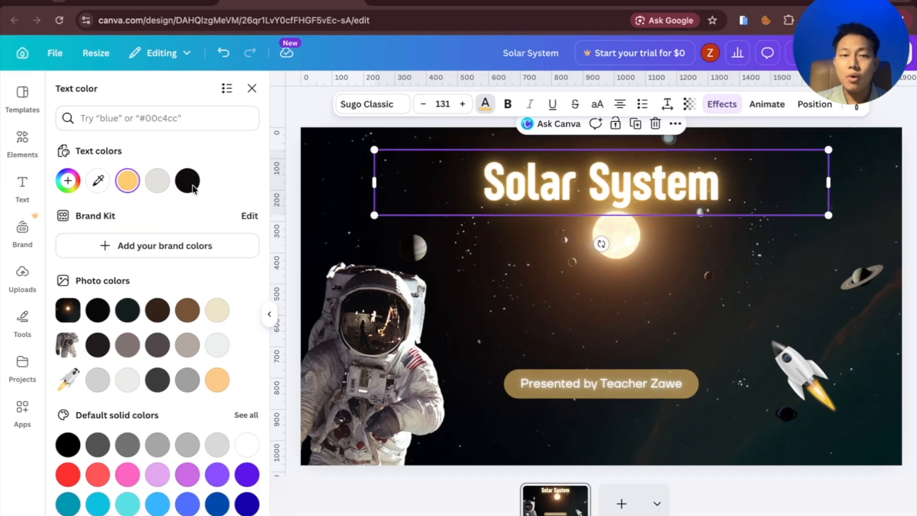
click(157, 184)
click(187, 182)
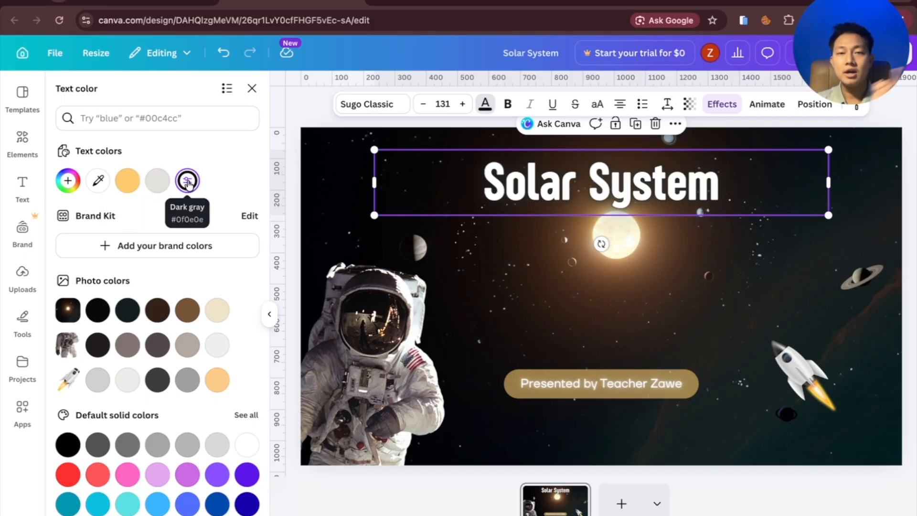
click(127, 181)
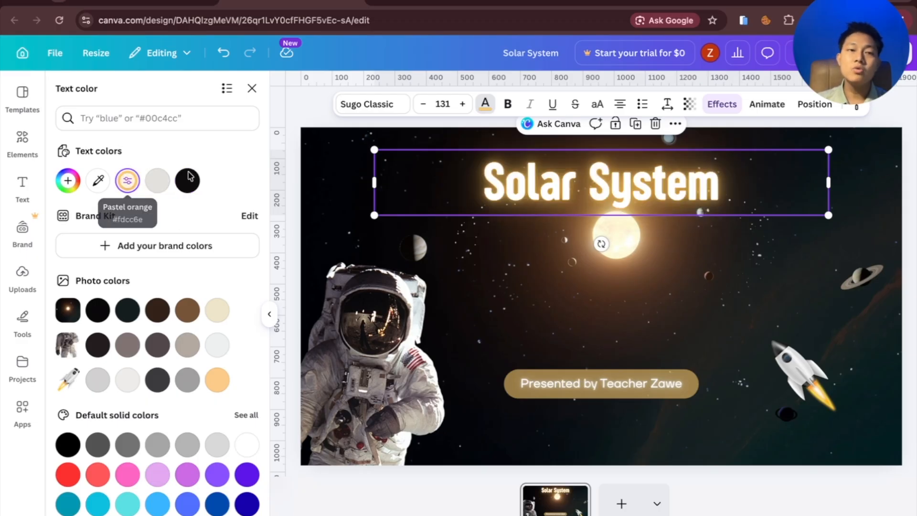
- Nudge the title right and try bold and underline on it, switching each off again
mouse_move(693, 182)
mouse_down()
mouse_move(716, 297)
mouse_move(700, 183)
mouse_up()
click(507, 113)
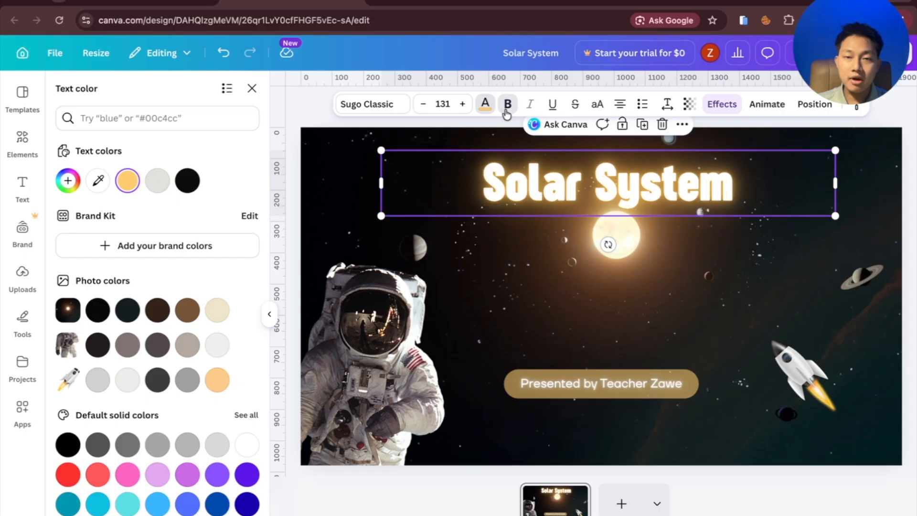
click(507, 112)
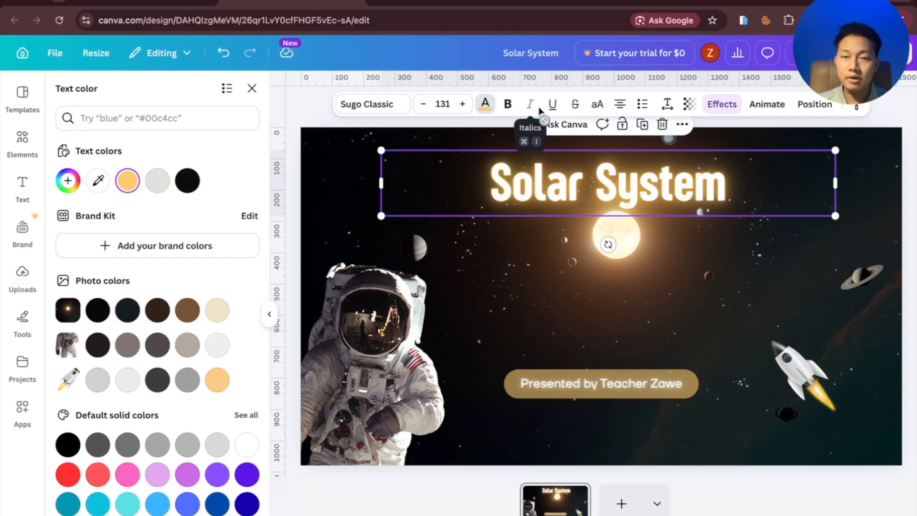
click(551, 105)
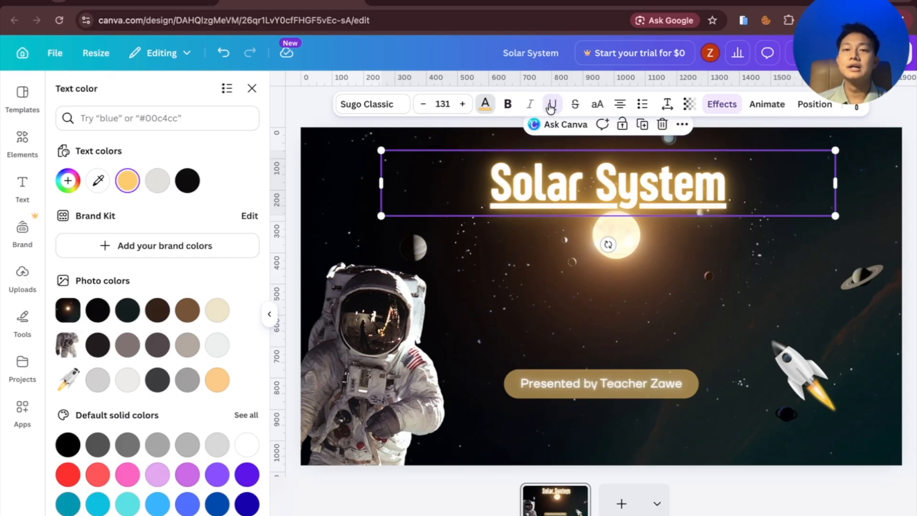
click(552, 105)
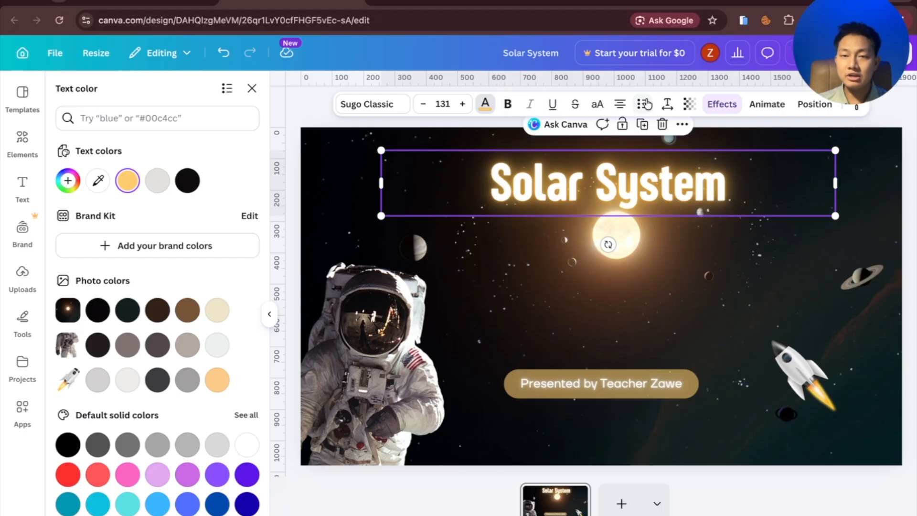
- Try left and right alignment on the title text, then return it to centre alignment
click(620, 105)
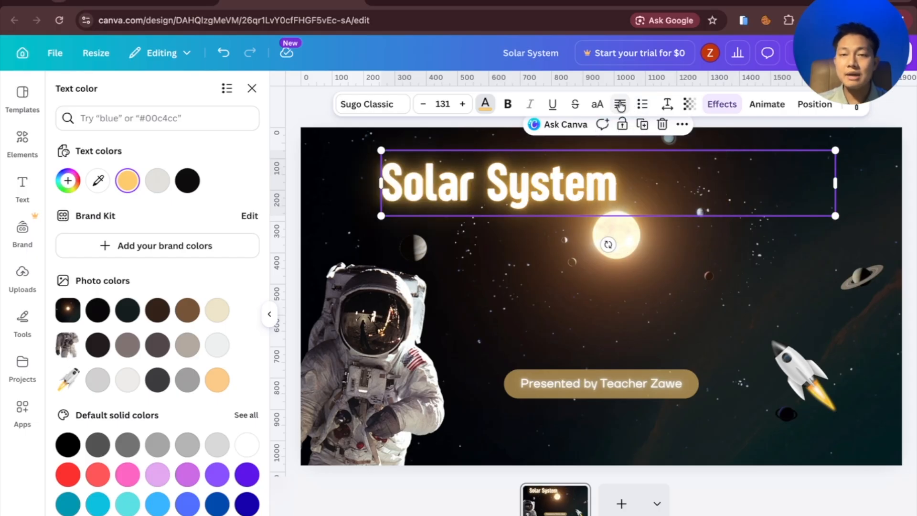
click(620, 105)
click(620, 105)
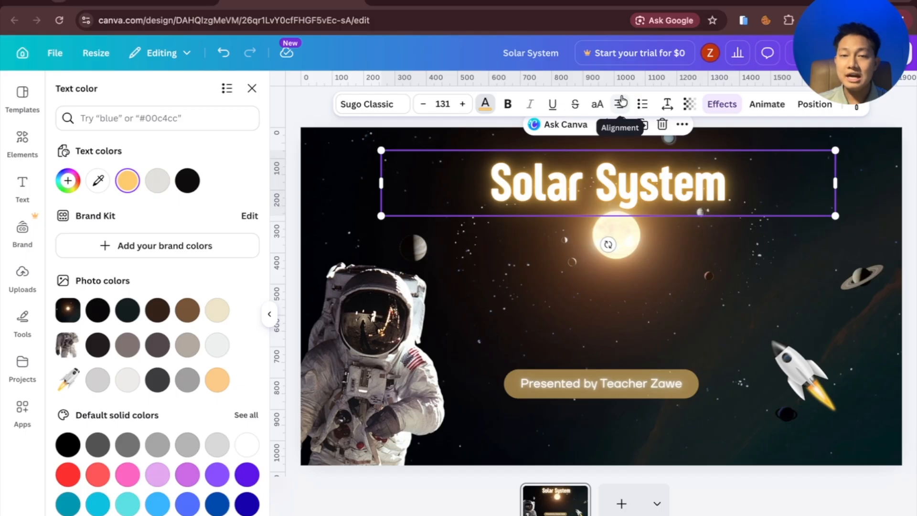
click(621, 103)
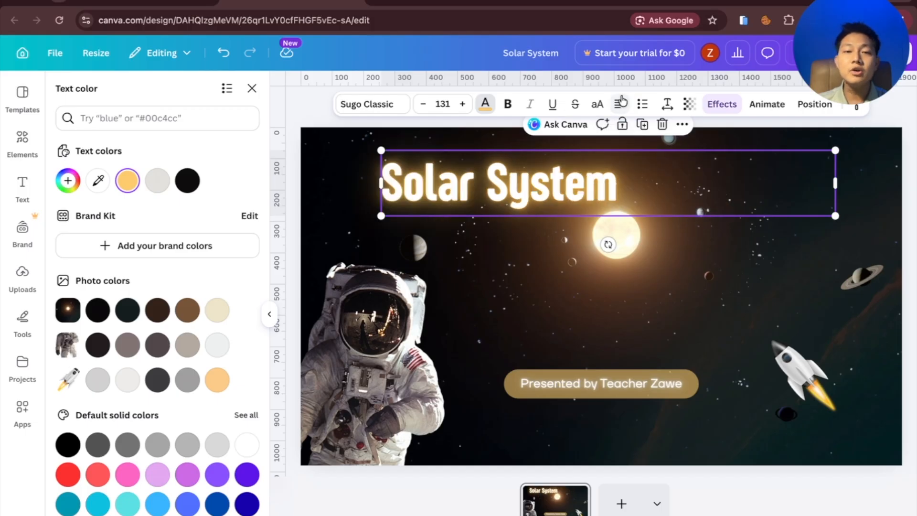
click(622, 102)
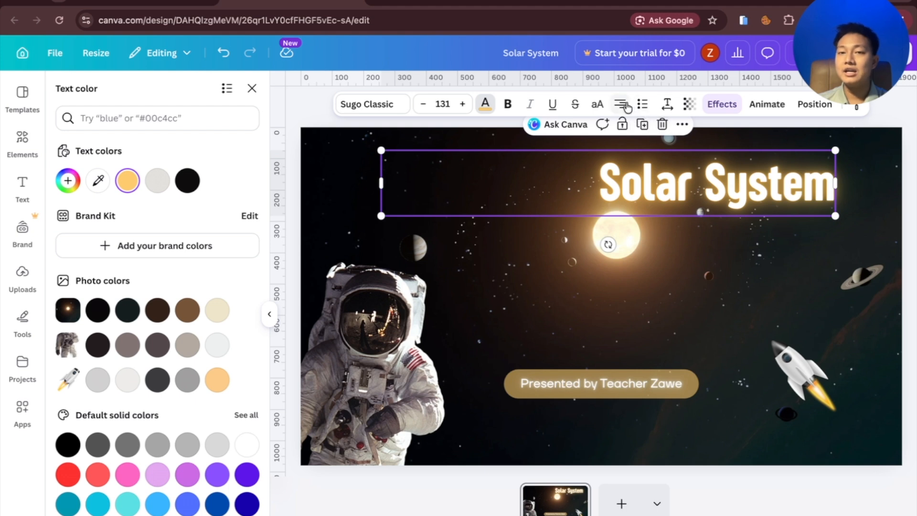
click(625, 106)
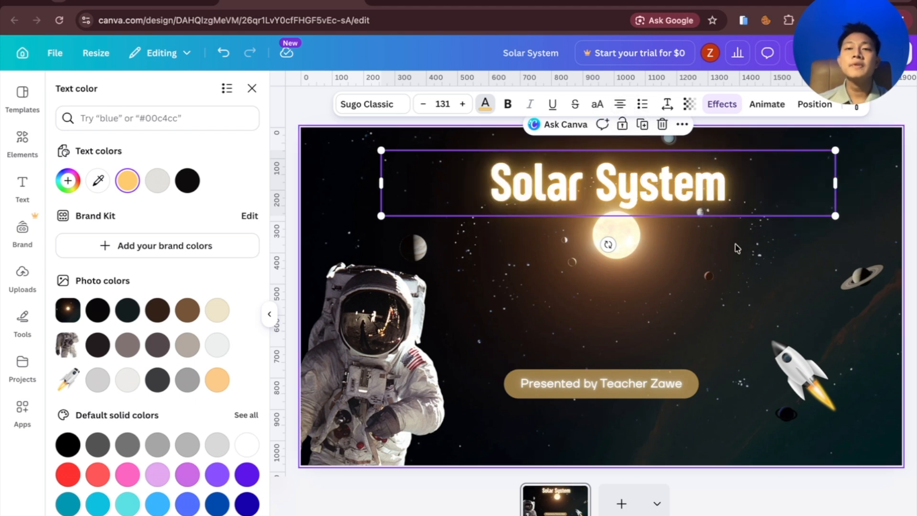
- Reposition the title below the sun, just above the "Presented by" badge
click(703, 274)
drag(662, 155, 641, 221)
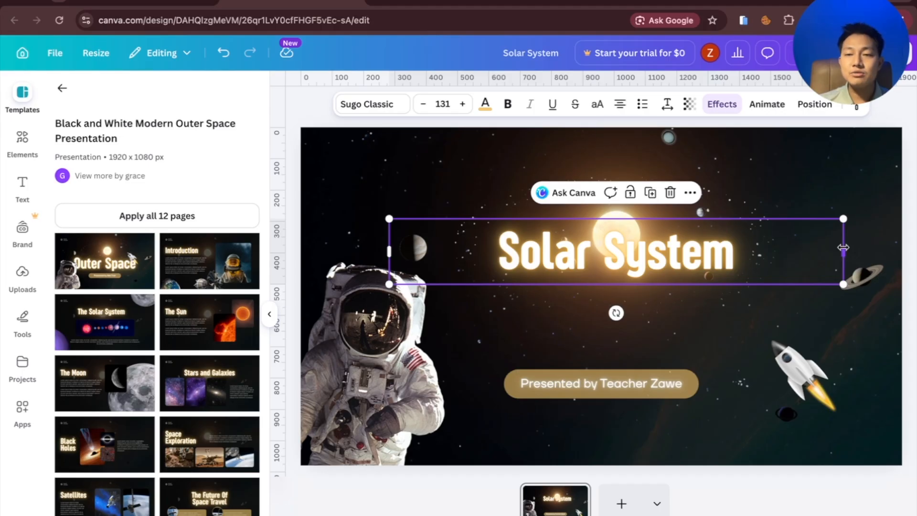
drag(720, 266, 739, 191)
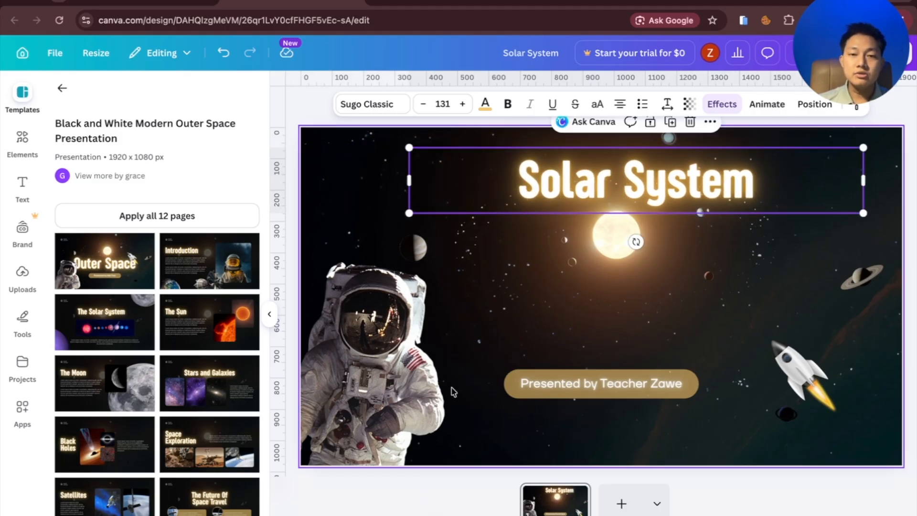
drag(650, 186, 631, 309)
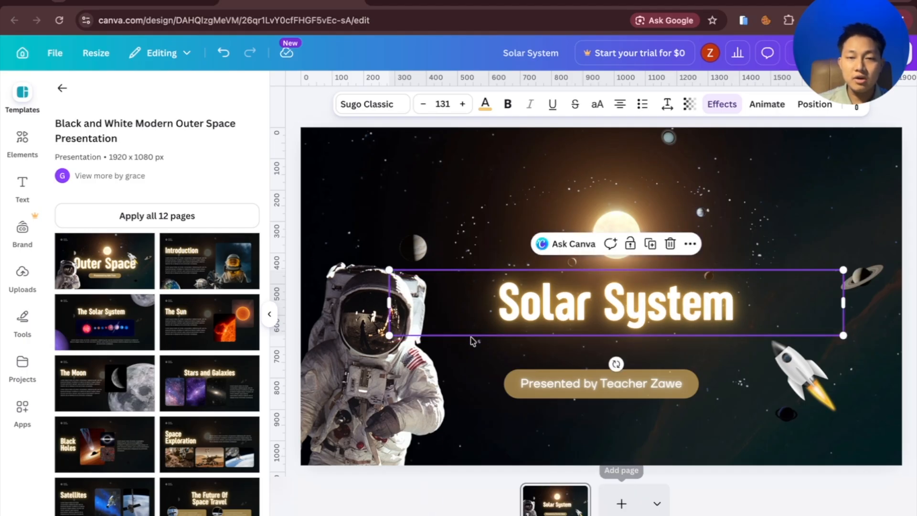
click(694, 191)
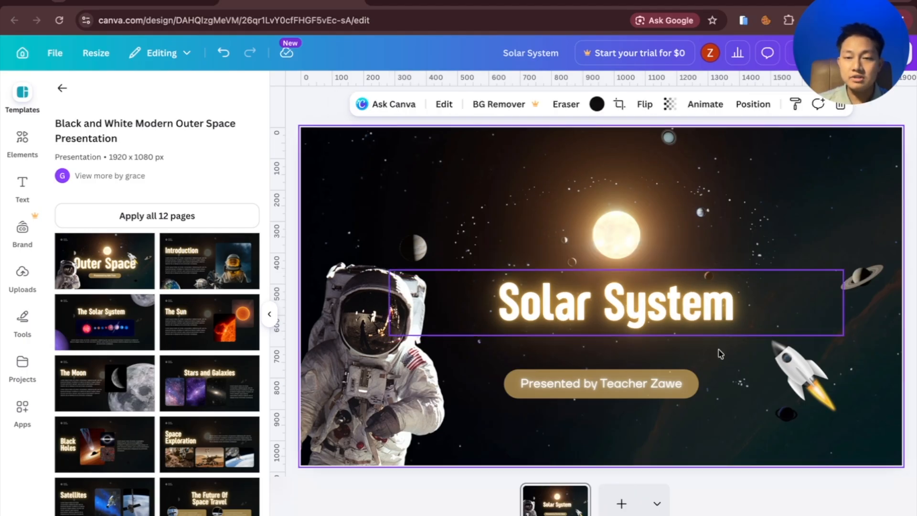
- Try the template's Outer Space cover layout on a new second page, and delete that page again
click(622, 504)
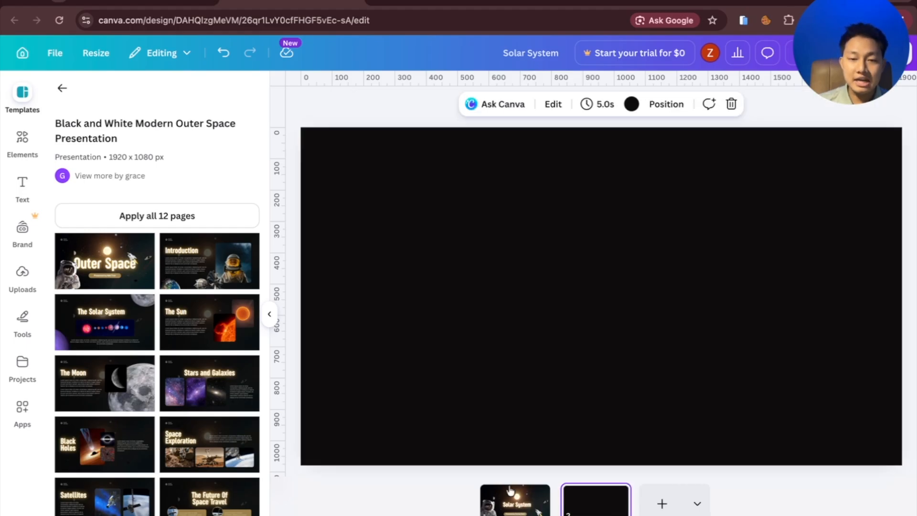
click(109, 265)
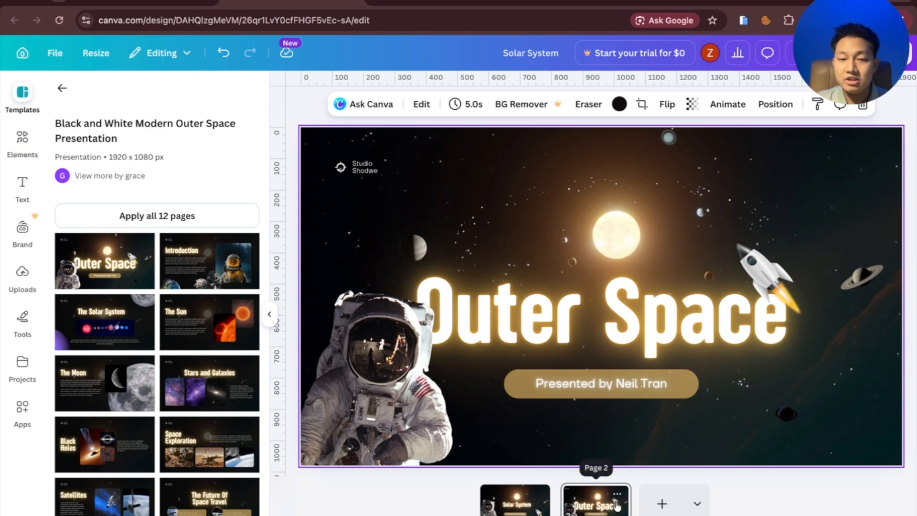
click(617, 497)
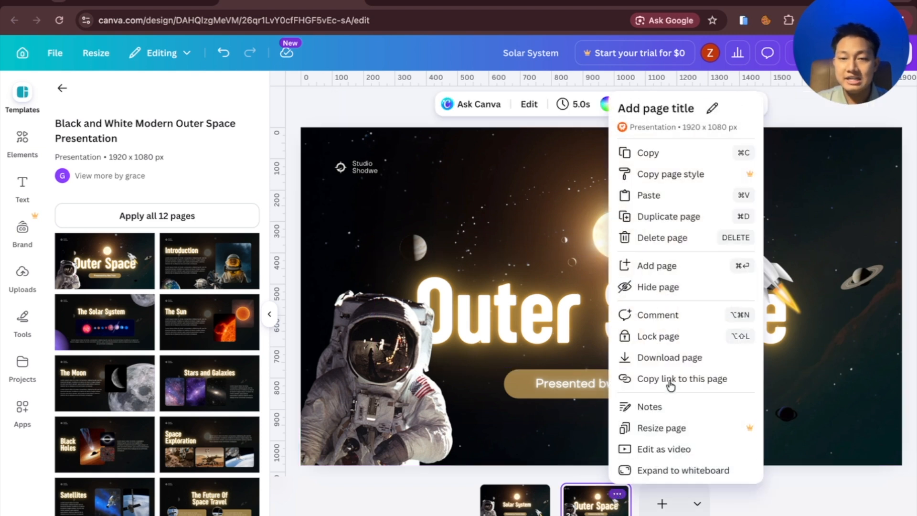
click(657, 242)
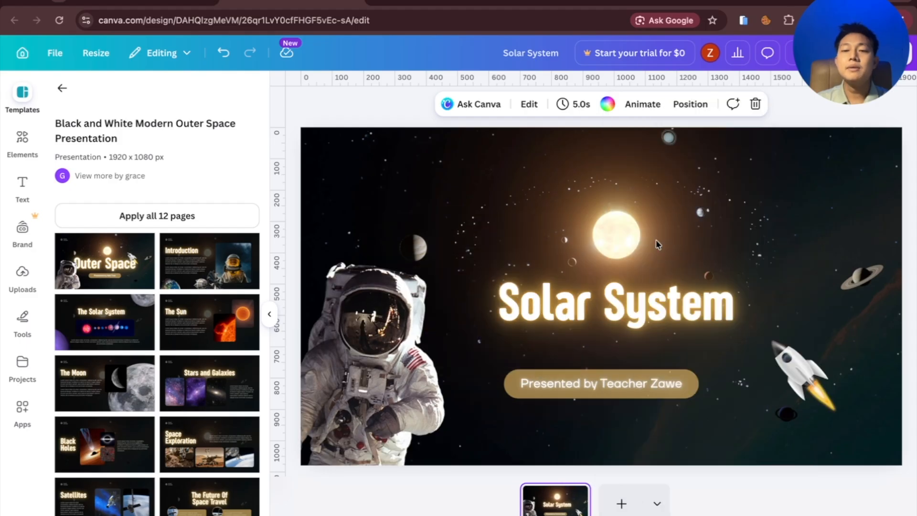
- Add a second page and apply the Black Holes layout from the outer space template to it
click(621, 505)
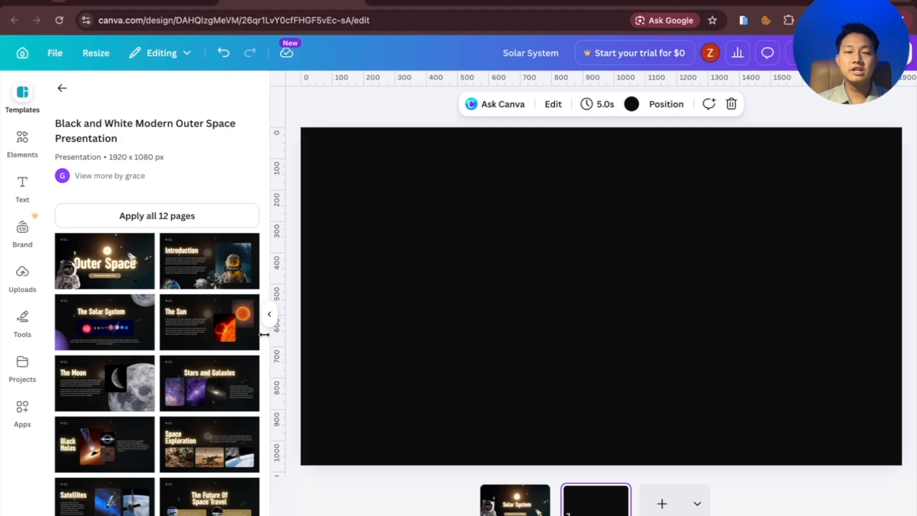
scroll(168, 419, down, 2)
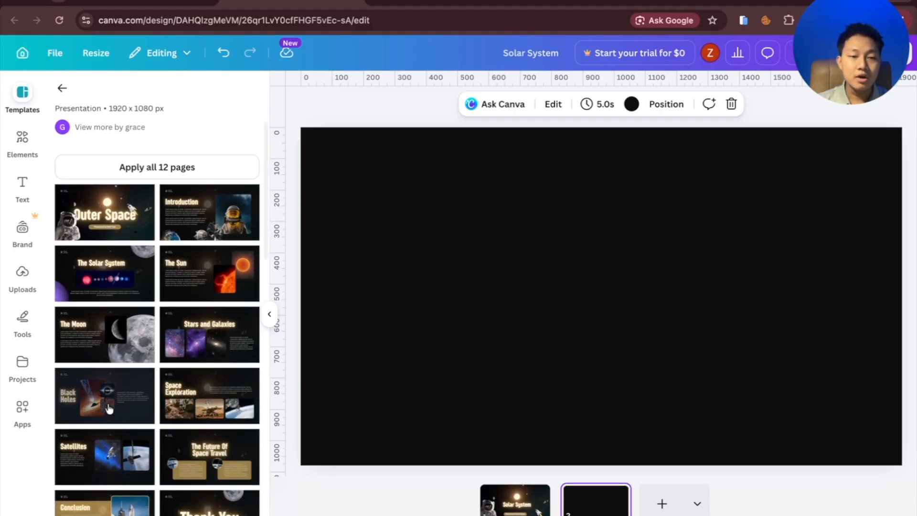
click(91, 403)
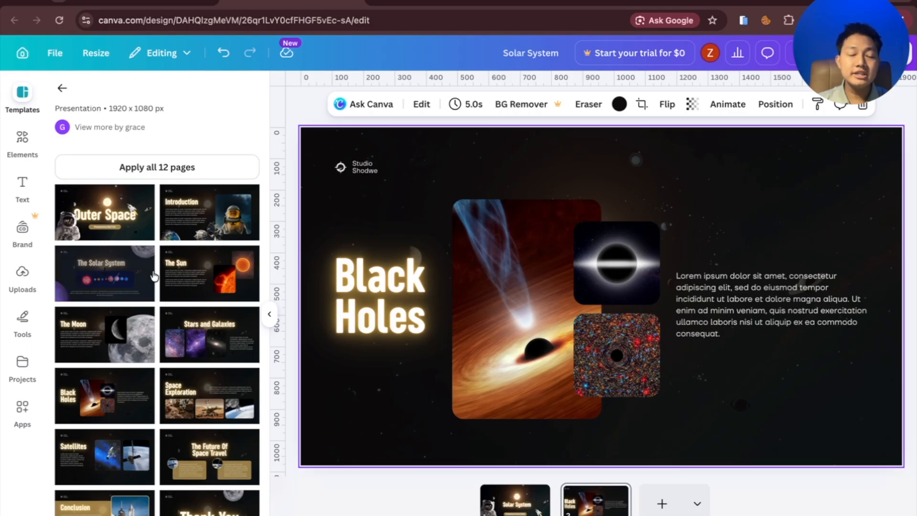
- Open the Black Orange White Space Astronaut Group Project template and apply its Topic Overview layout to a new third page
scroll(181, 276, down, 5)
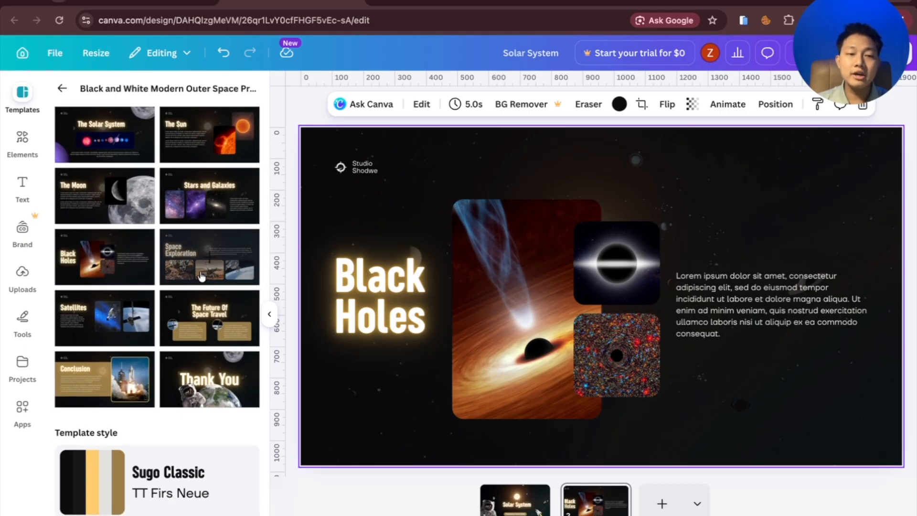
scroll(201, 276, up, 5)
scroll(201, 276, down, 10)
scroll(201, 276, down, 1)
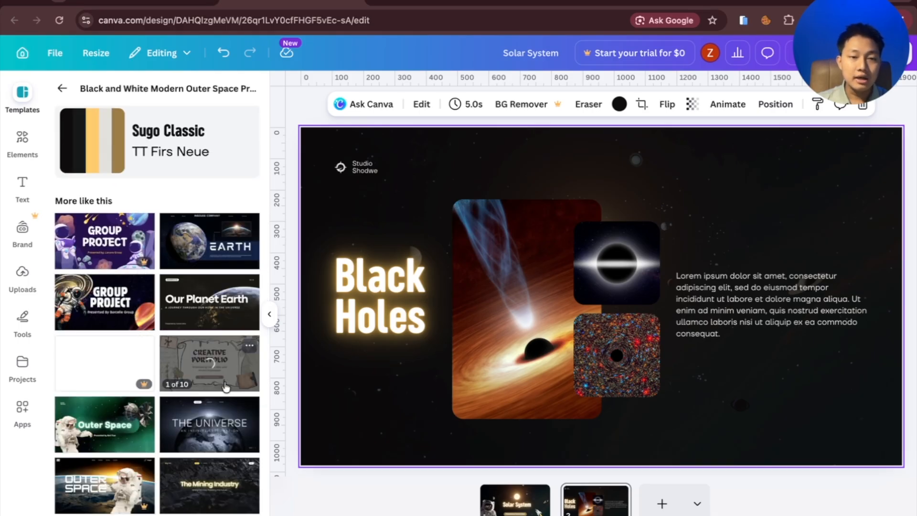
click(107, 302)
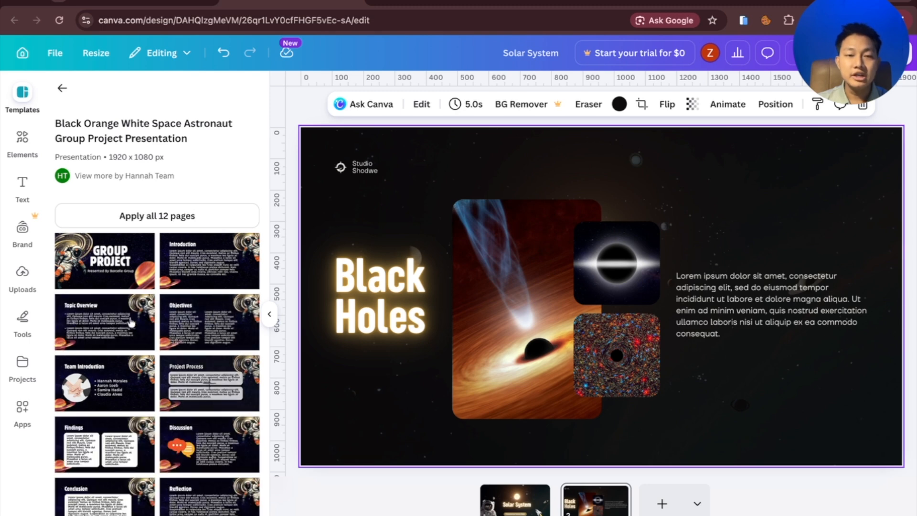
click(662, 504)
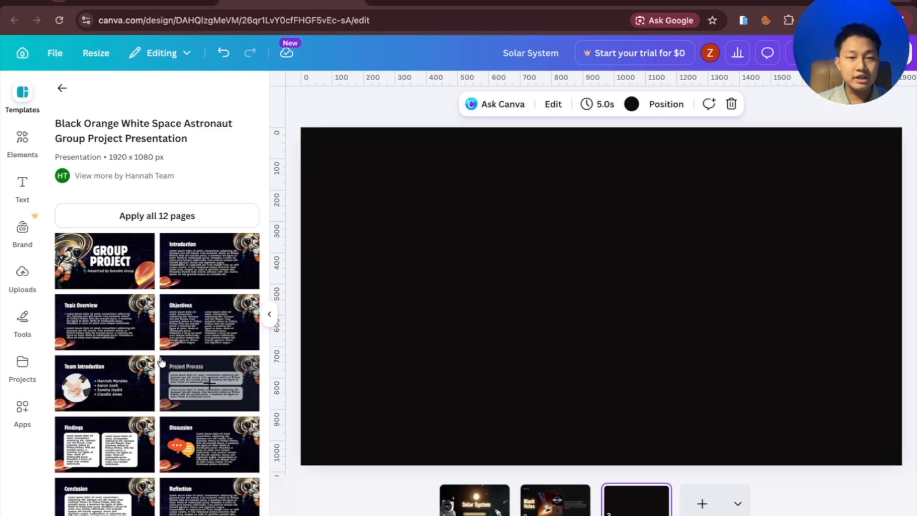
click(105, 329)
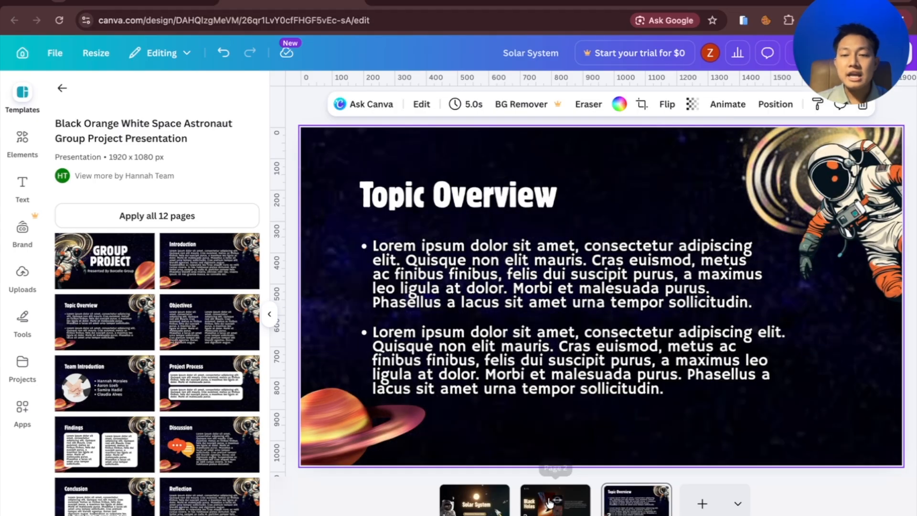
- Compare the Black Holes and Topic Overview pages, and look through the astronaut template's other layouts
click(551, 499)
click(616, 499)
click(558, 500)
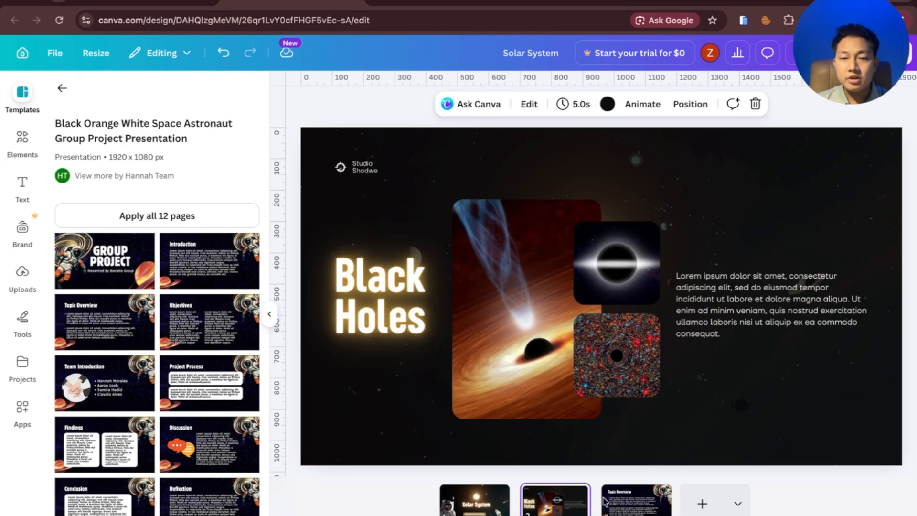
click(640, 500)
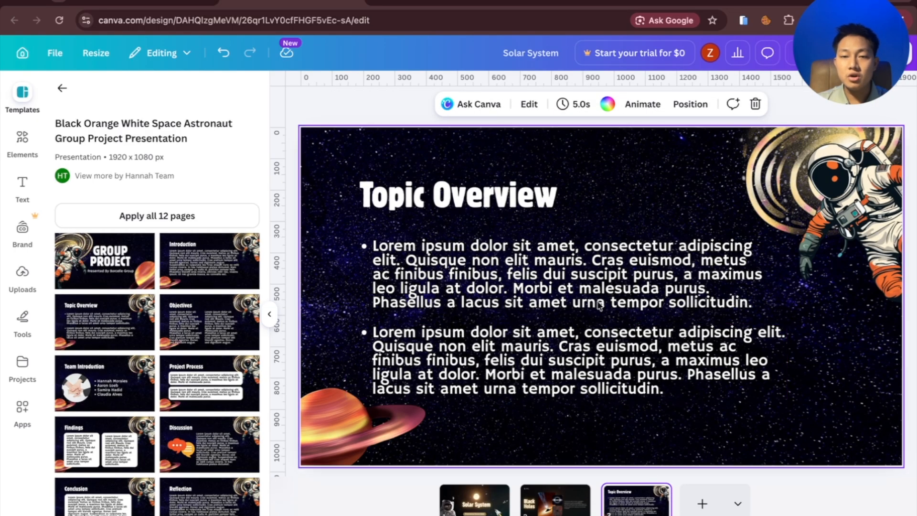
click(561, 499)
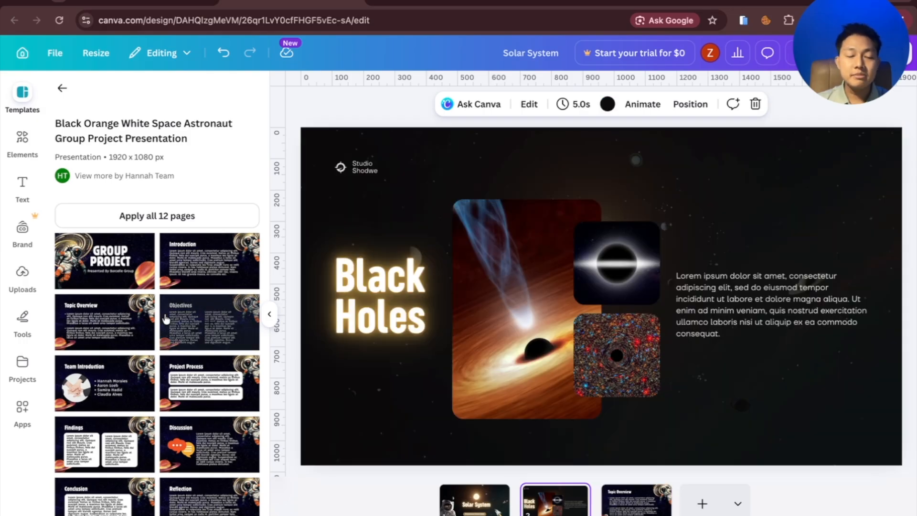
scroll(165, 342, down, 5)
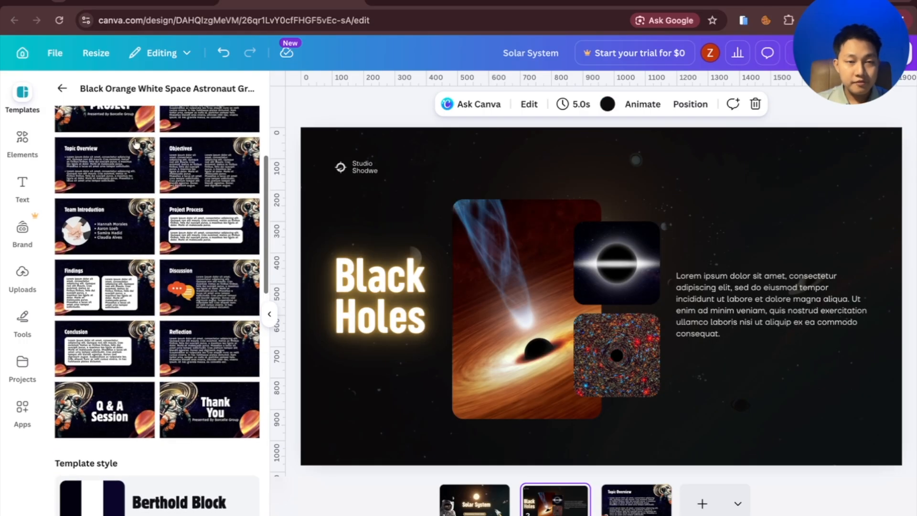
scroll(163, 199, up, 5)
scroll(161, 272, down, 2)
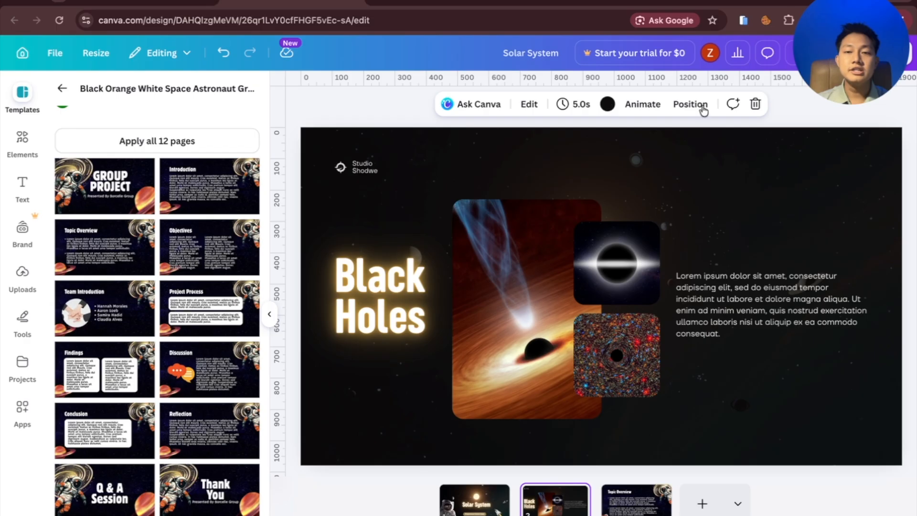
- Delete the Topic Overview page from the presentation
click(652, 510)
right_click(653, 509)
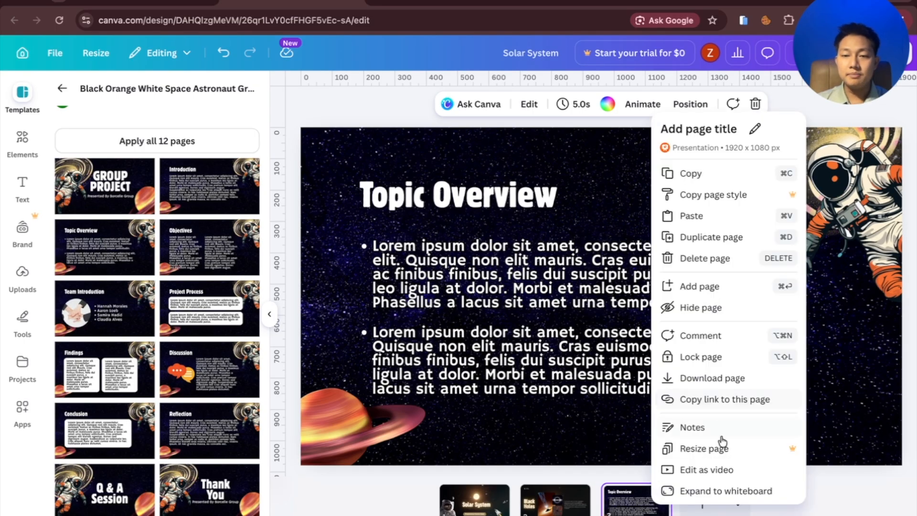
click(713, 269)
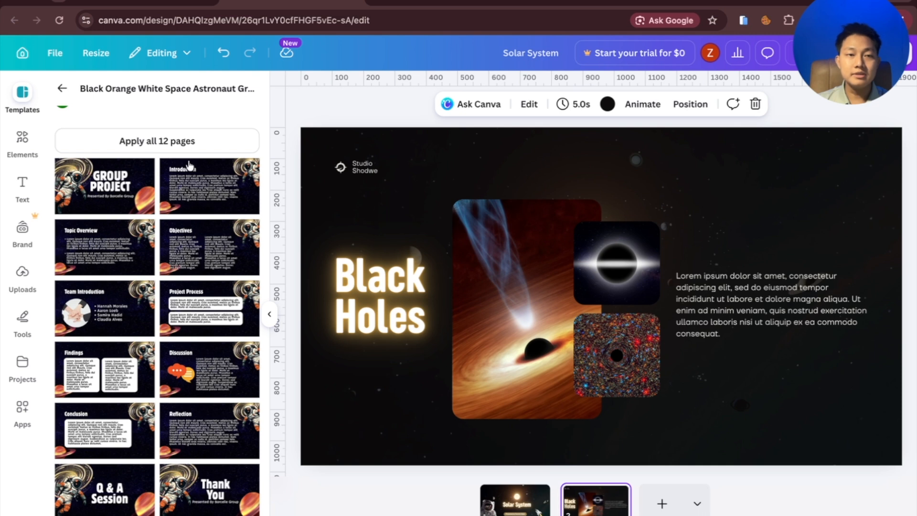
- Return to the "rocket" template results and delete the Black Holes and Solar System pages, leaving one blank page
scroll(65, 96, up, 2)
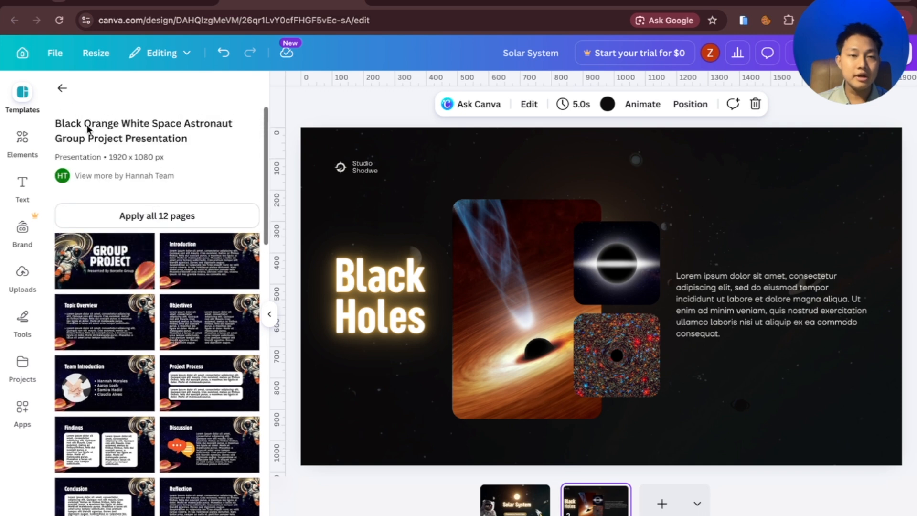
click(62, 90)
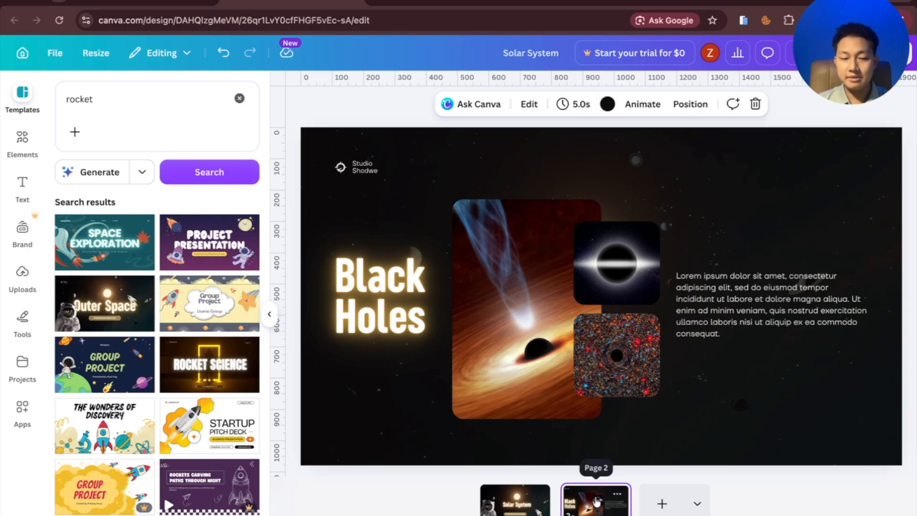
key(Delete)
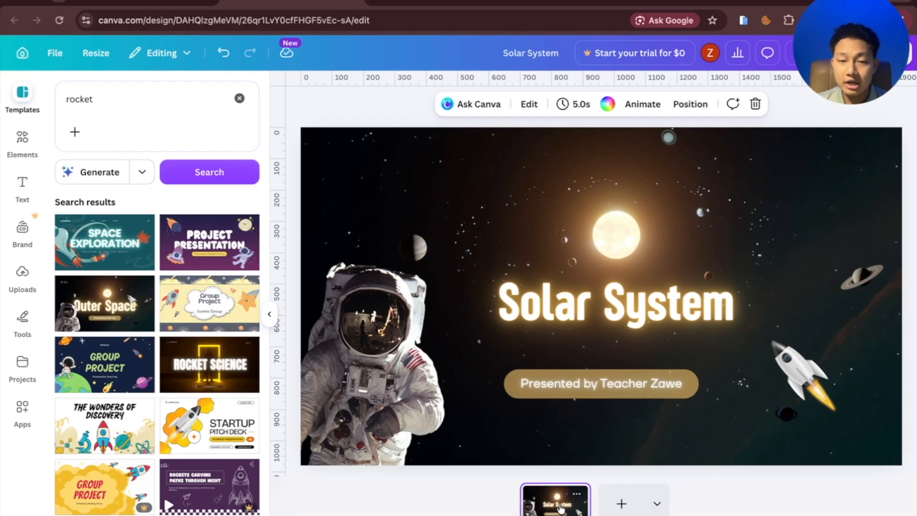
key(Delete)
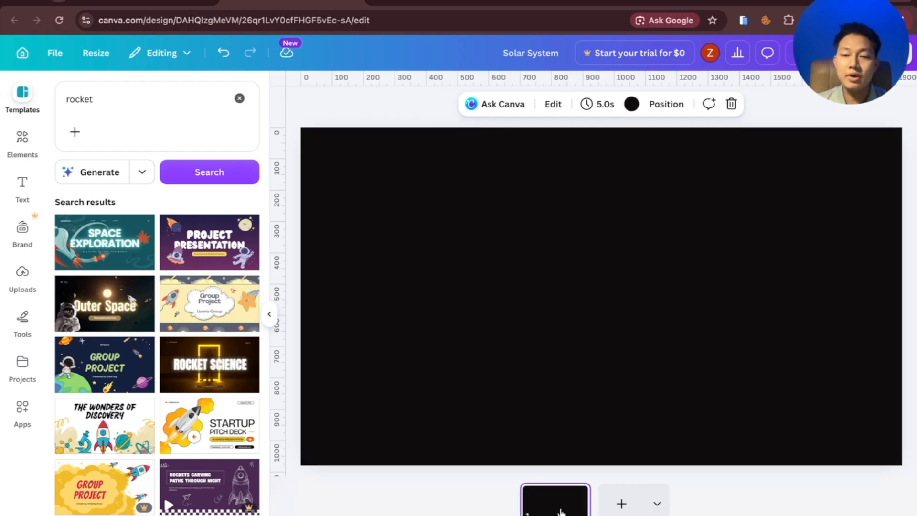
click(621, 503)
click(528, 511)
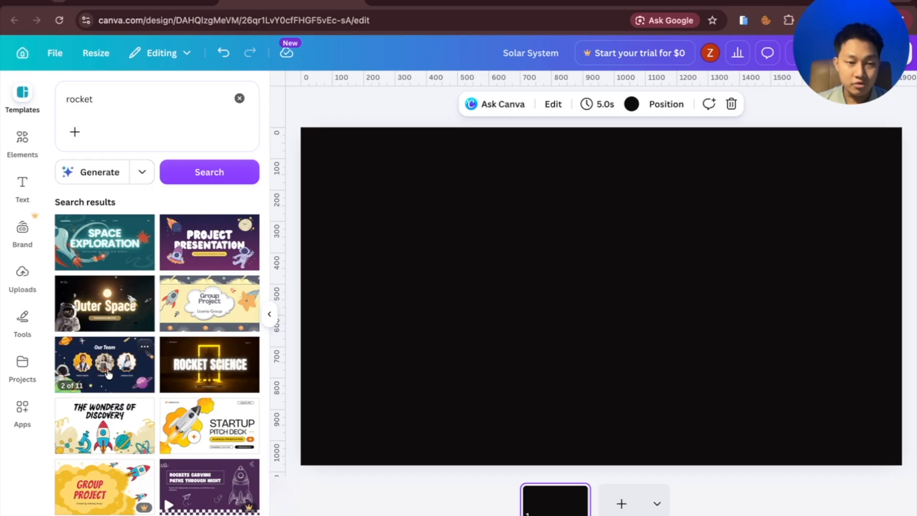
- Apply the cover of the Navy Blue Green and Orange Playful Space Group Project template and clear its "Rimberio" line
scroll(138, 391, down, 1)
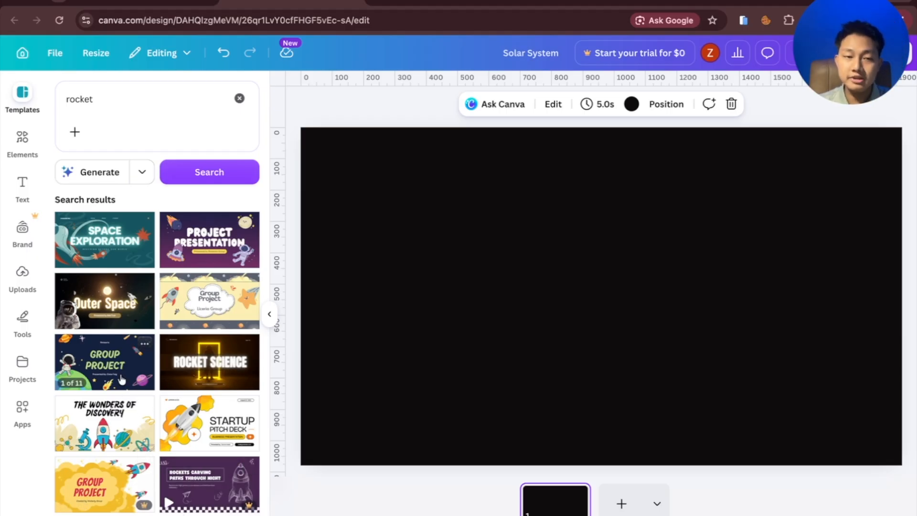
click(92, 368)
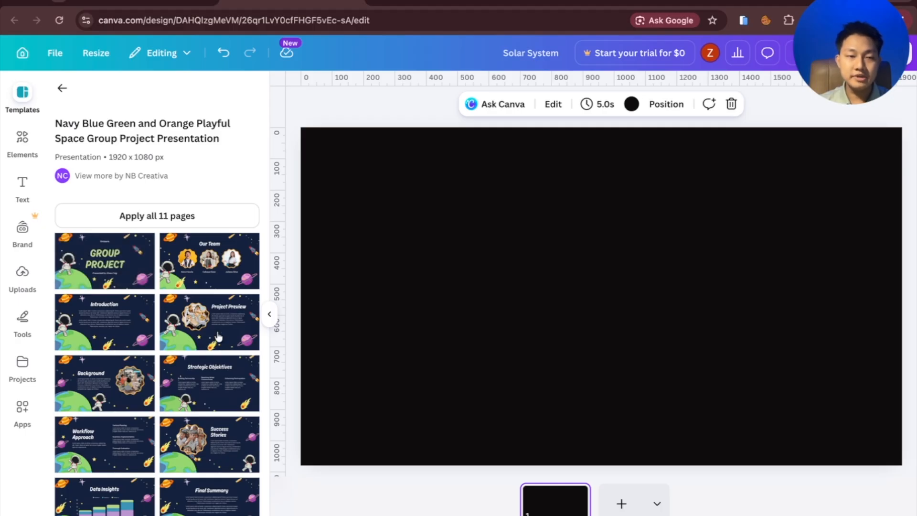
click(125, 274)
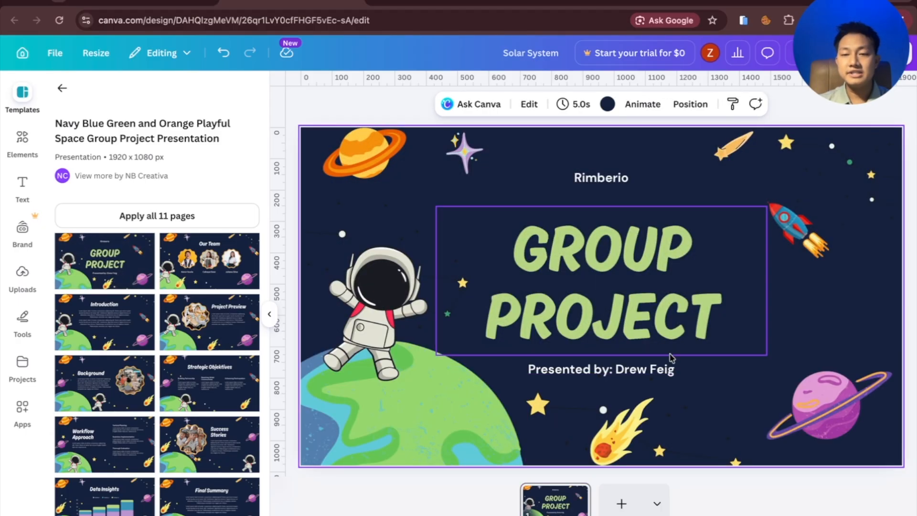
double_click(604, 178)
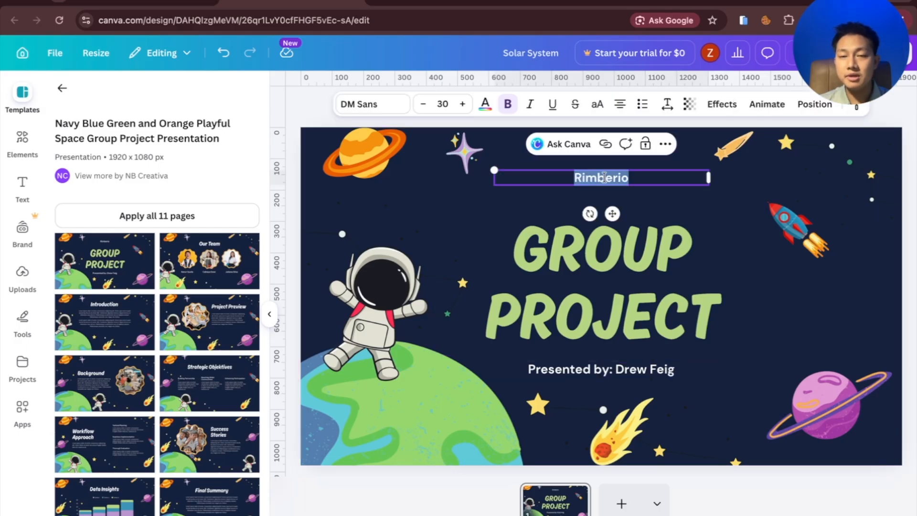
key(BackSpace)
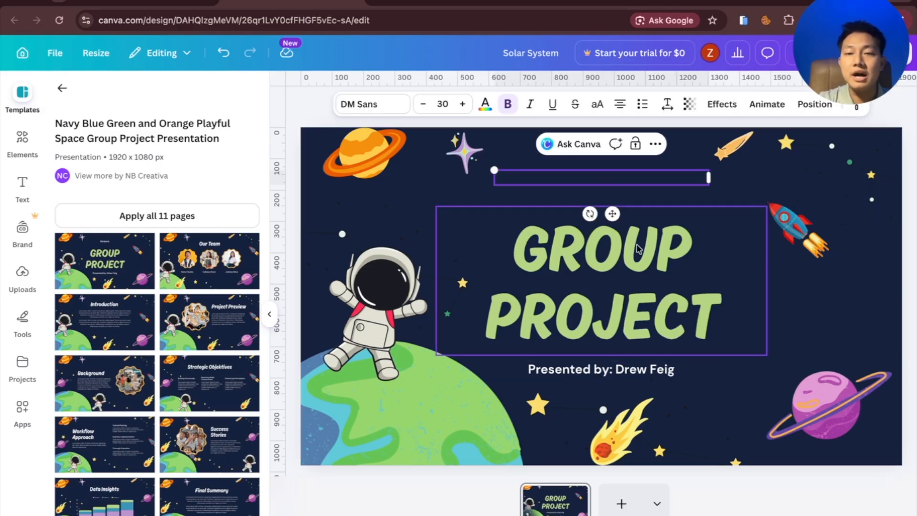
- Replace the cover title "GROUP PROJECT" with "ALGORITHMS"
click(638, 267)
double_click(730, 295)
click(720, 303)
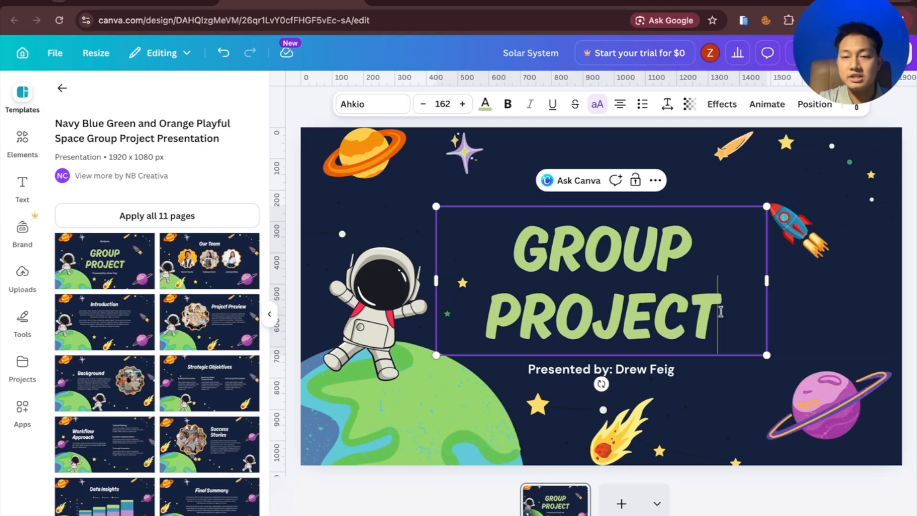
key(BackSpace)
key(BackSpace)
key(BackSpace)
key(BackSpace)
key(BackSpace)
key(BackSpace)
key(BackSpace)
key(BackSpace)
key(BackSpace)
key(BackSpace)
key(BackSpace)
key(BackSpace)
key(BackSpace)
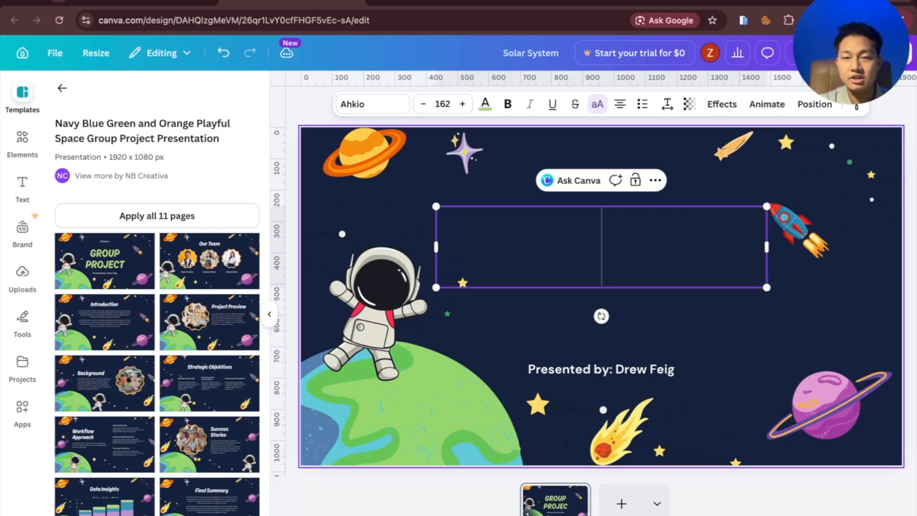
text(A;)
key(BackSpace)
text(LGORITHMS)
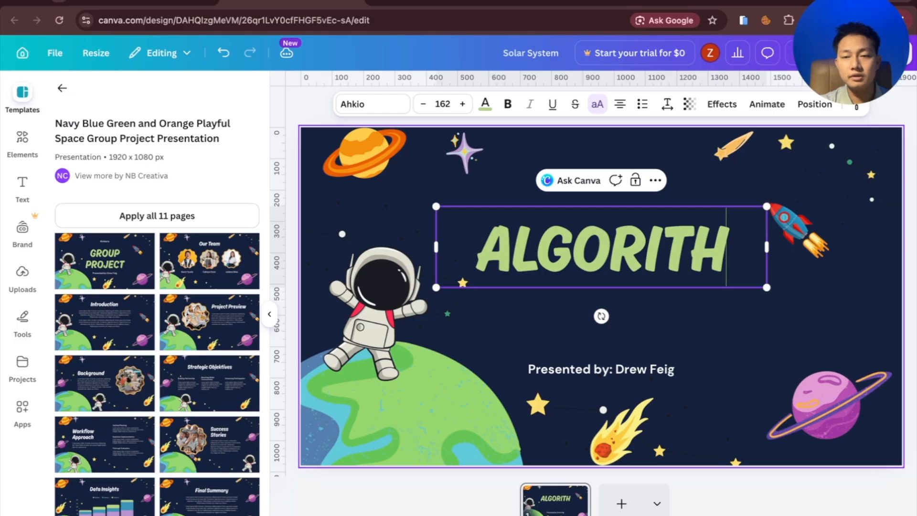
- Replace the placeholder name after "Presented by:" with the presenter's name
click(690, 370)
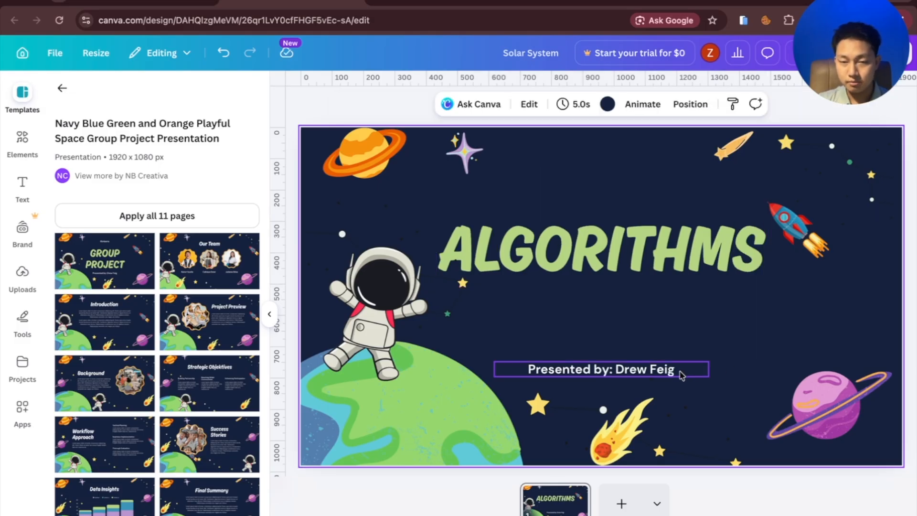
click(676, 372)
click(677, 370)
key(BackSpace)
key(BackSpace)
key(BackSpace)
key(BackSpace)
key(BackSpace)
key(BackSpace)
key(BackSpace)
key(BackSpace)
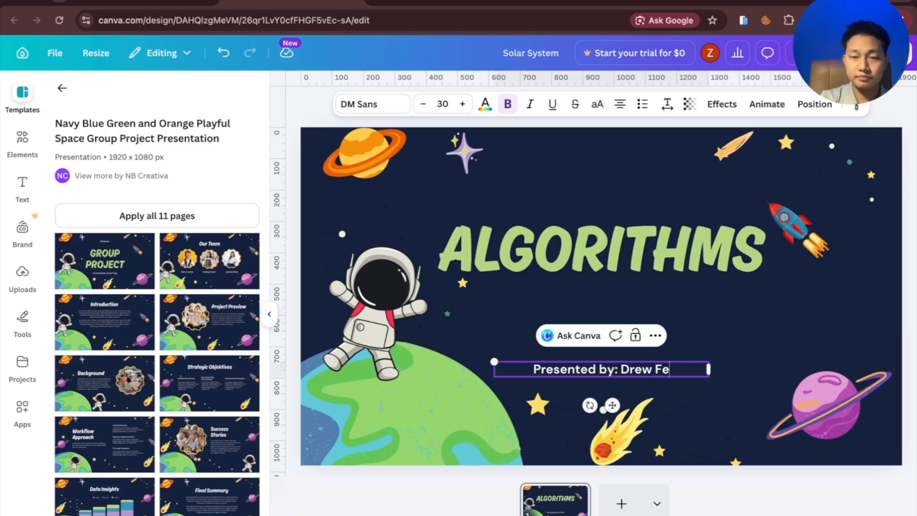
key(BackSpace)
text(Mg Mg)
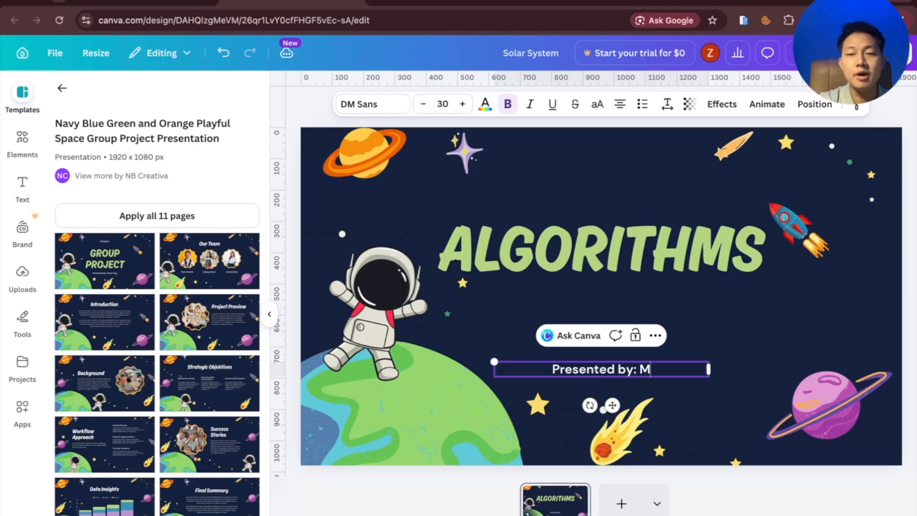
- Move the ALGORITHMS title slightly down on the cover, keeping it horizontally centred
click(797, 328)
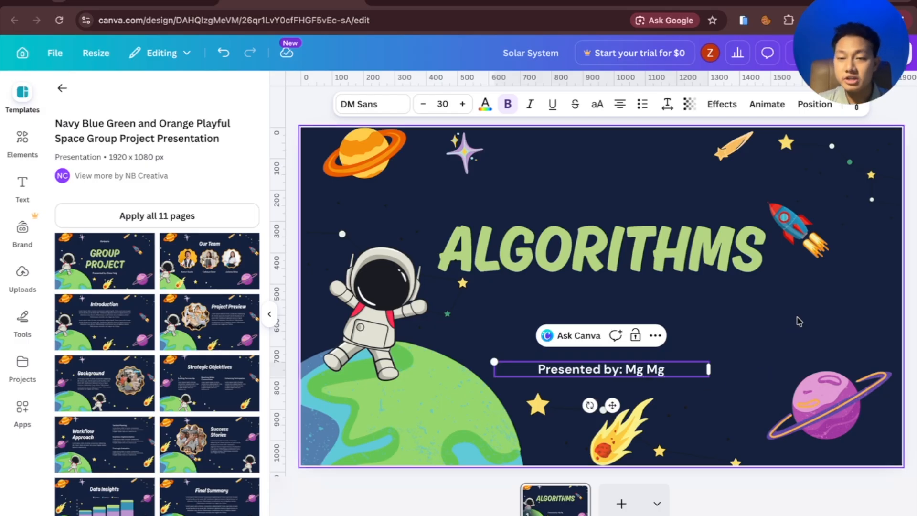
click(659, 253)
drag(659, 252, 604, 264)
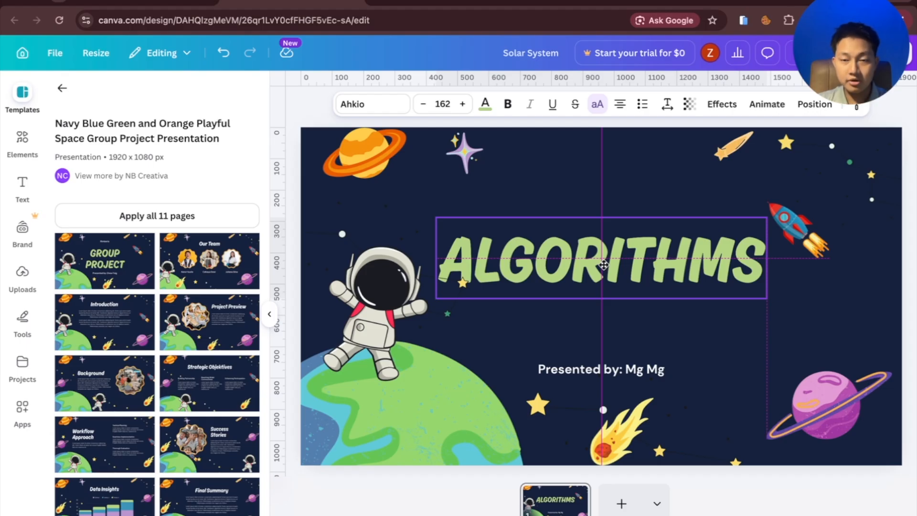
drag(604, 264, 604, 265)
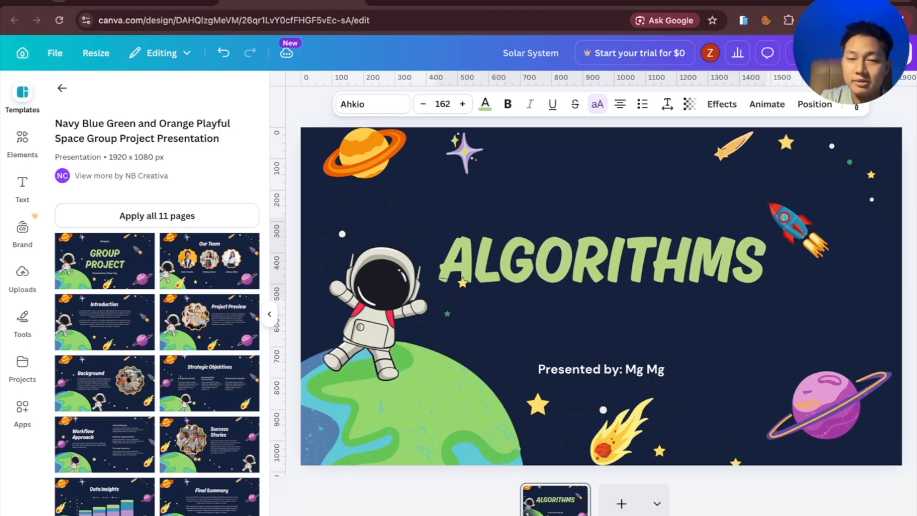
click(657, 254)
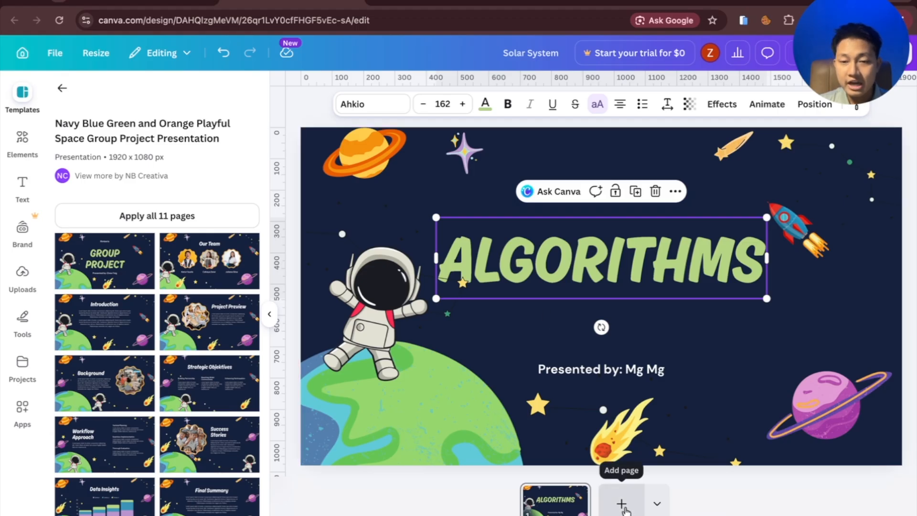
- Add the template's Our Team page after the cover and replace the first team member's name with "df"
drag(187, 262, 631, 512)
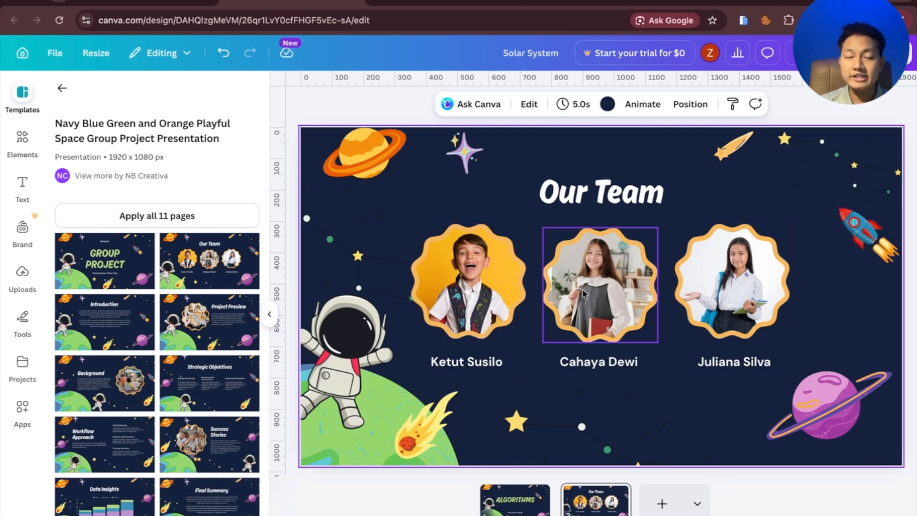
click(473, 366)
click(471, 366)
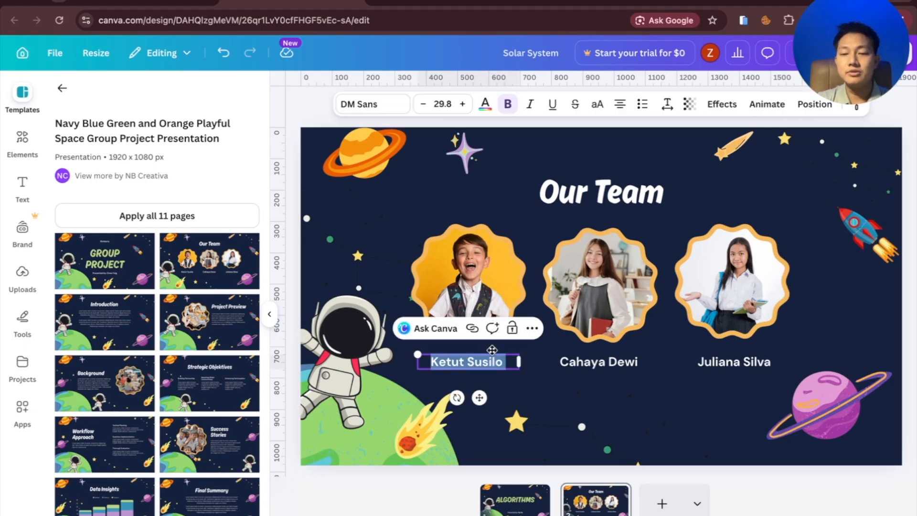
text(df)
- Try larger and smaller font sizes on the first team member's name, and deselect it
click(464, 104)
click(463, 104)
click(464, 104)
click(442, 105)
click(425, 106)
click(425, 106)
click(425, 106)
click(425, 106)
click(425, 106)
click(701, 435)
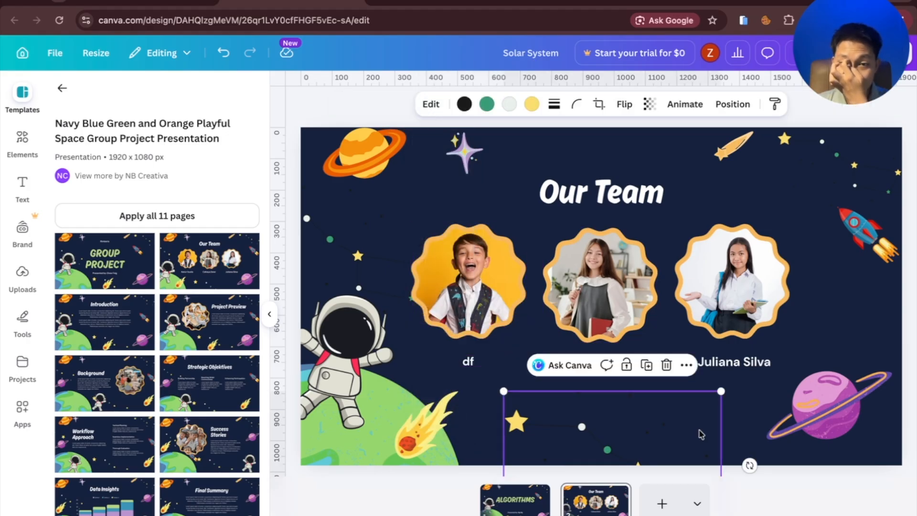
click(839, 300)
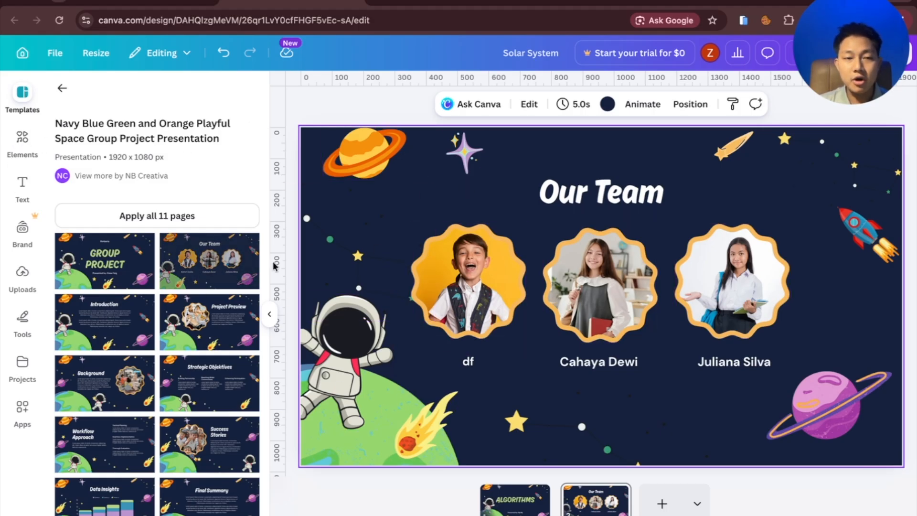
- Add two more pages using the template's Project Preview and Strategic Objektives layouts
click(664, 505)
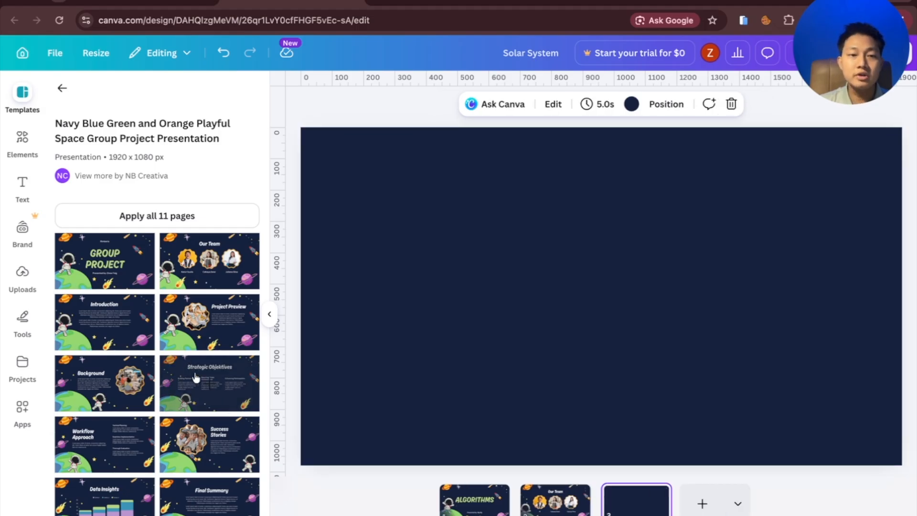
click(193, 324)
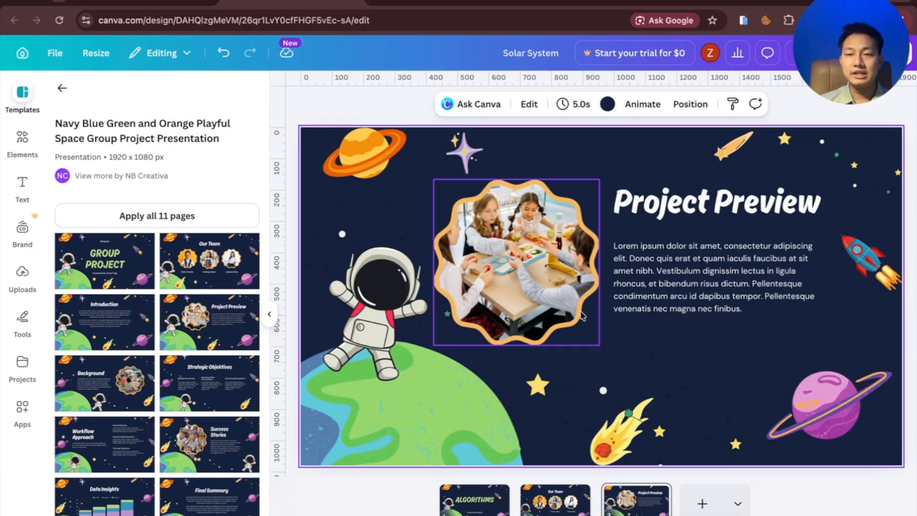
click(701, 506)
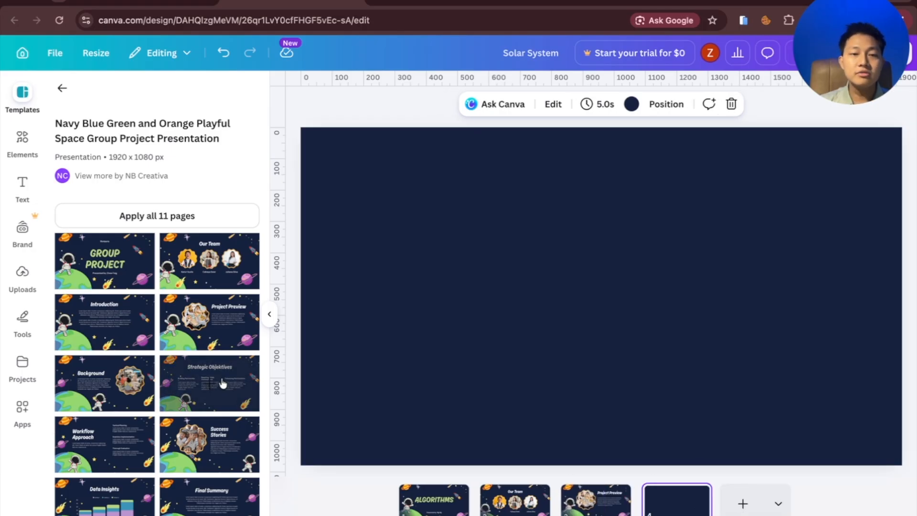
click(197, 388)
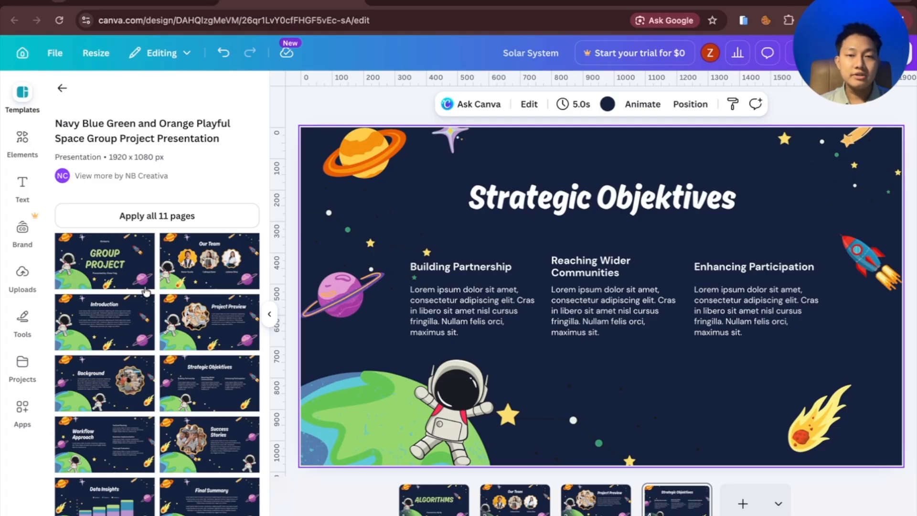
- Search the photo elements for "dog"
click(30, 140)
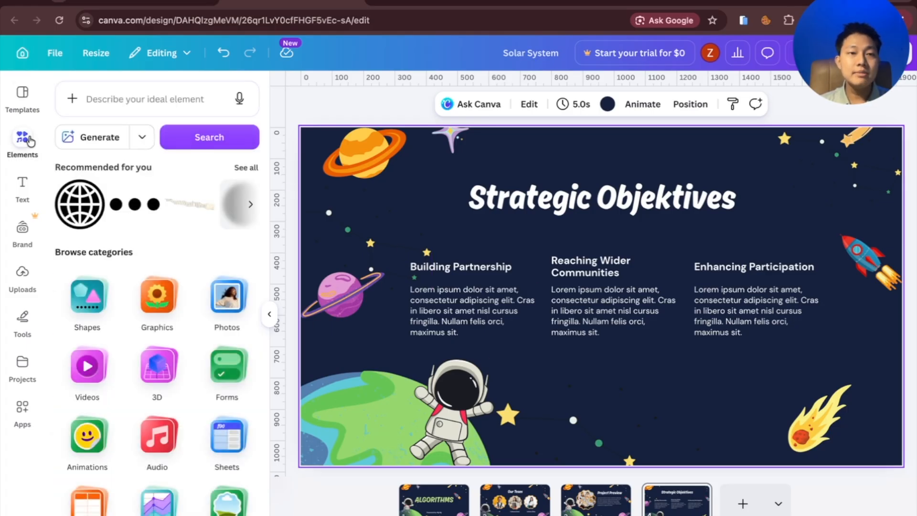
scroll(190, 282, down, 1)
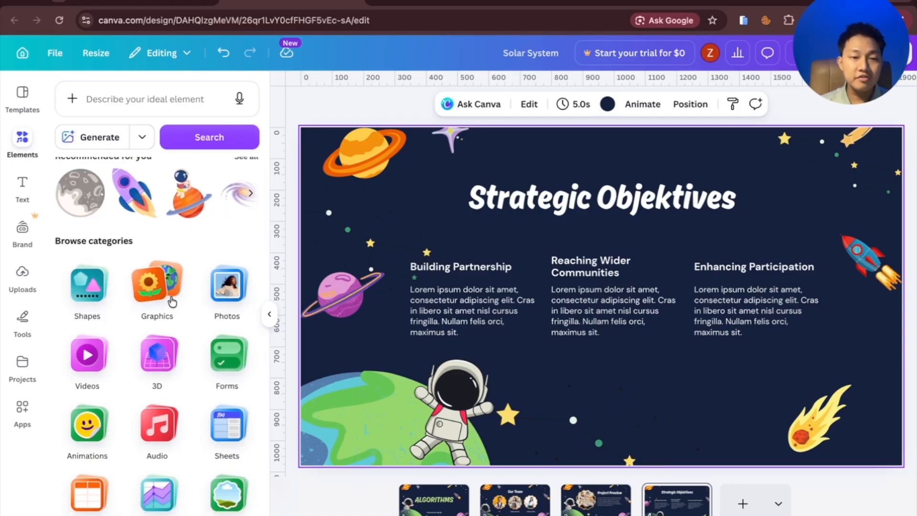
click(216, 284)
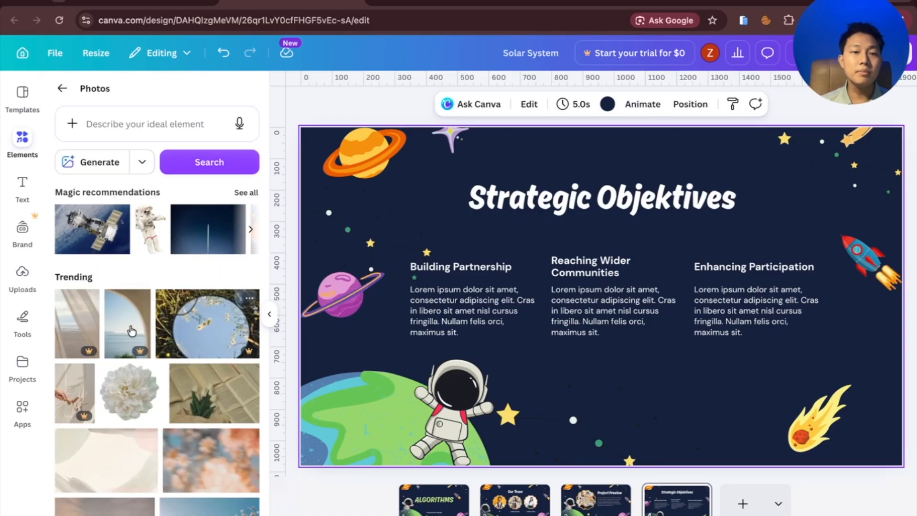
click(122, 130)
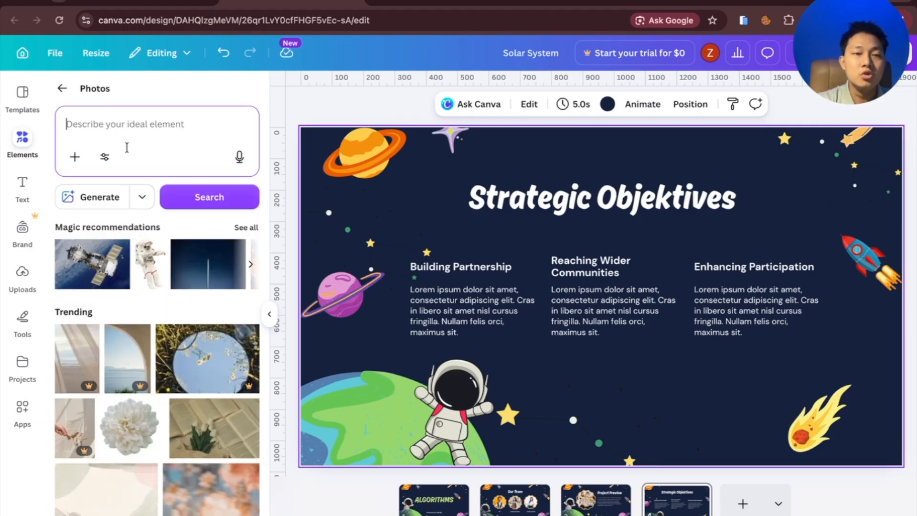
text(g)
key(BackSpace)
text(g)
key(BackSpace)
text(dog)
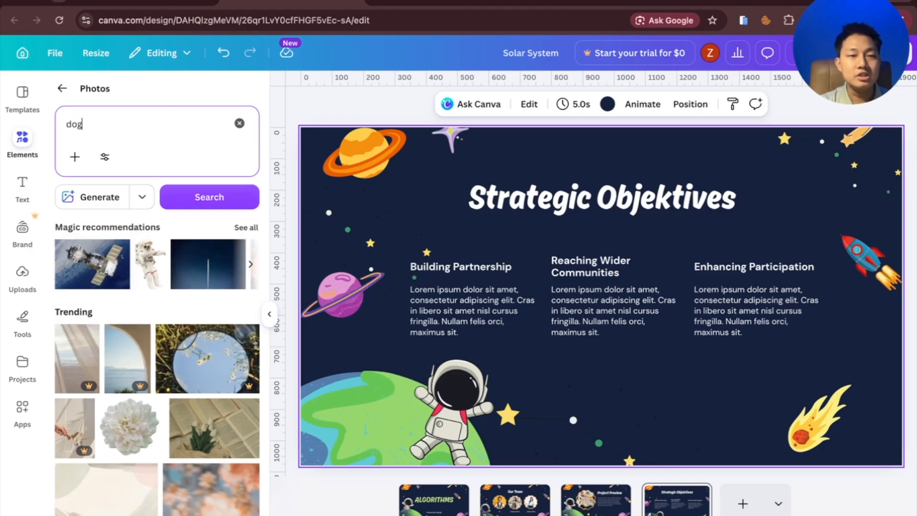
key(Return)
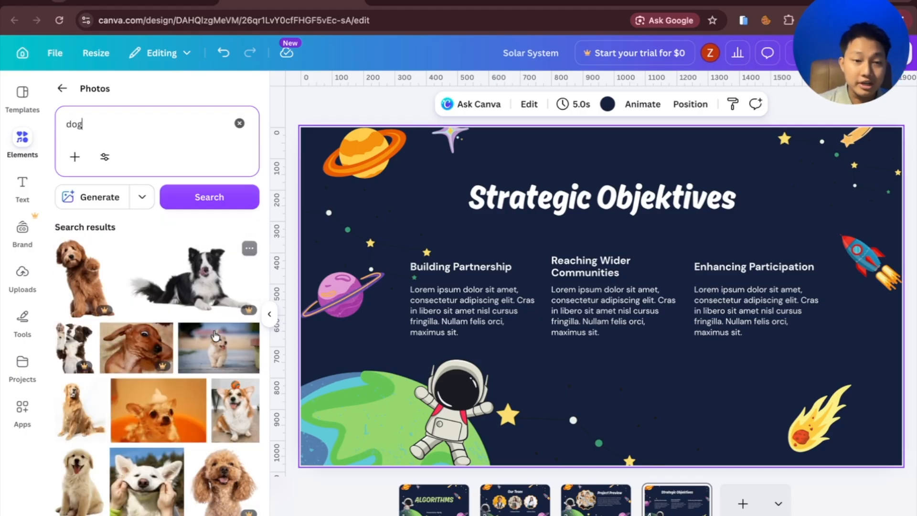
- Replace the framed picture on the Project Preview page with the photo of the walking cream puppy
scroll(227, 402, down, 1)
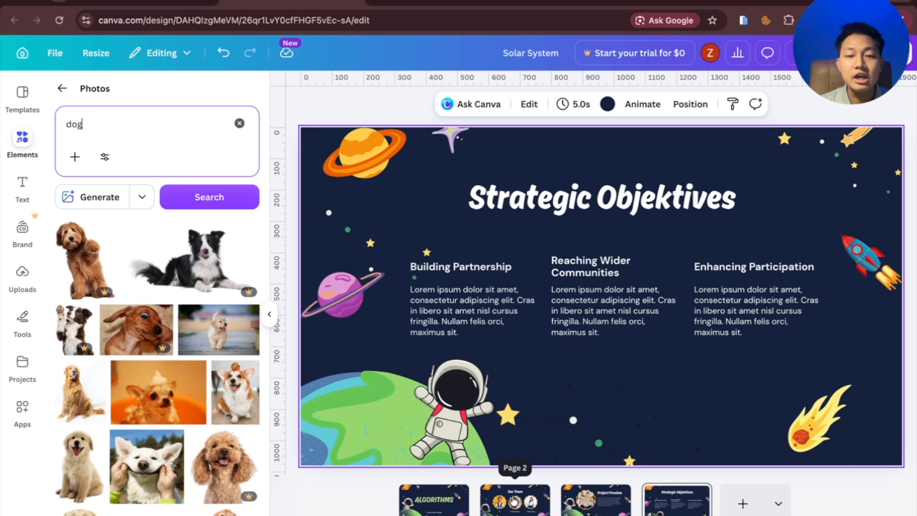
click(579, 506)
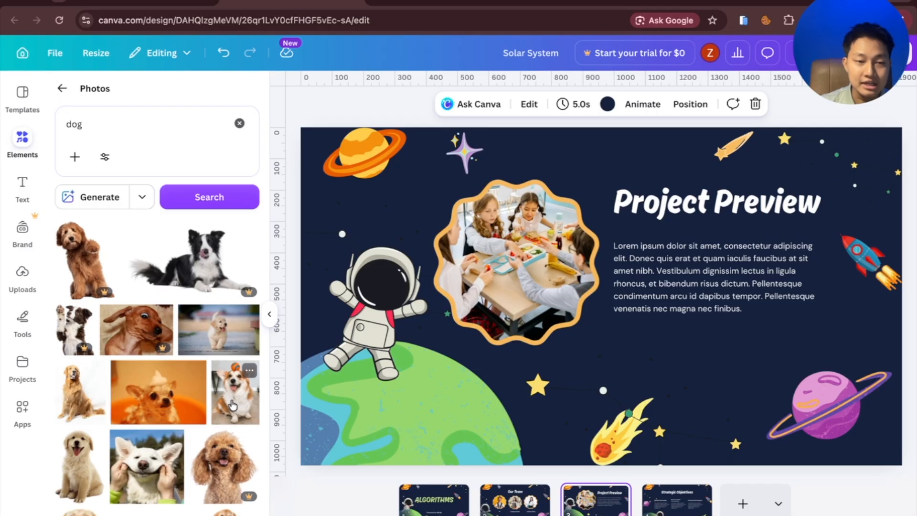
mouse_move(219, 344)
mouse_down()
mouse_move(366, 328)
mouse_move(525, 262)
mouse_move(644, 373)
mouse_move(217, 314)
mouse_move(203, 336)
mouse_up()
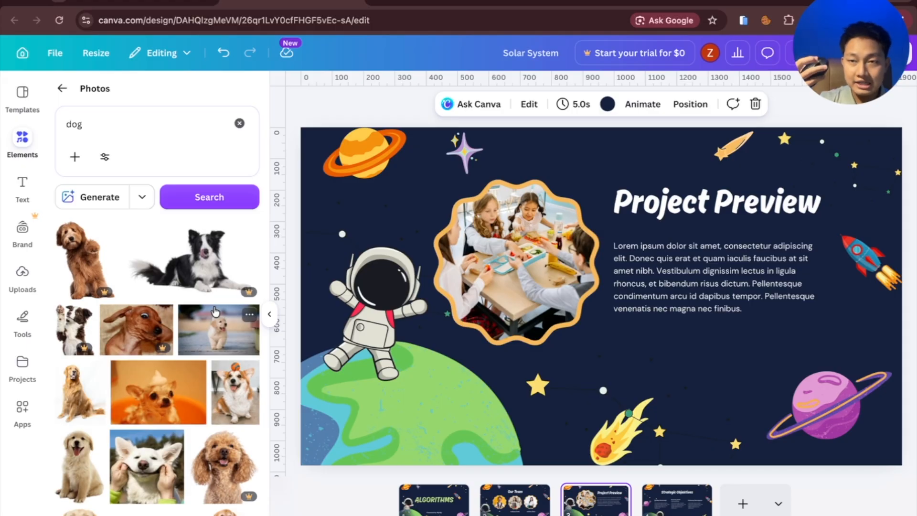
mouse_move(235, 333)
mouse_down()
mouse_move(313, 328)
mouse_move(525, 277)
mouse_move(548, 283)
mouse_move(521, 282)
mouse_up()
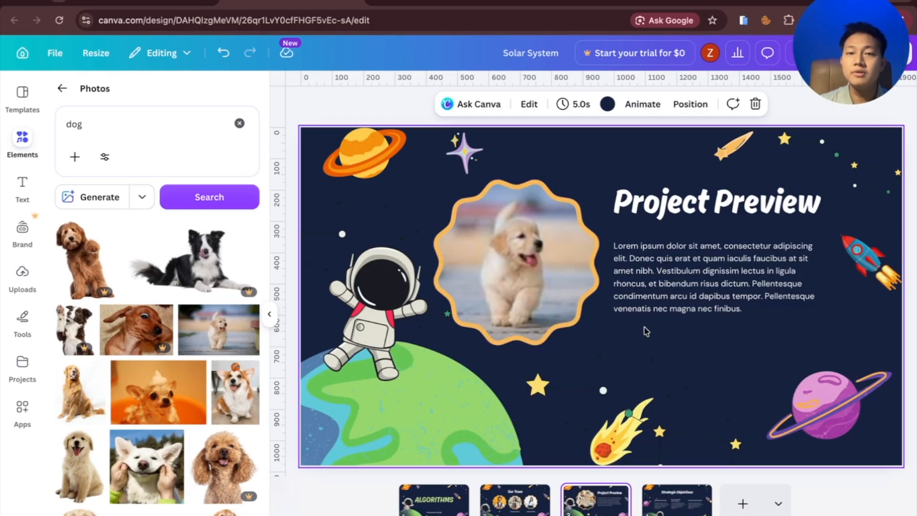
click(769, 342)
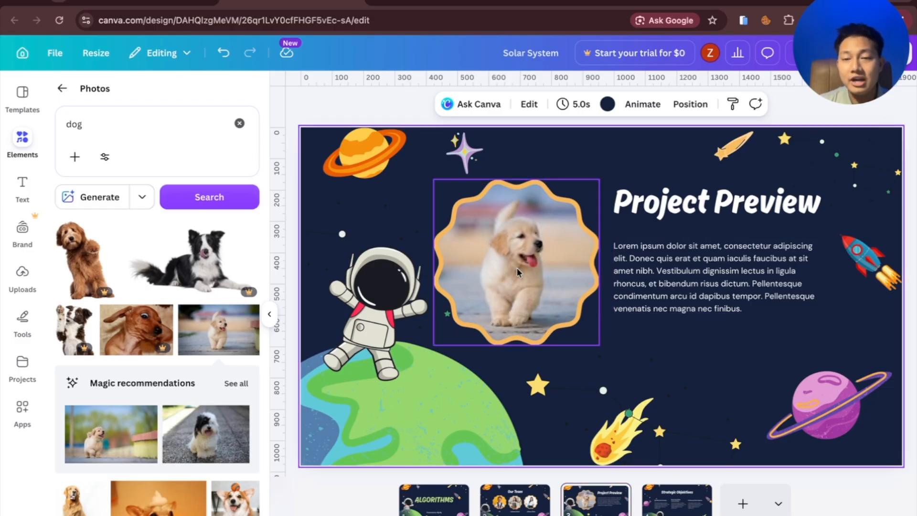
- Replace the "Project Preview" title on page 3 with "Dog", leaving the body text selected and released unedited
double_click(685, 206)
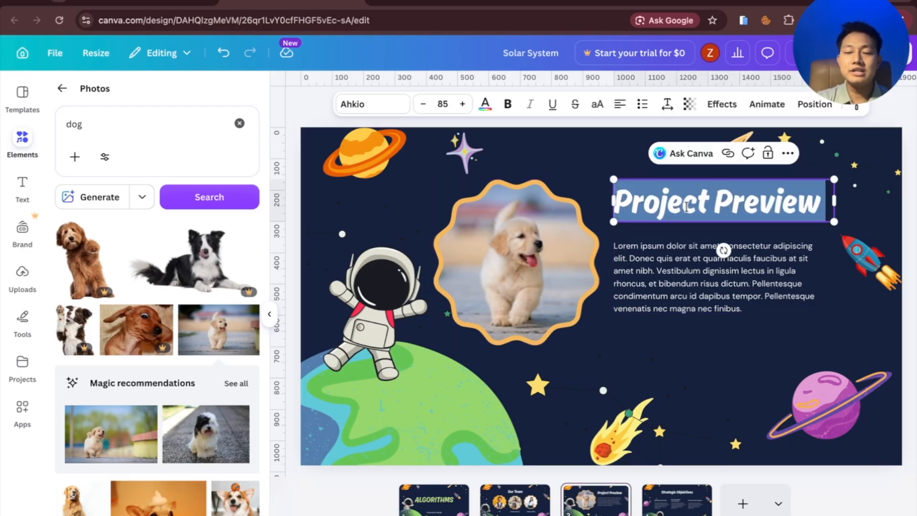
key(BackSpace)
text(Dog)
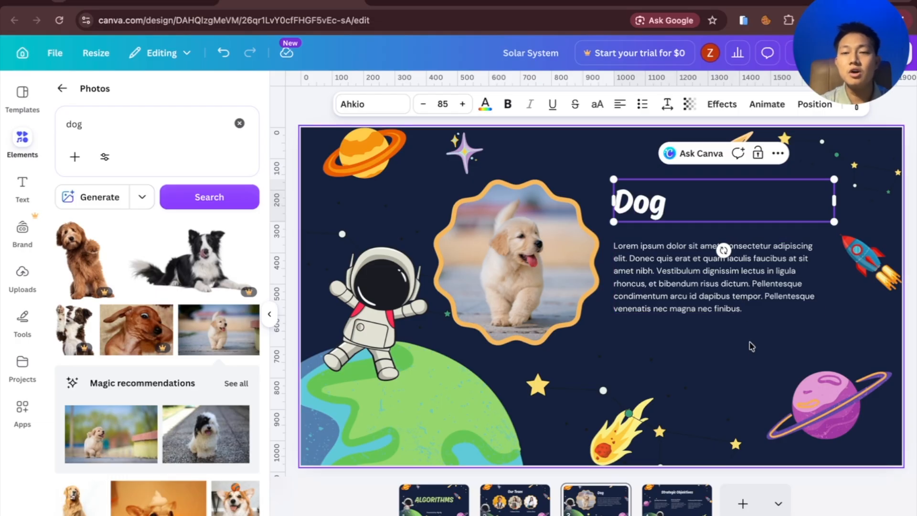
click(750, 348)
double_click(726, 298)
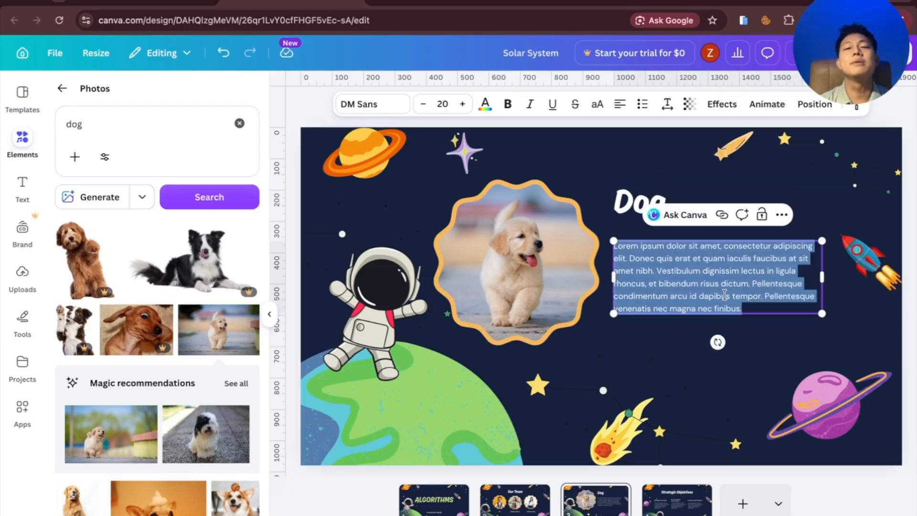
click(643, 160)
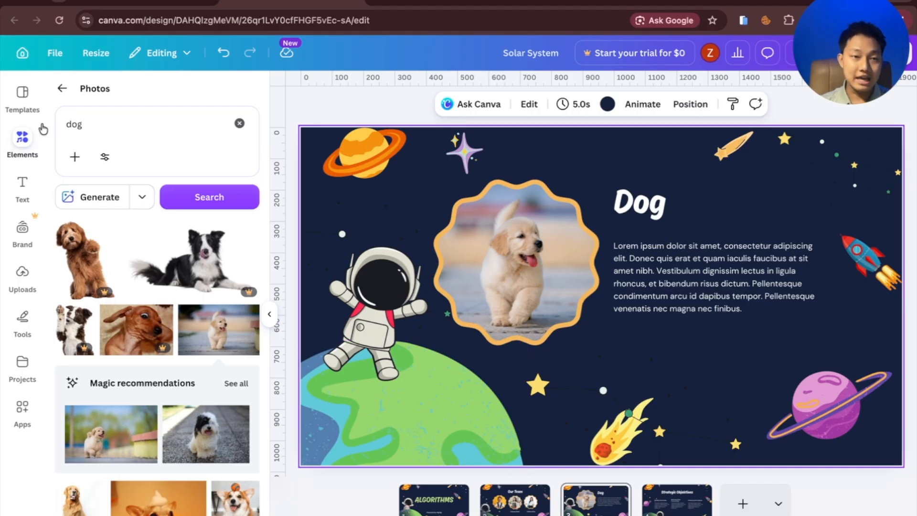
- Add the eight-petal organic shape to the Dog page and place it over the green planet, below the puppy photo
click(61, 89)
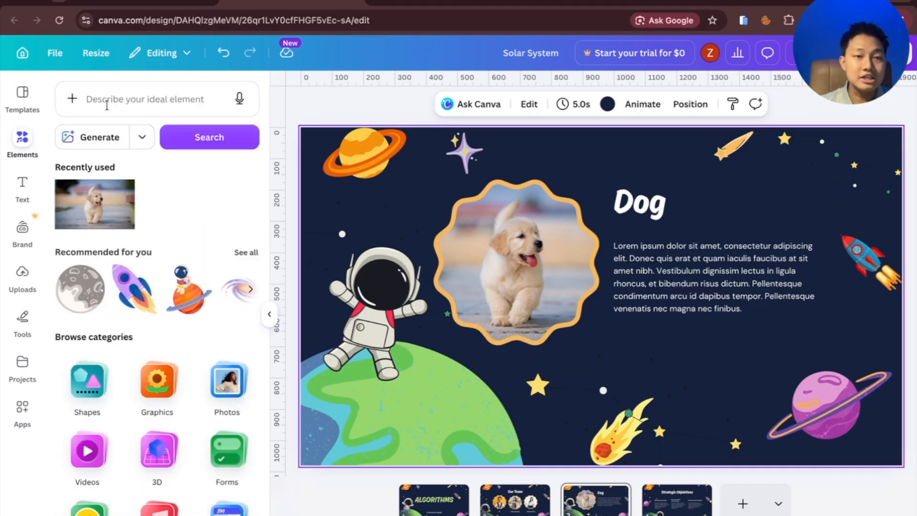
scroll(157, 282, down, 1)
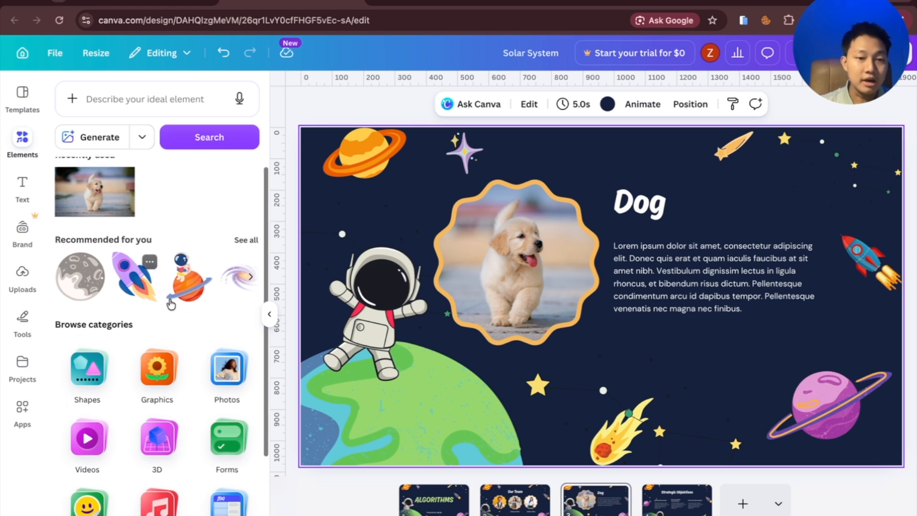
click(84, 383)
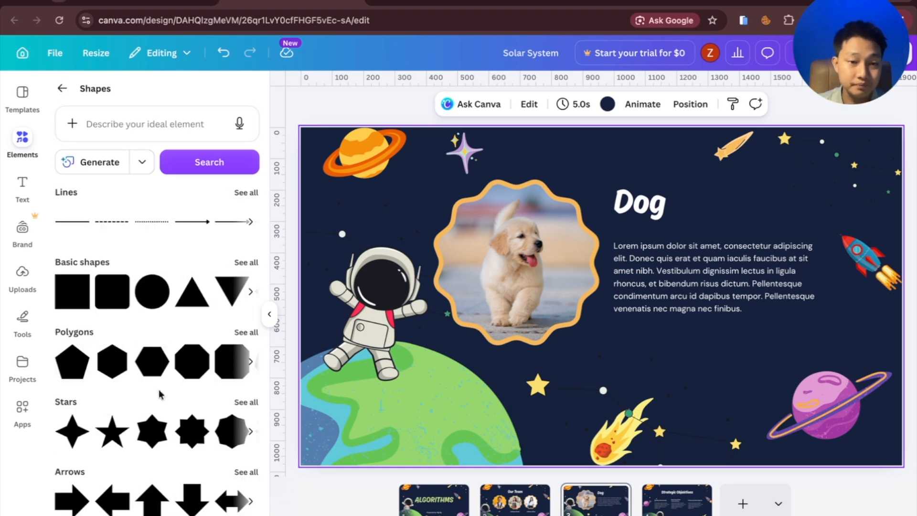
scroll(160, 394, down, 15)
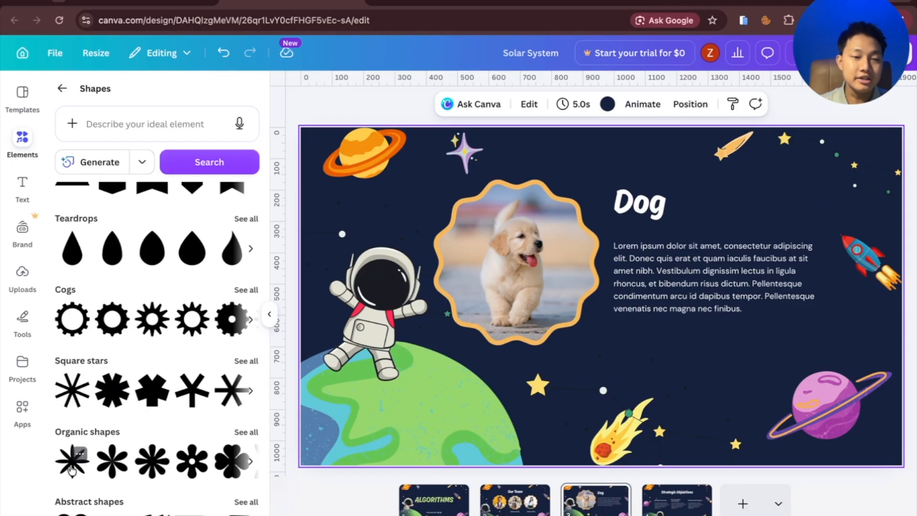
drag(71, 473, 623, 333)
click(733, 348)
drag(643, 362, 467, 406)
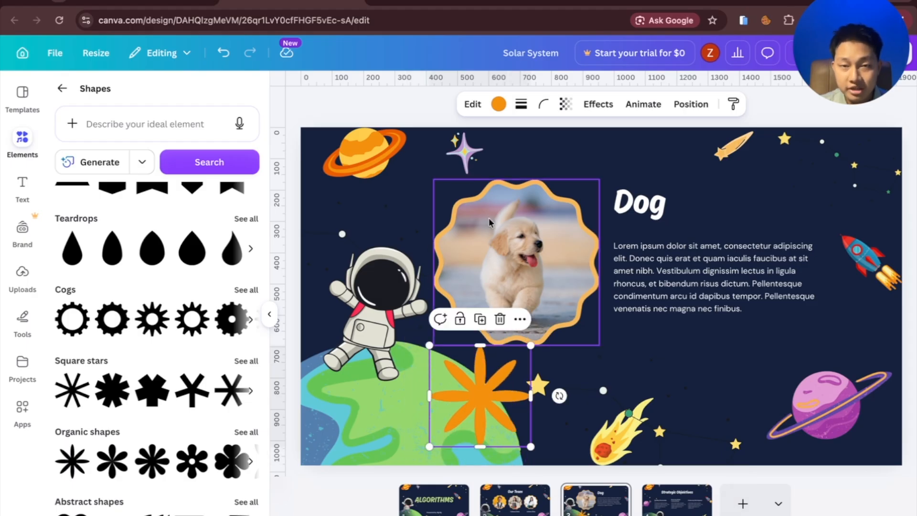
- Recolour the petal shape with the light blue from the rocket's photo colours and shift it slightly left over the planet
click(497, 104)
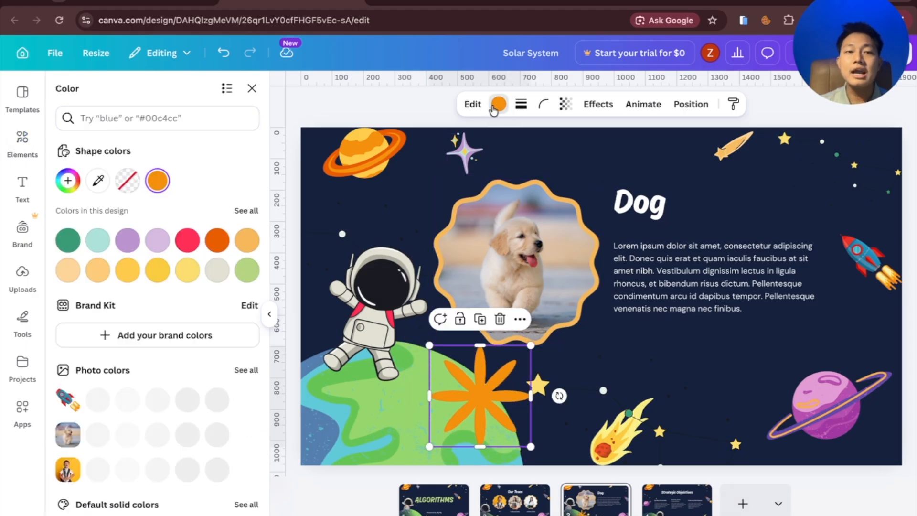
click(188, 241)
click(217, 241)
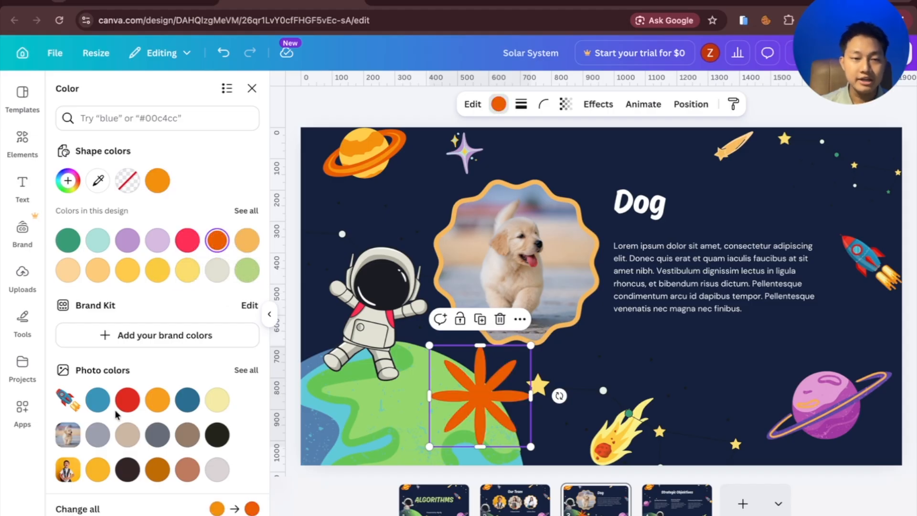
click(97, 400)
drag(486, 371, 463, 376)
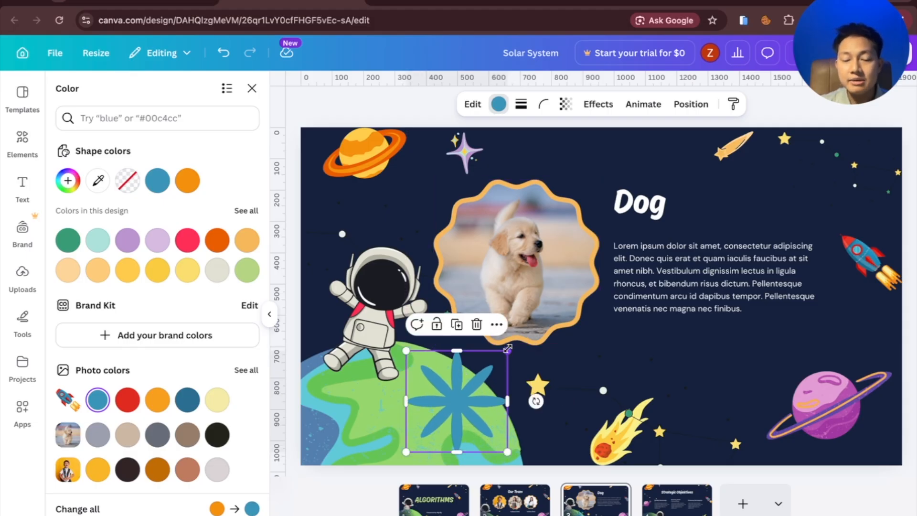
- Shrink the blue petal shape slightly and rotate it to about -5°
drag(510, 349, 485, 373)
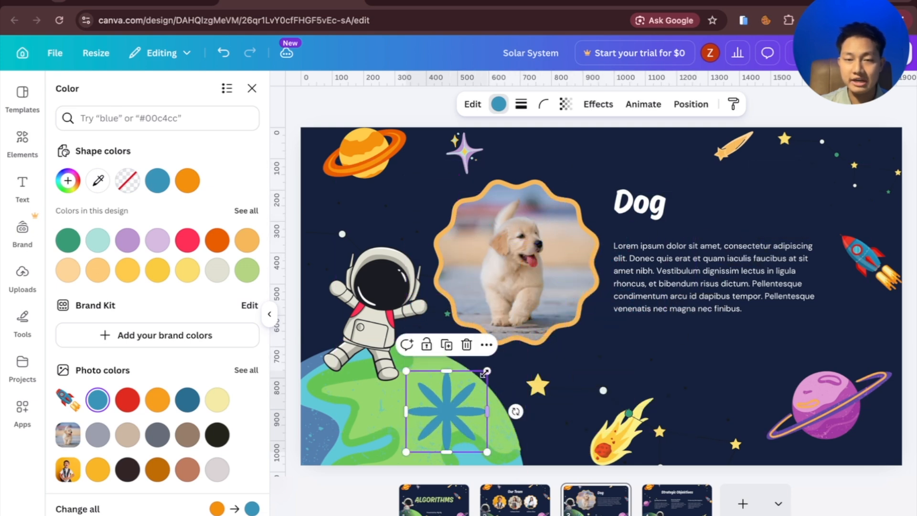
drag(514, 410, 378, 402)
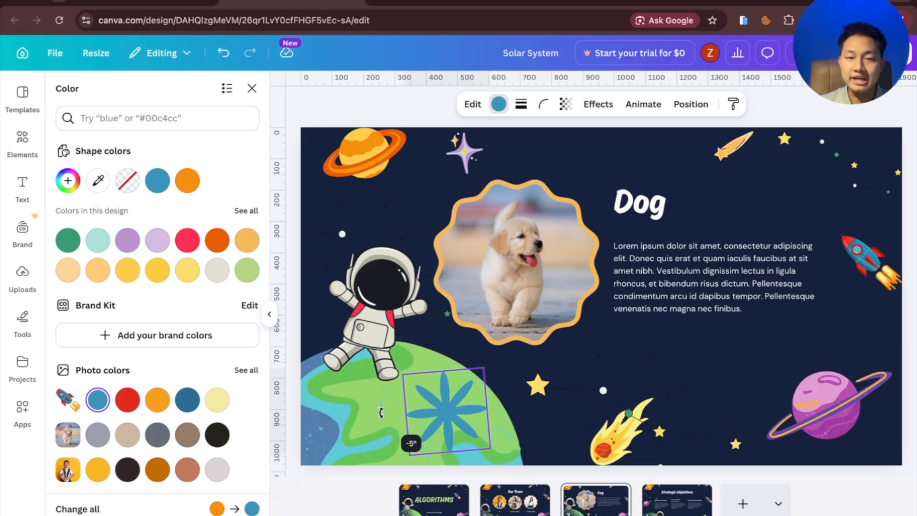
- Try the petal shape in the page's lower-right corner, partly past the page edge
drag(435, 403, 879, 468)
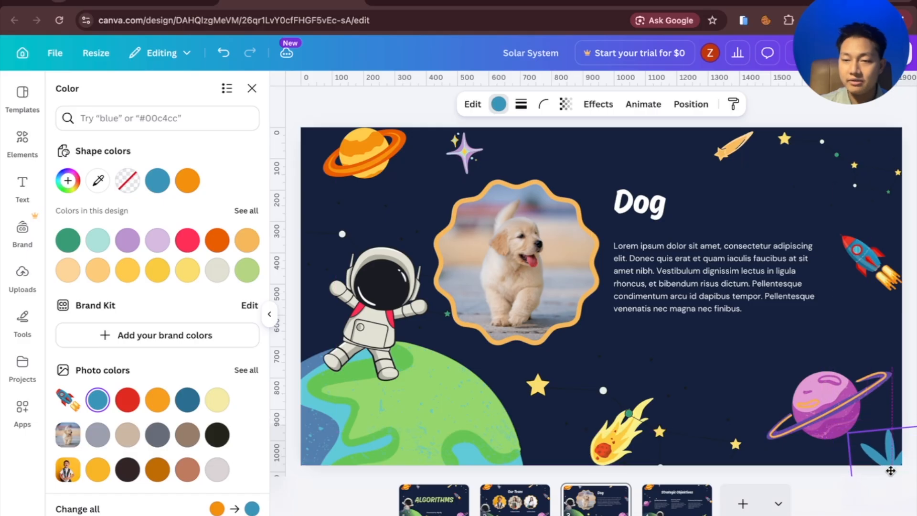
click(736, 444)
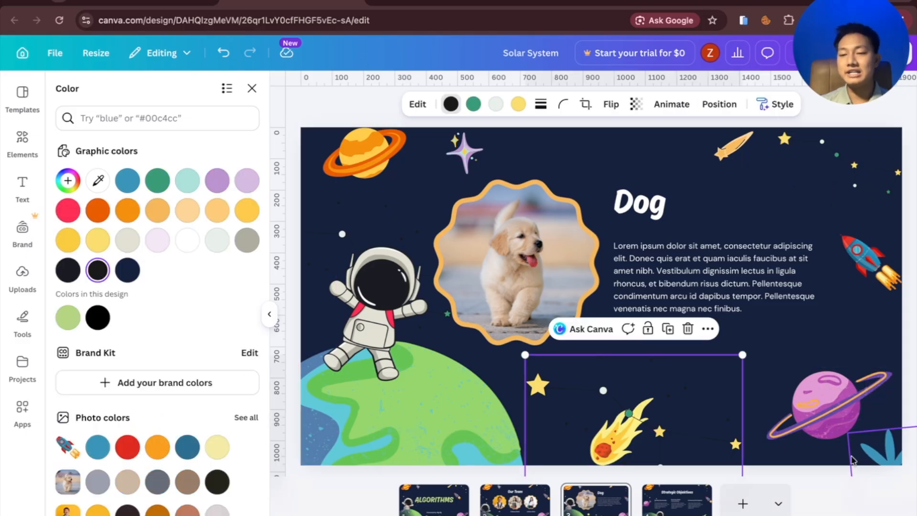
click(831, 329)
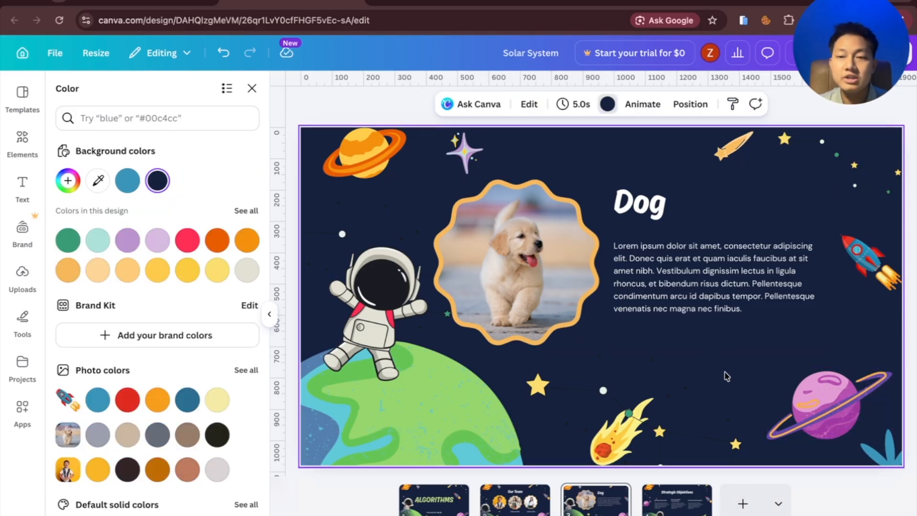
- Move the petal shape onto the lower-right edge of the puppy's wavy photo frame
drag(861, 442, 687, 285)
drag(722, 329, 572, 356)
click(704, 362)
click(794, 334)
mouse_move(583, 314)
mouse_down()
mouse_move(579, 284)
mouse_move(580, 345)
mouse_move(583, 325)
mouse_up()
click(691, 329)
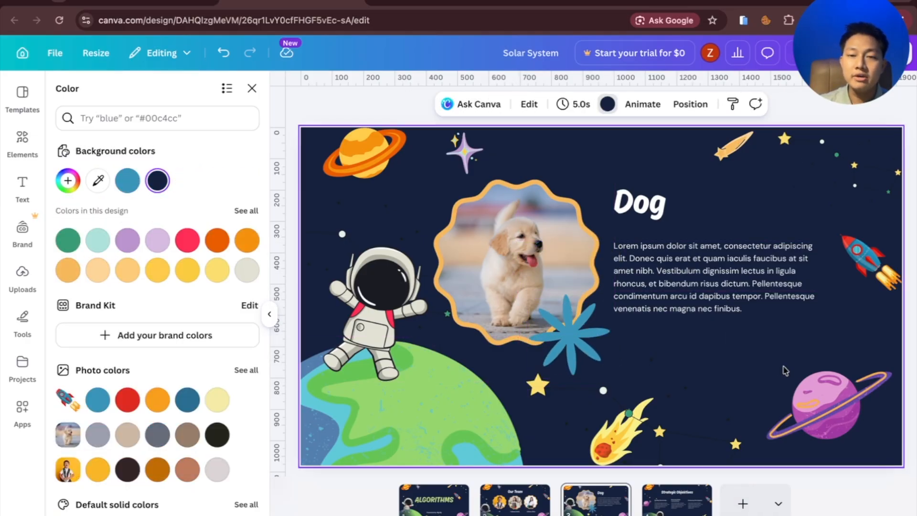
- Send the petal shape to the back, behind the puppy photo
click(576, 336)
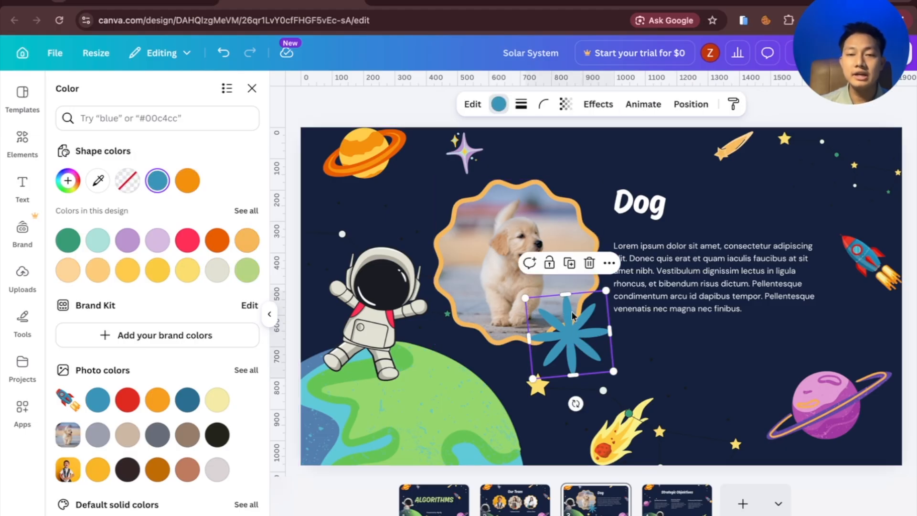
right_click(592, 350)
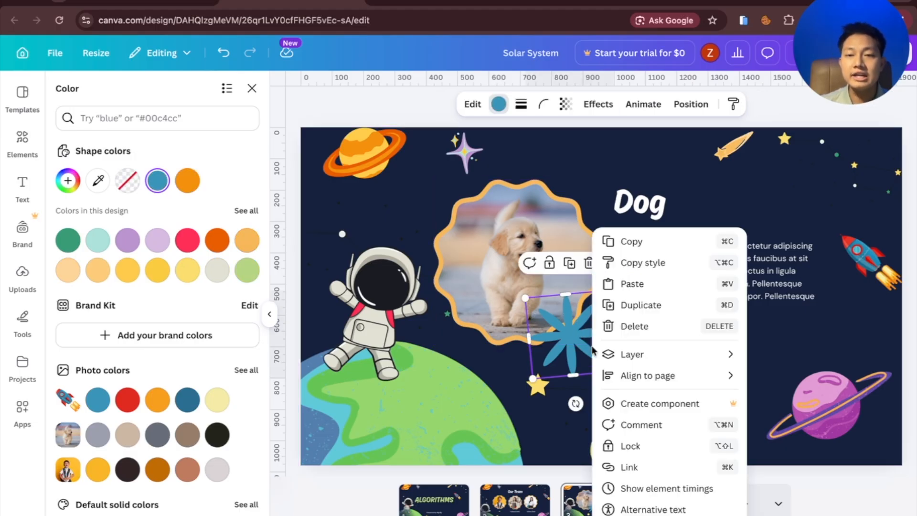
mouse_move(645, 354)
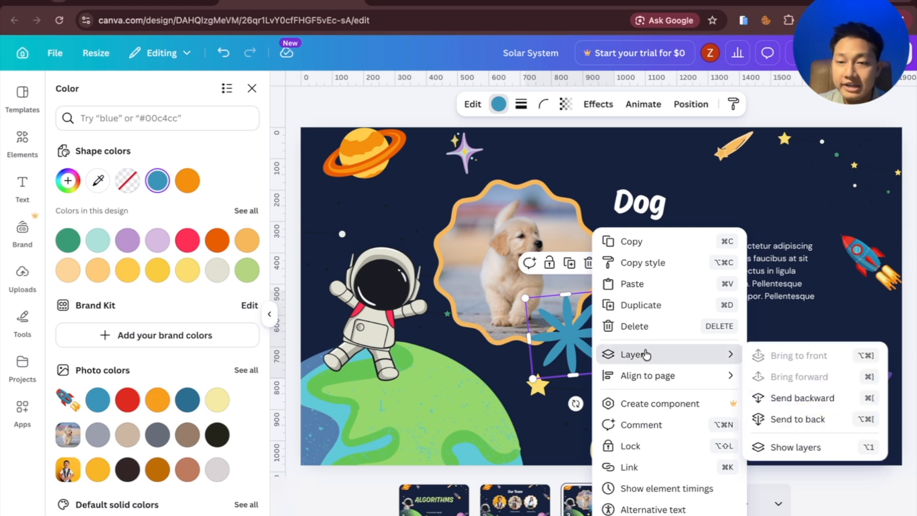
click(796, 419)
click(781, 205)
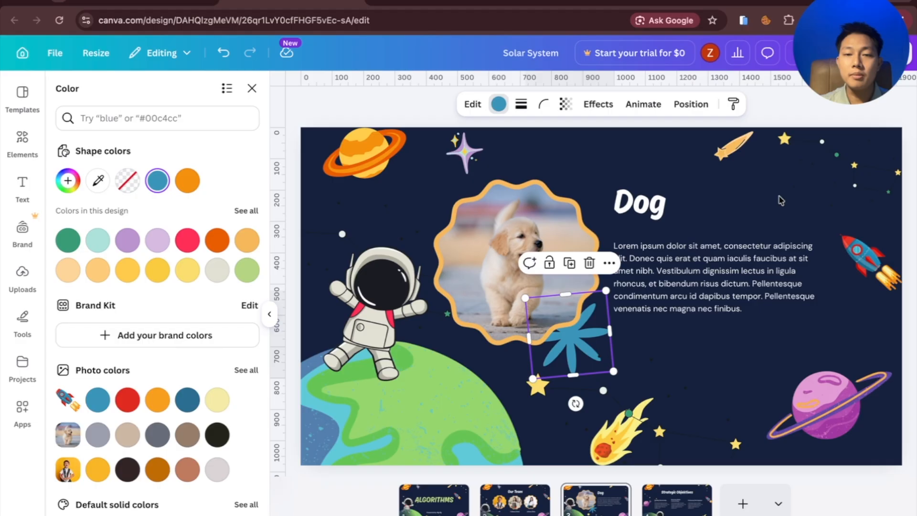
- Nudge the puppy photo slightly right and shift the petal shape up and left, further behind the photo frame
click(670, 354)
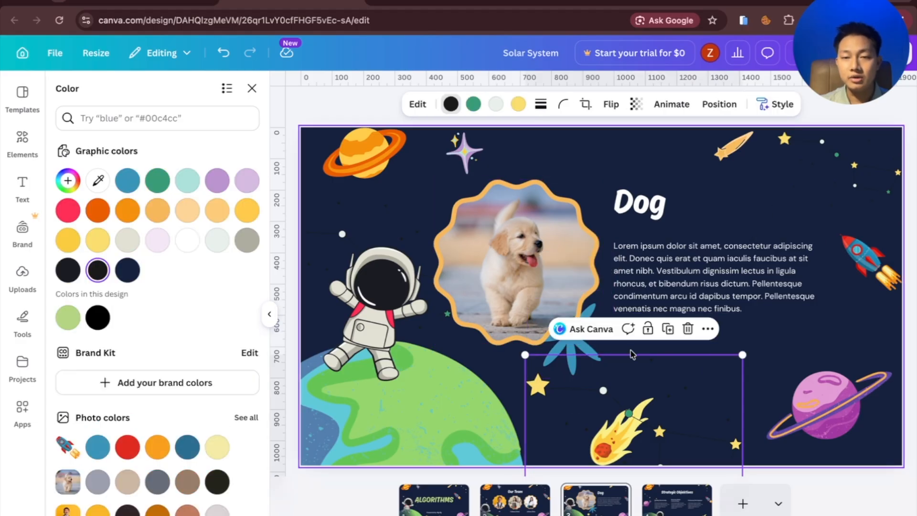
click(609, 160)
mouse_move(542, 285)
mouse_down()
mouse_move(544, 274)
mouse_move(543, 281)
mouse_up()
click(596, 358)
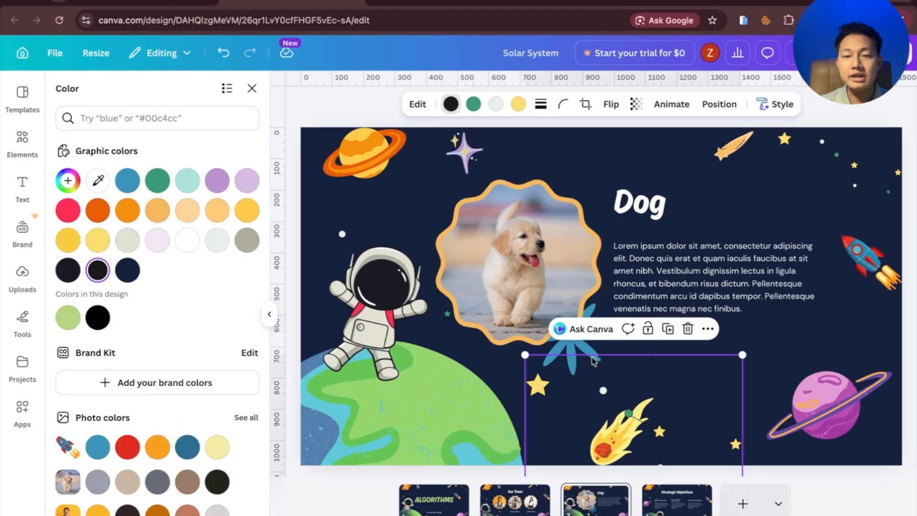
drag(582, 344, 576, 325)
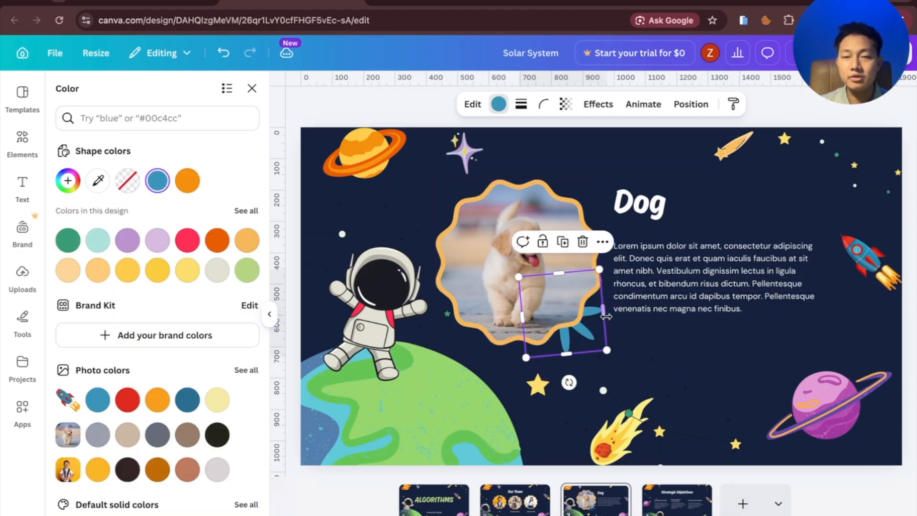
- Bring the petal shape to the front and move it left over the bottom of the puppy photo
right_click(574, 311)
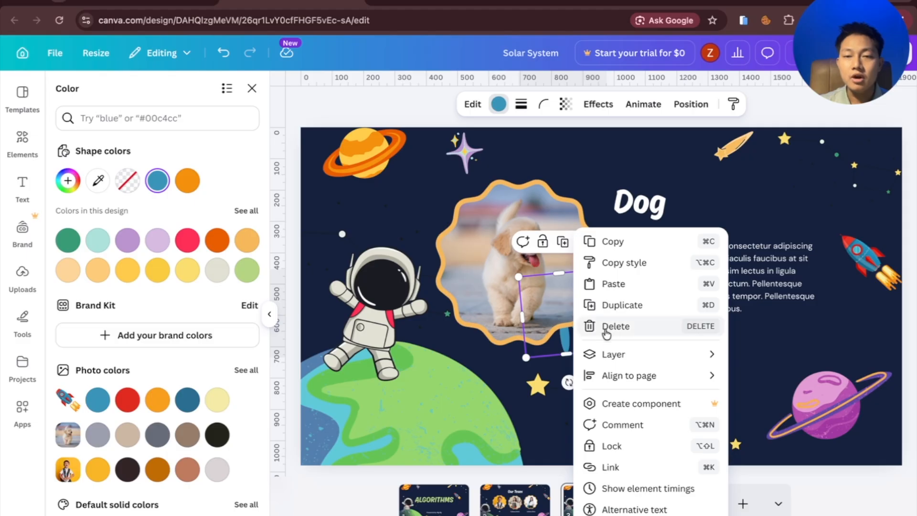
mouse_move(638, 359)
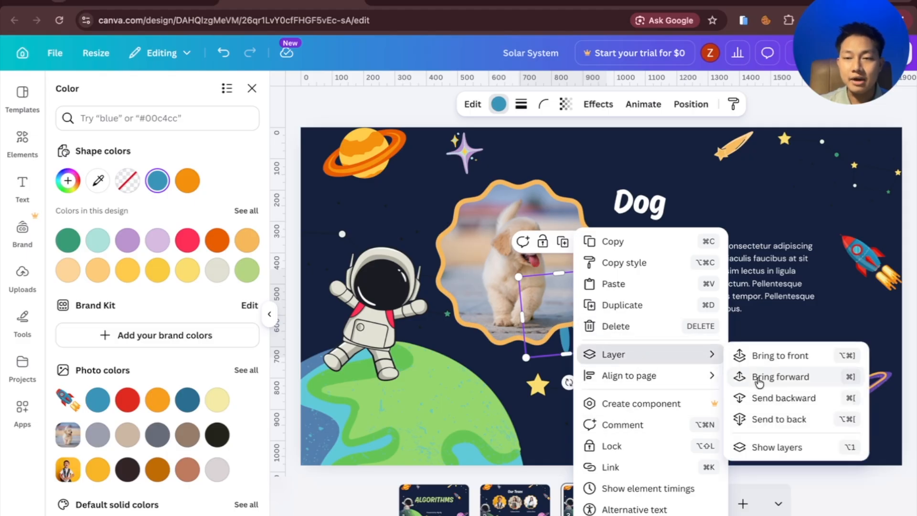
click(769, 363)
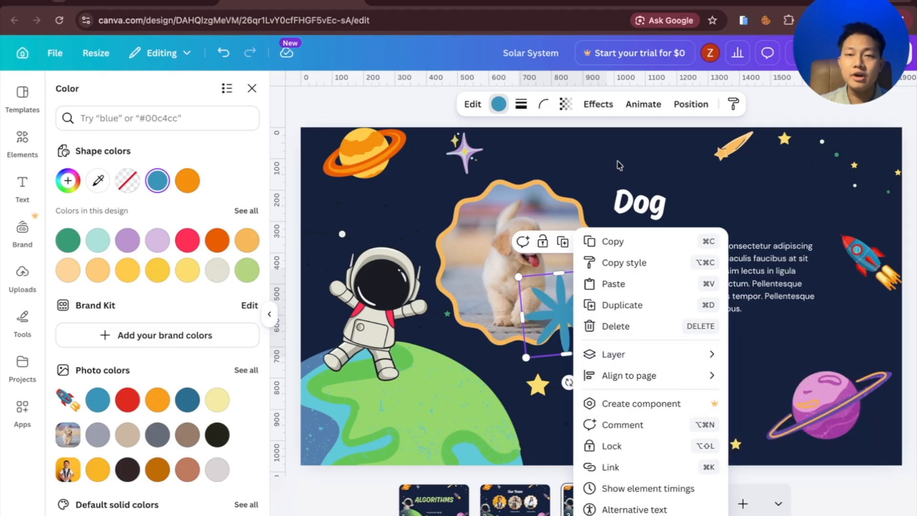
click(619, 164)
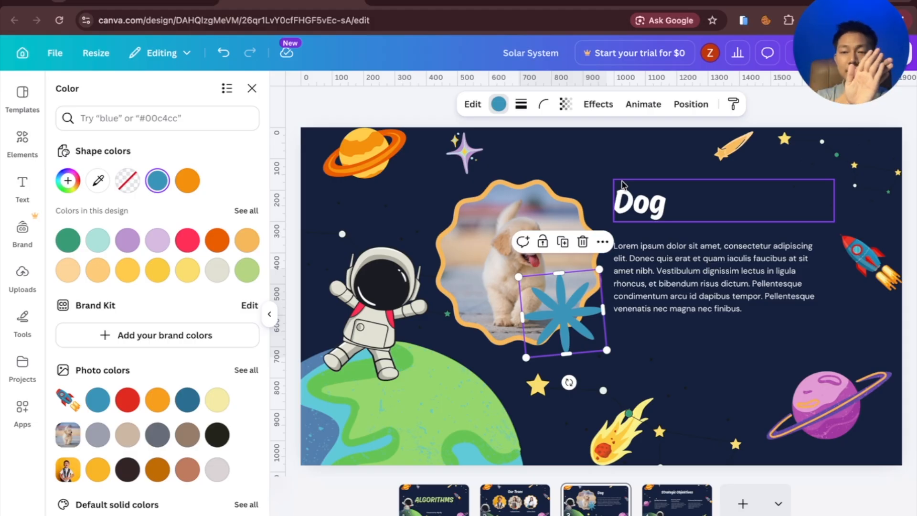
drag(575, 318, 548, 327)
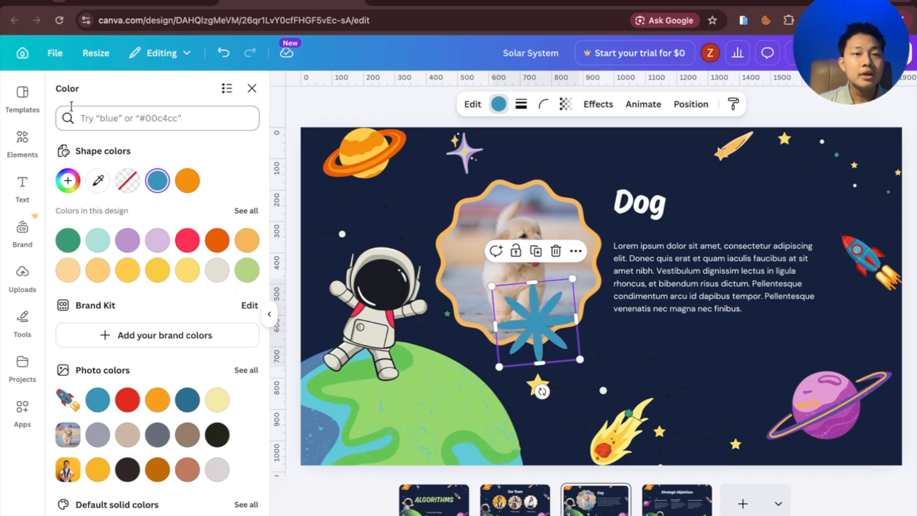
- Leave the shape colours and the Shapes library and open the Frames category of elements
click(252, 88)
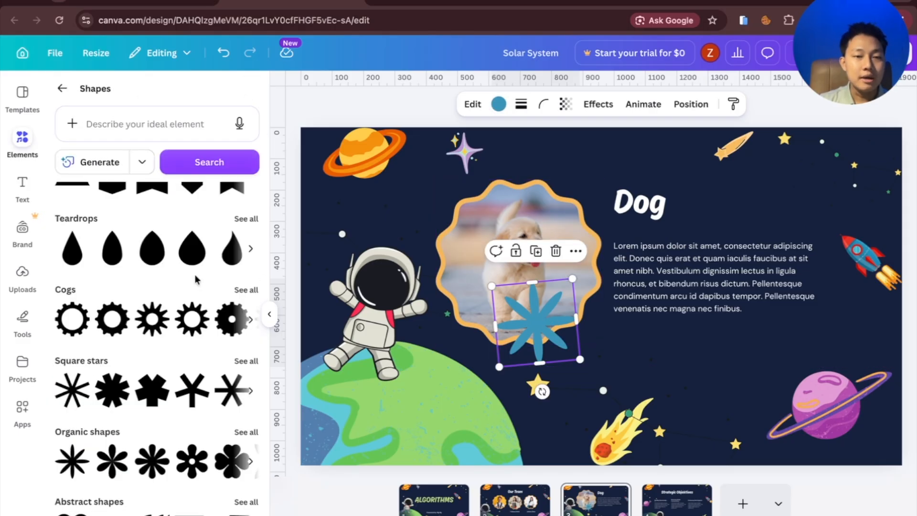
scroll(196, 280, up, 10)
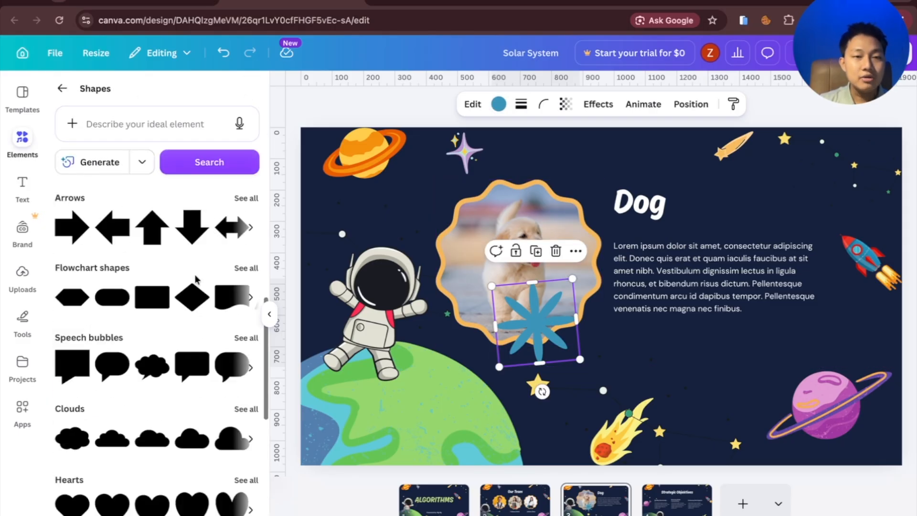
click(63, 90)
scroll(173, 347, down, 3)
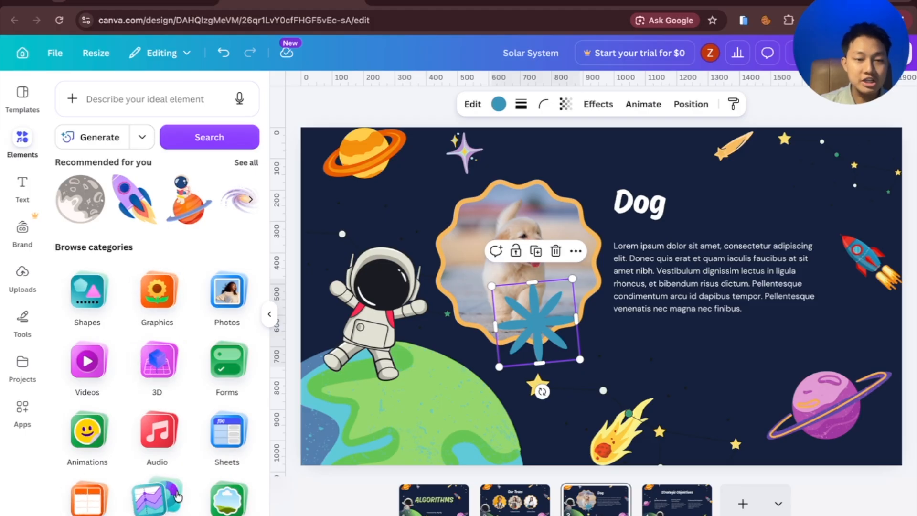
scroll(221, 487, down, 1)
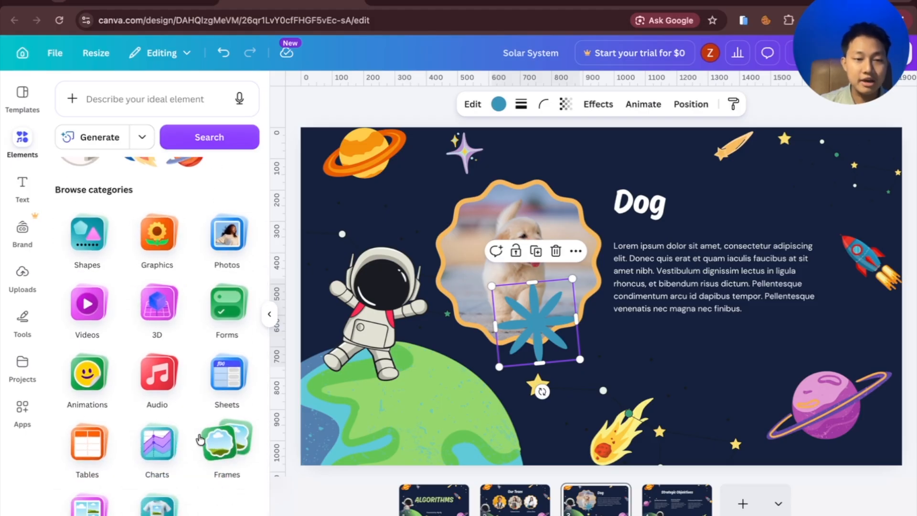
click(229, 450)
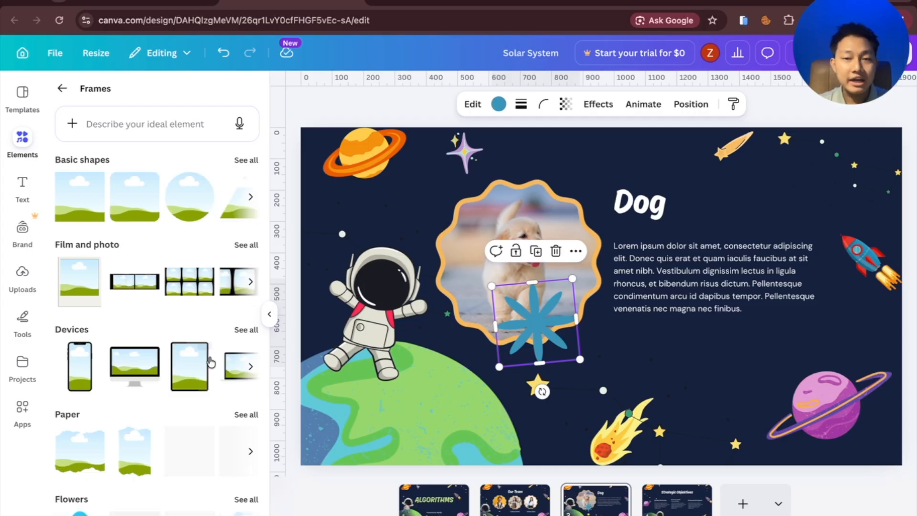
- Delete all three columns of headings and body text below the title on the Strategic Objektives page
click(689, 510)
click(443, 299)
key(Delete)
click(412, 266)
key(Delete)
click(587, 273)
key(Delete)
click(592, 310)
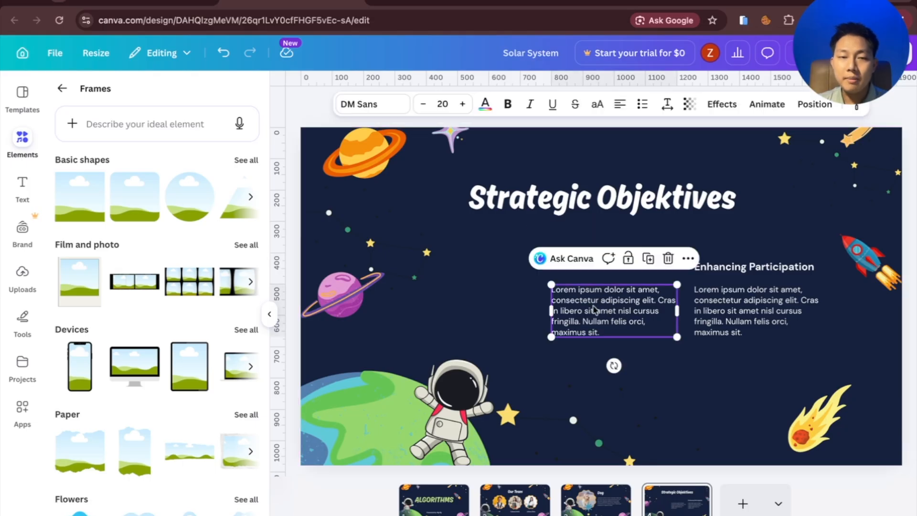
key(Delete)
click(738, 305)
key(Delete)
click(738, 268)
key(Delete)
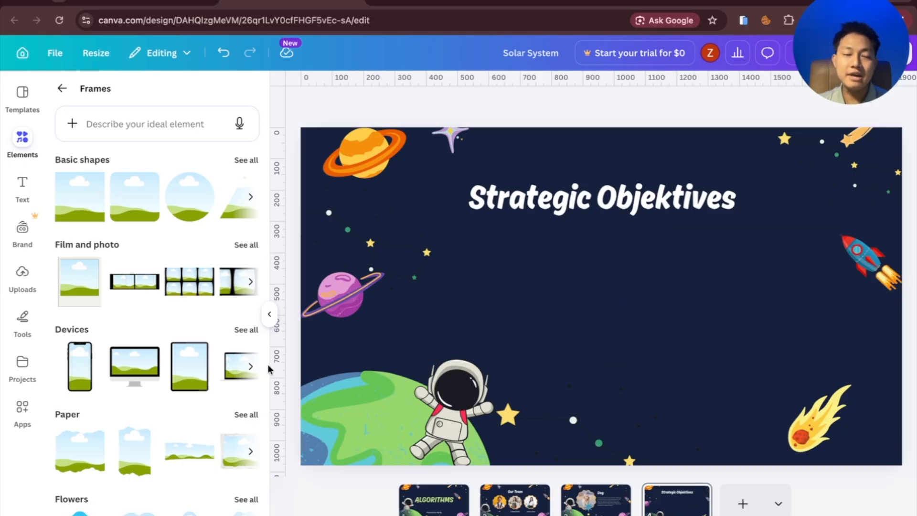
- Add the phone device frame below the title, shrink it and shift it slightly left above the astronaut
drag(85, 372, 525, 256)
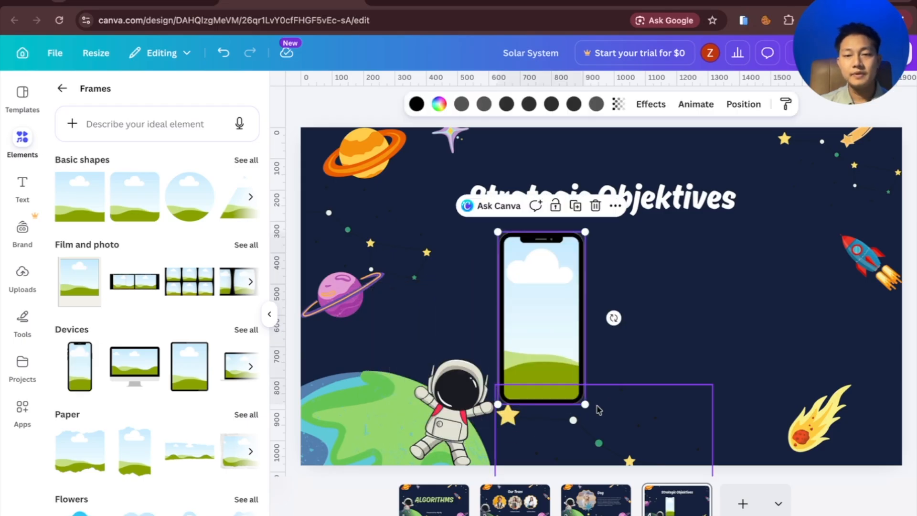
drag(583, 394, 568, 371)
drag(519, 306, 494, 300)
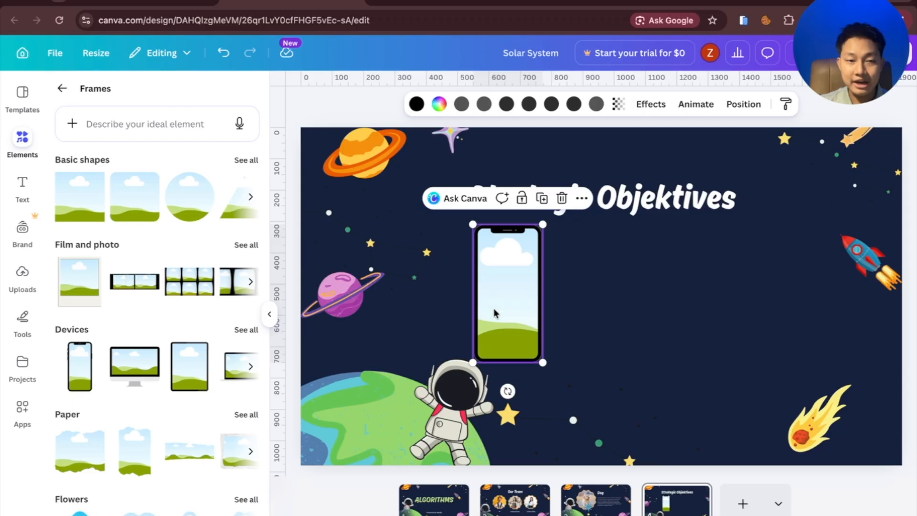
- Add the desktop monitor frame beside the phone frame, then deselect it
drag(139, 370, 607, 247)
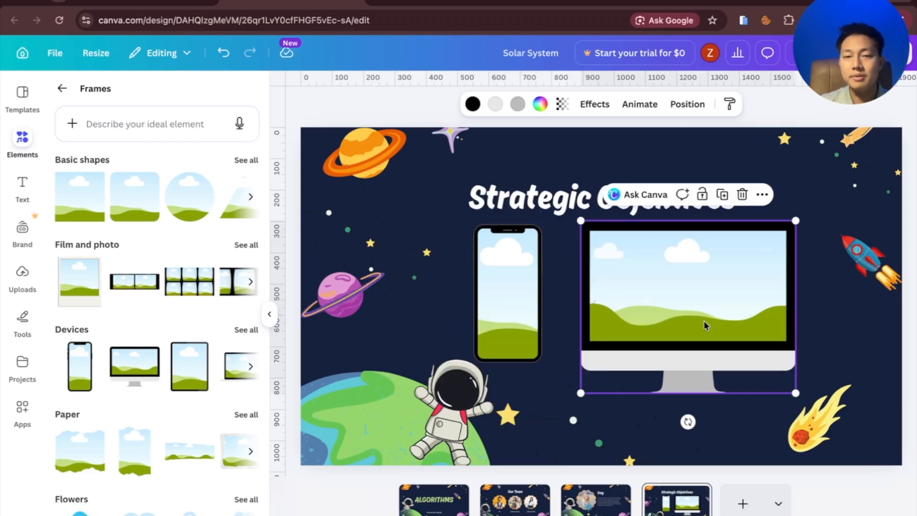
click(805, 198)
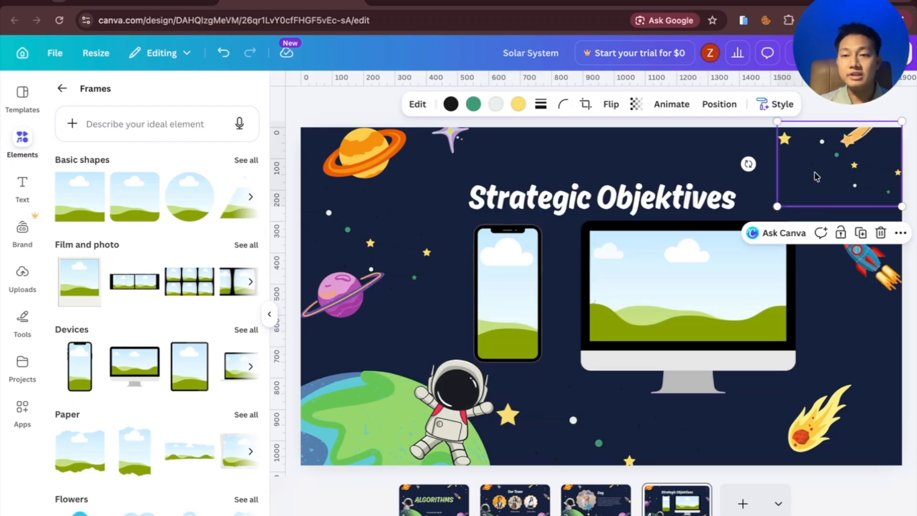
click(892, 334)
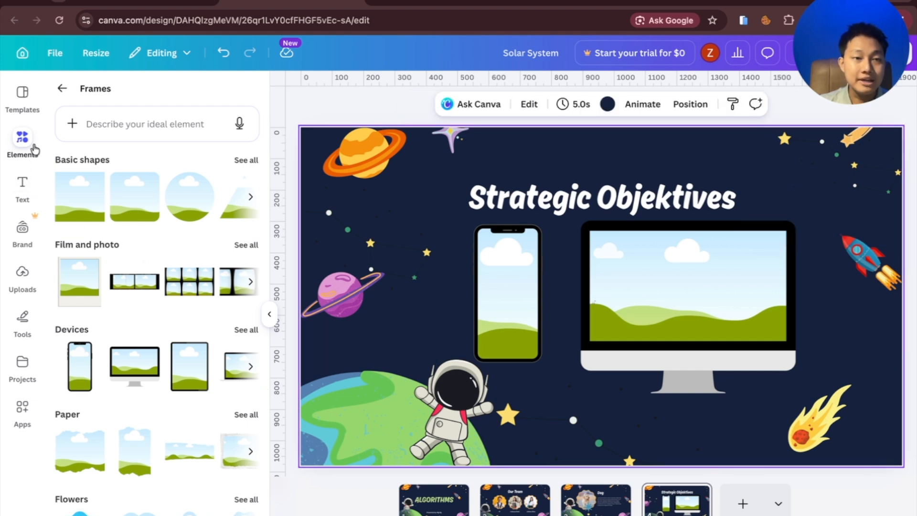
- Open the Photos category of elements and search it for "planent"
click(58, 91)
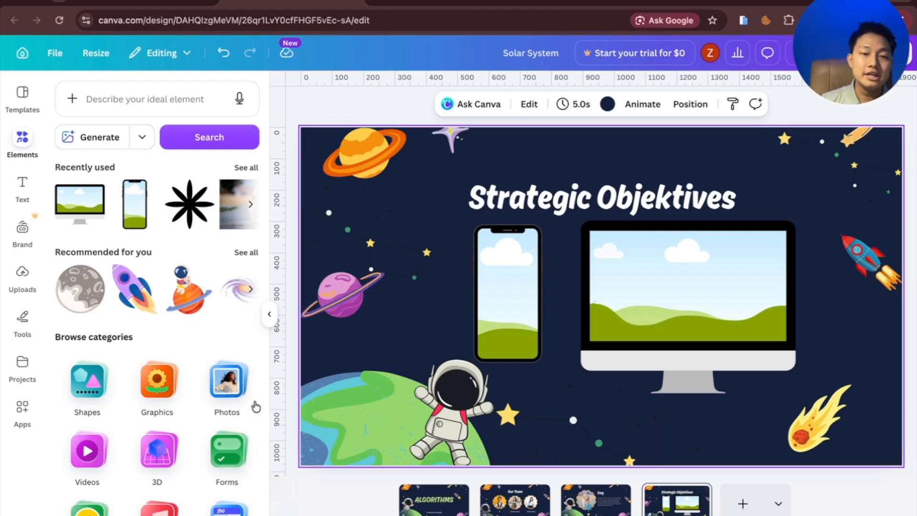
click(227, 382)
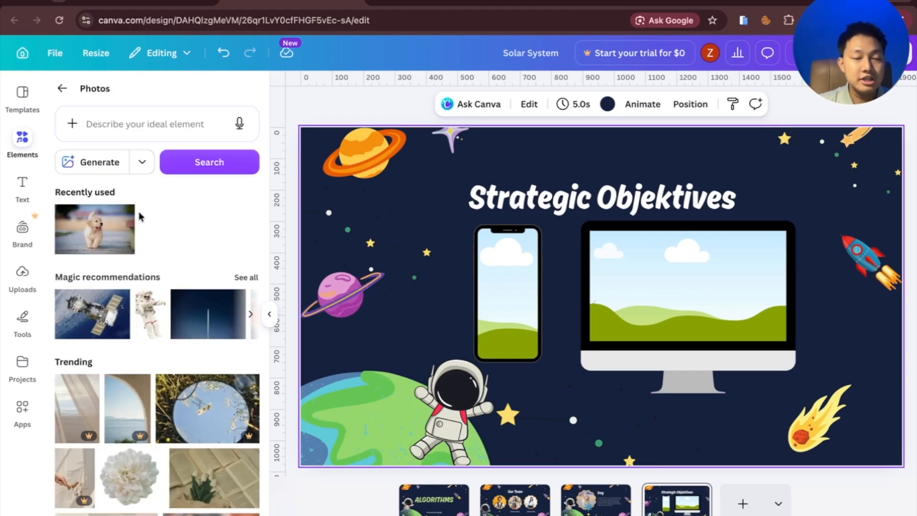
click(103, 128)
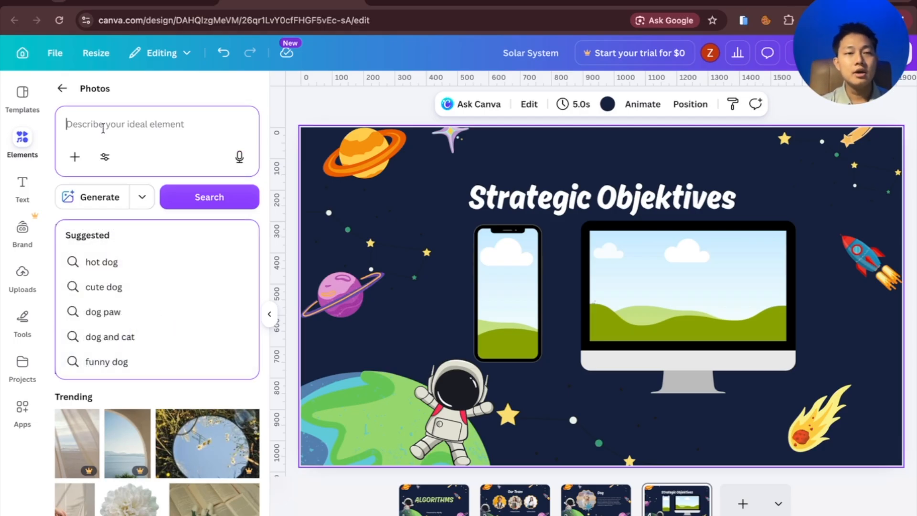
text(pl)
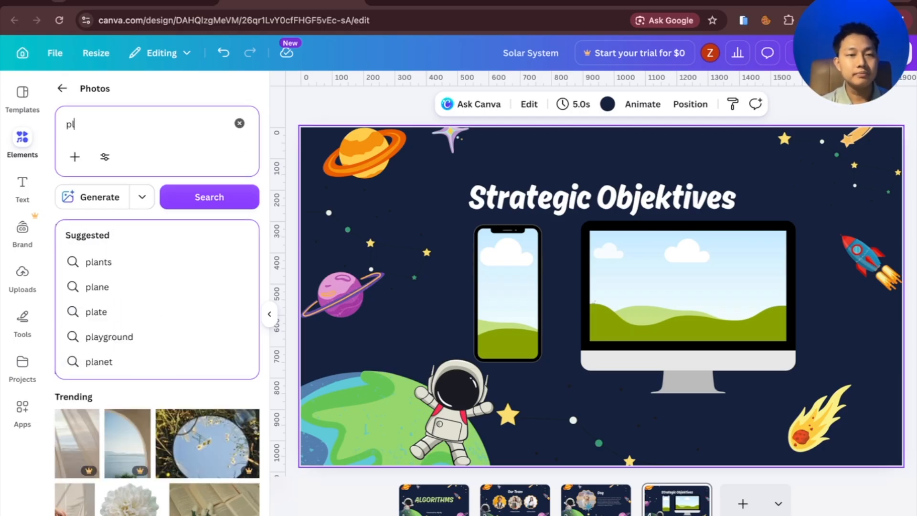
text(nte)
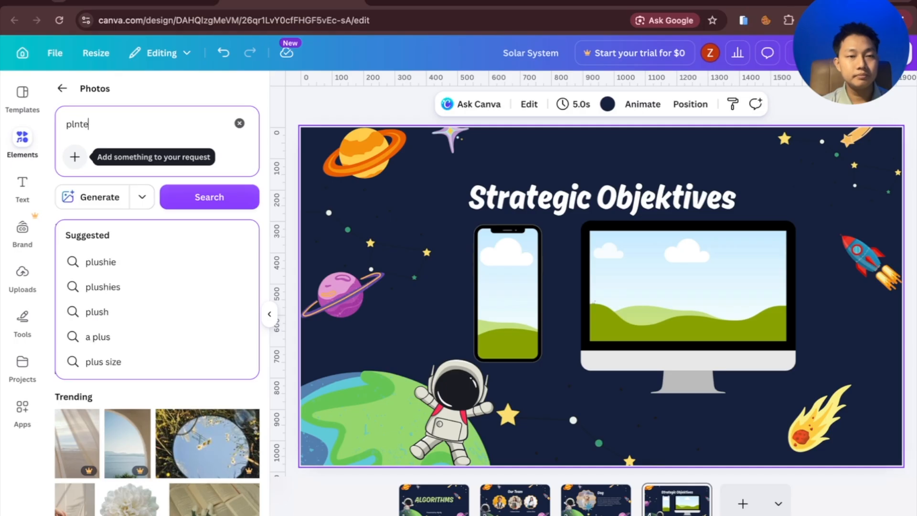
key(BackSpace)
key(BackSpace)
text(a)
text(nten)
key(BackSpace)
key(BackSpace)
text(ent)
key(Return)
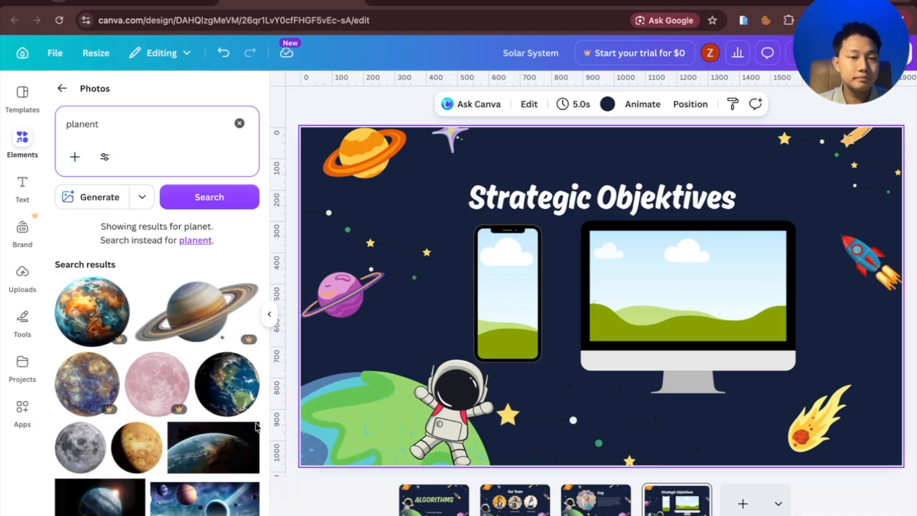
- Correct the photo search term to "planet" and run the search again
scroll(257, 426, down, 10)
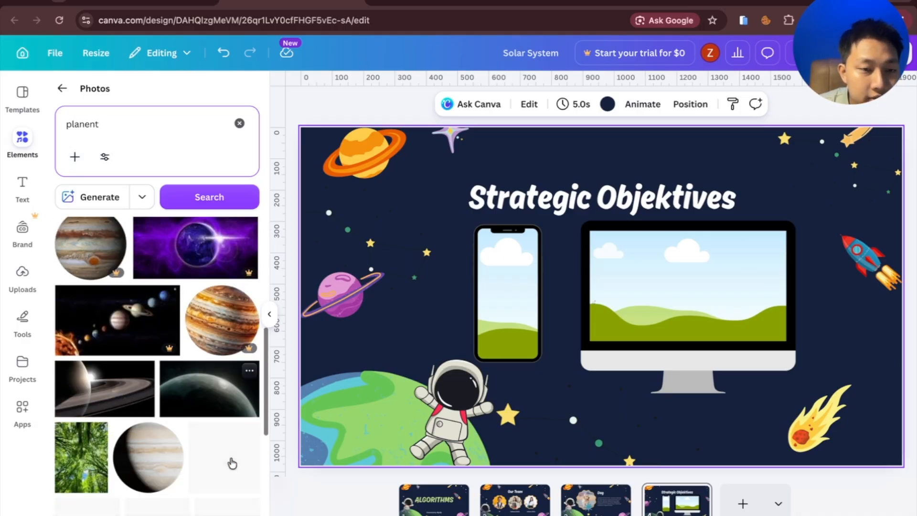
scroll(231, 463, down, 3)
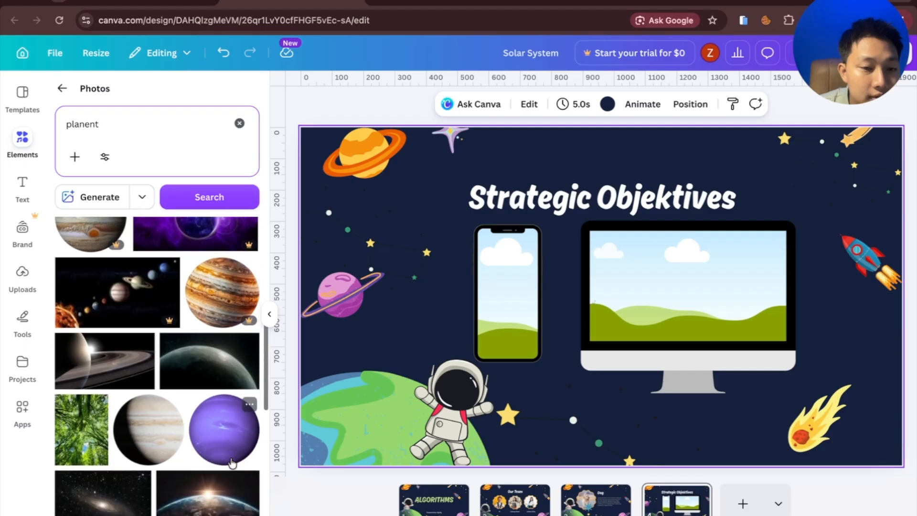
key(BackSpace)
key(BackSpace)
text(t)
key(Return)
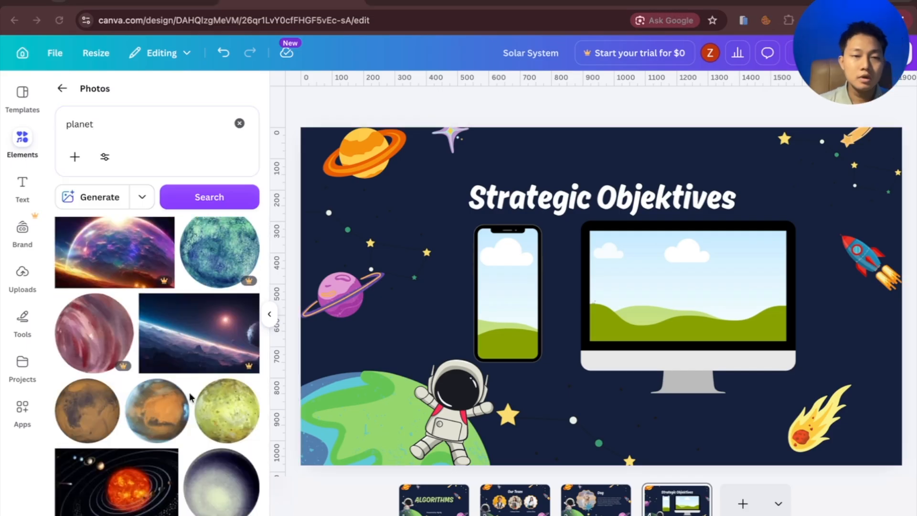
scroll(189, 410, down, 1)
scroll(189, 423, down, 4)
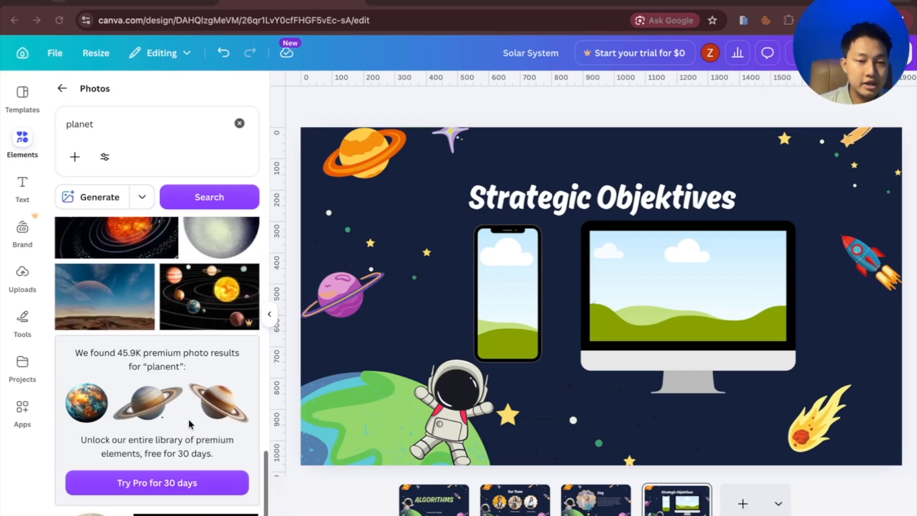
key(Return)
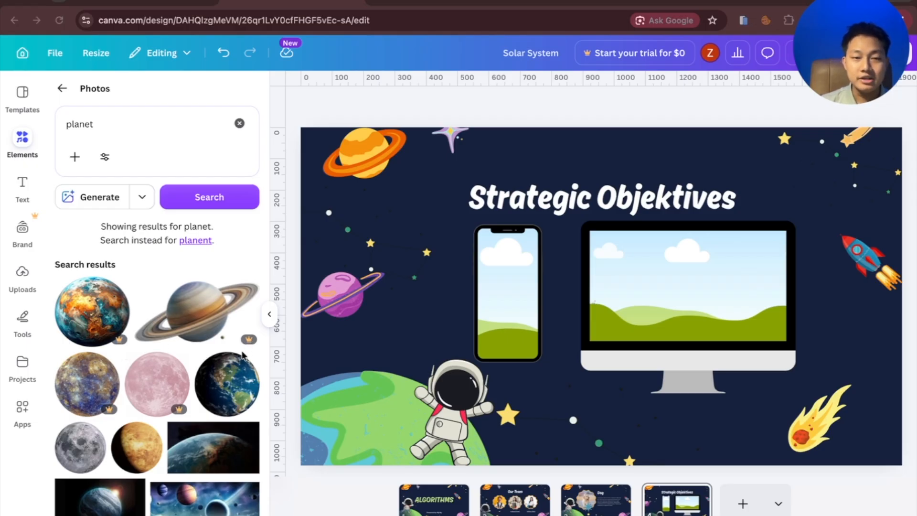
- Fill the desktop monitor frame with the photo of several planets above a green landscape, then deselect it
scroll(218, 394, down, 2)
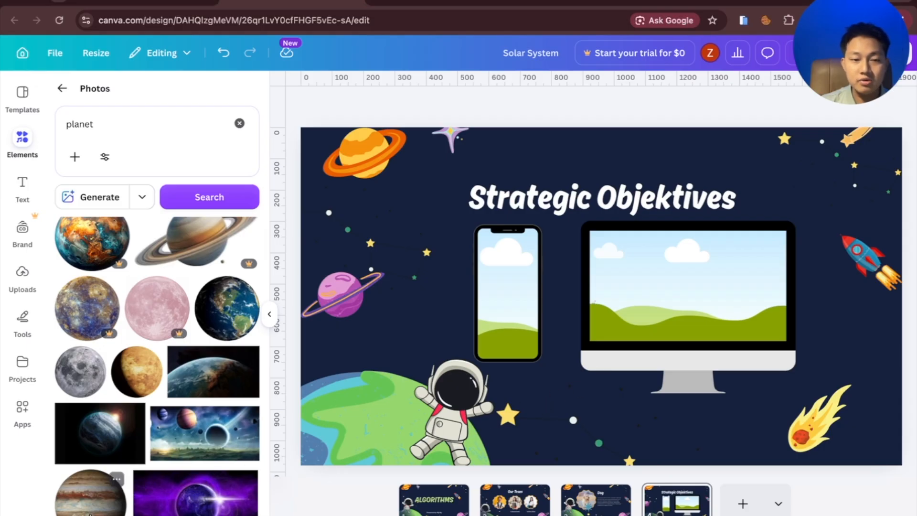
scroll(203, 482, down, 2)
drag(220, 370, 695, 299)
click(853, 338)
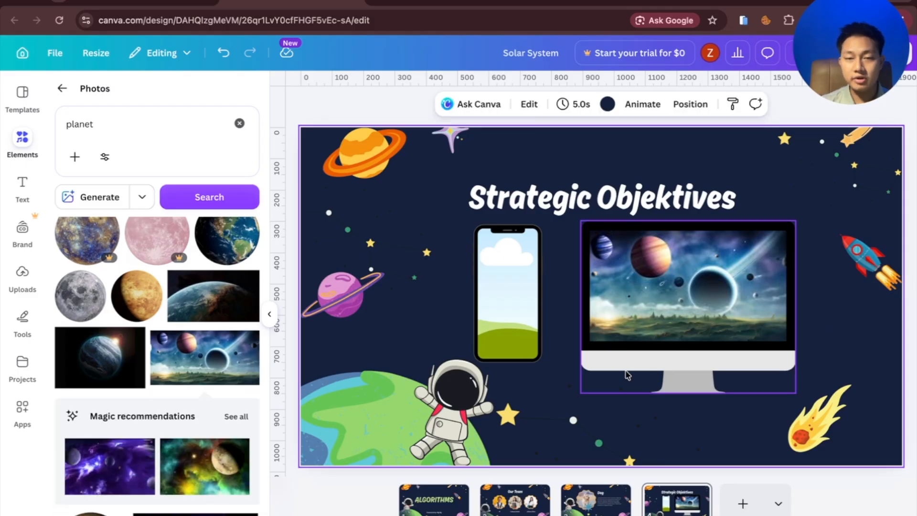
- Fill the phone frame with the dark solar system photo showing the glowing orange sun, then deselect it
scroll(163, 389, down, 5)
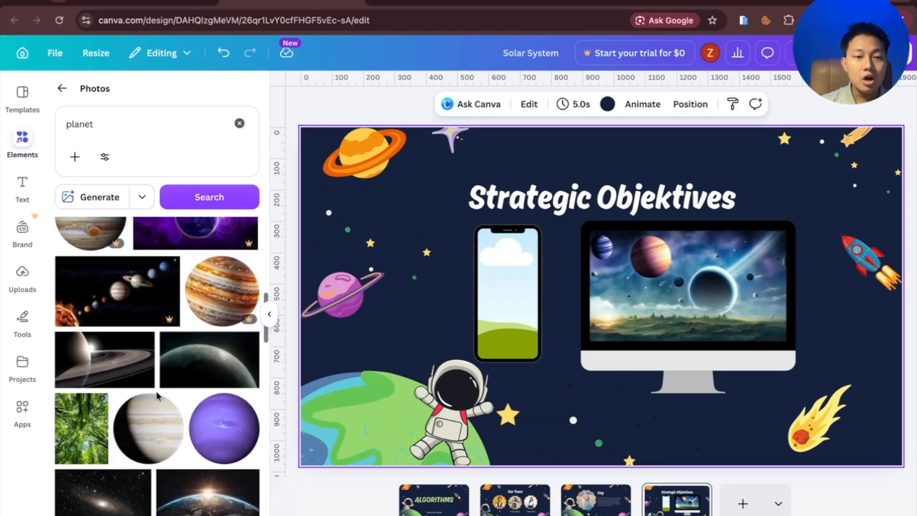
scroll(109, 439, down, 10)
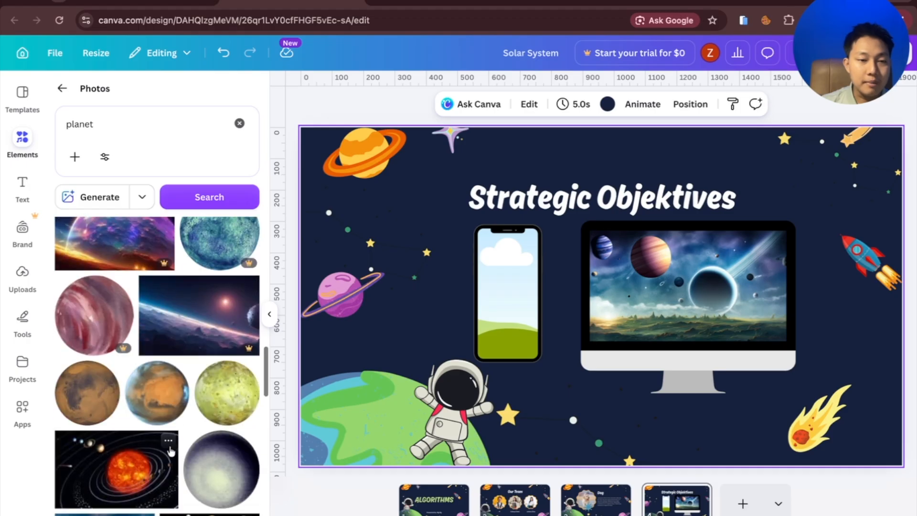
drag(133, 405, 521, 335)
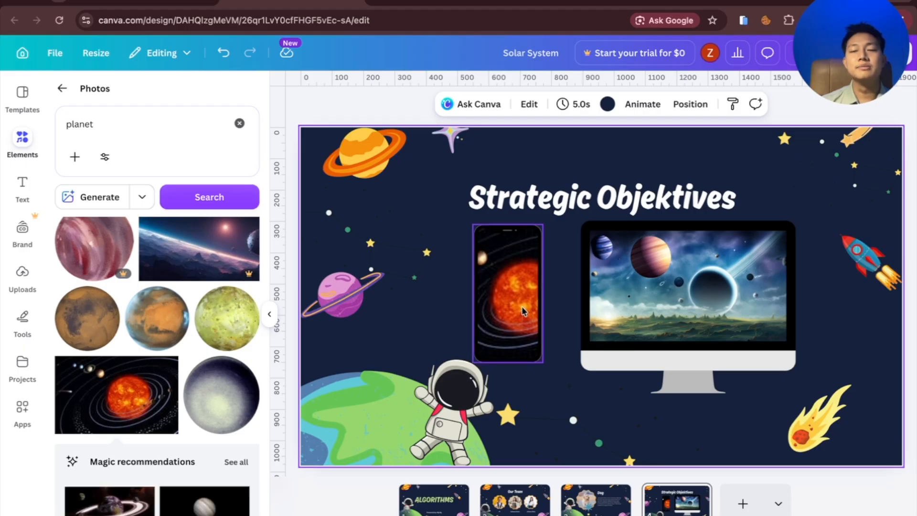
click(520, 325)
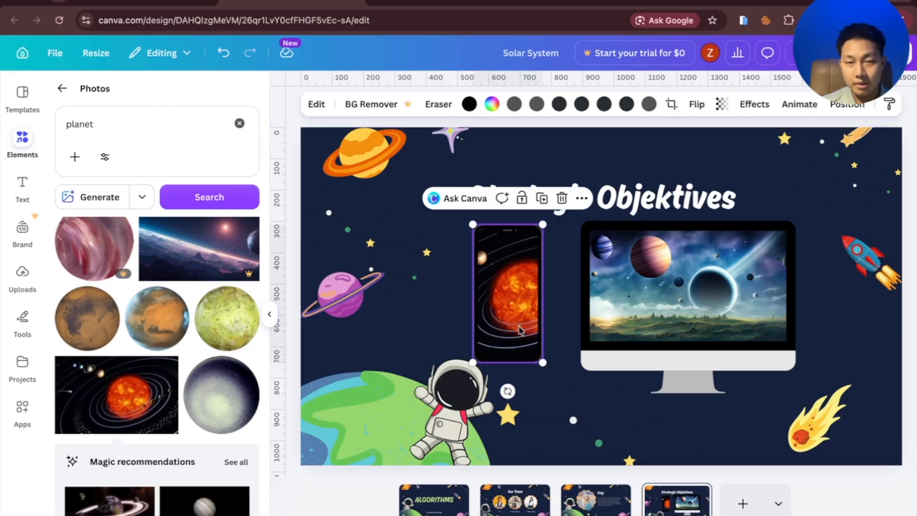
click(558, 313)
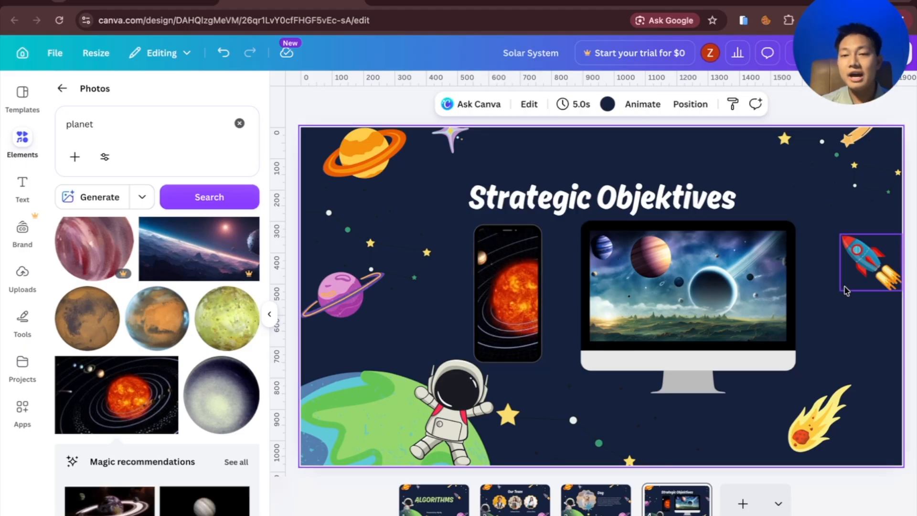
click(709, 324)
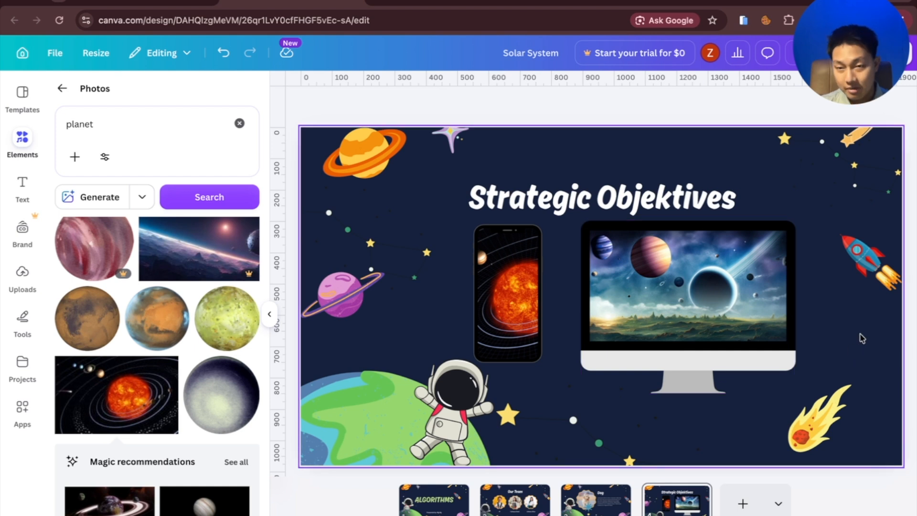
click(612, 322)
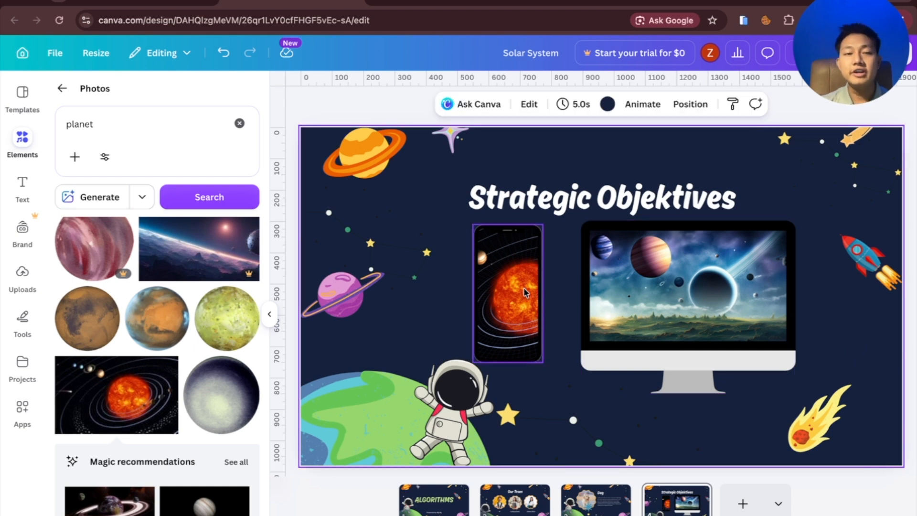
- Clear the planet photo search and switch to the Graphics category of elements
click(239, 125)
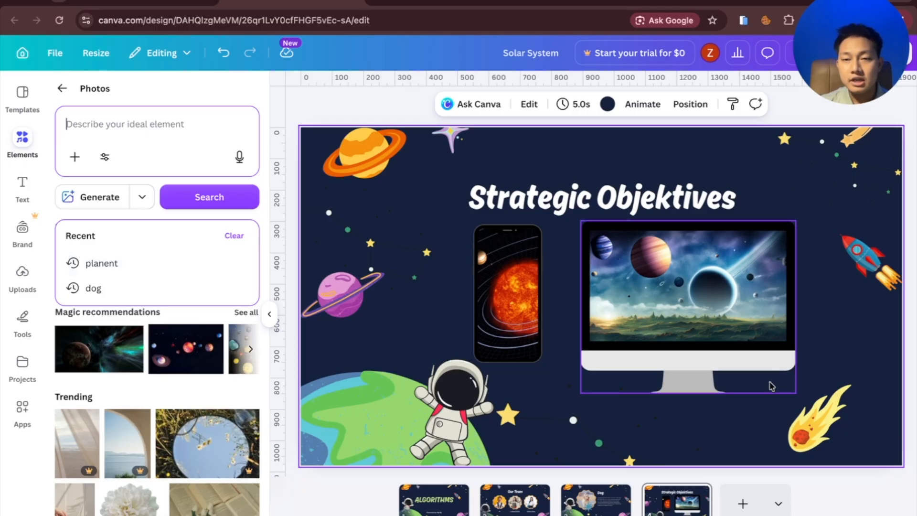
click(61, 89)
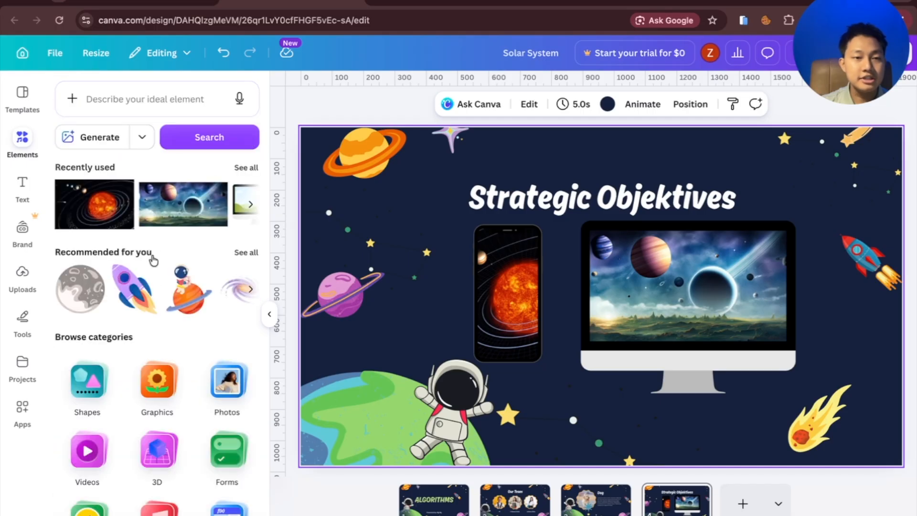
scroll(169, 352, down, 2)
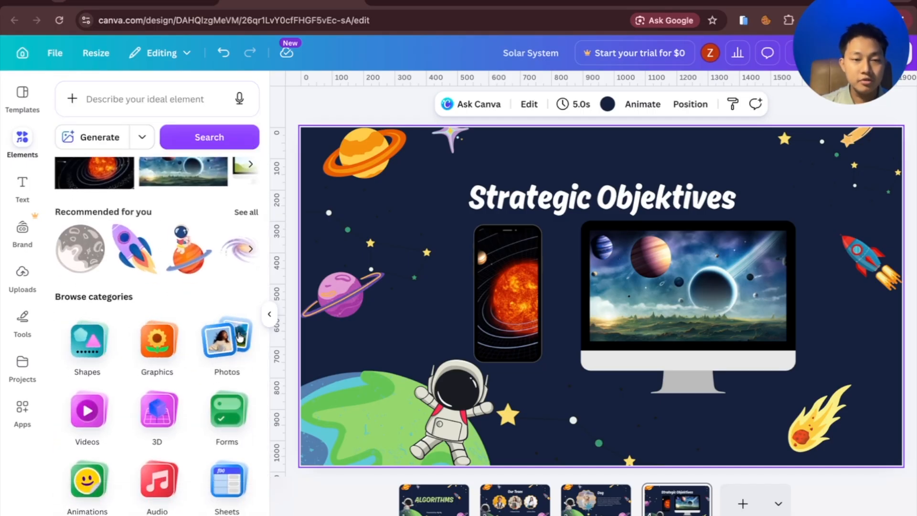
click(153, 341)
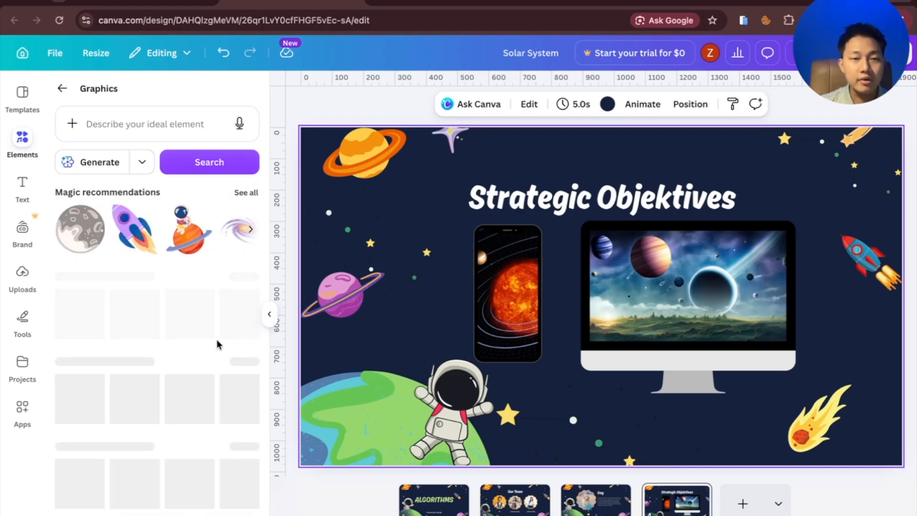
- Add the hand-drawn shopping cart from the Icons graphics to the page and recolour it white
scroll(172, 332, down, 3)
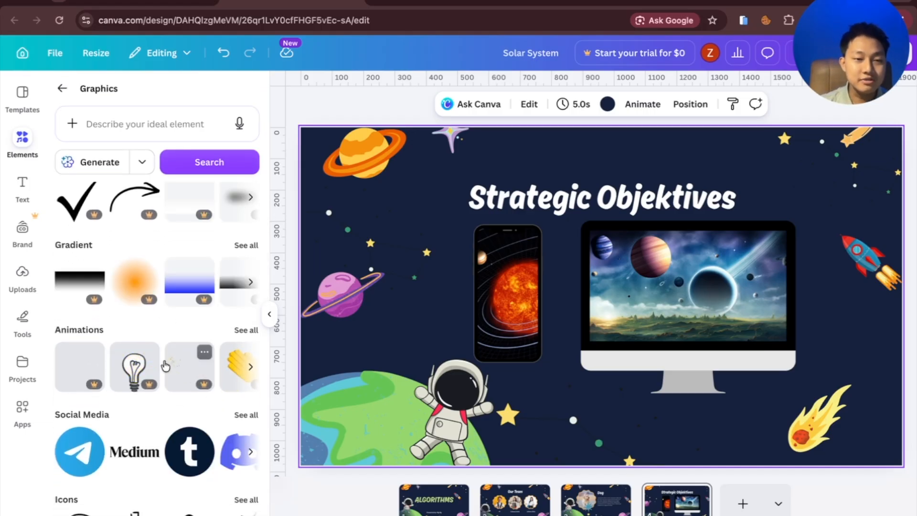
scroll(163, 369, up, 2)
scroll(164, 424, down, 3)
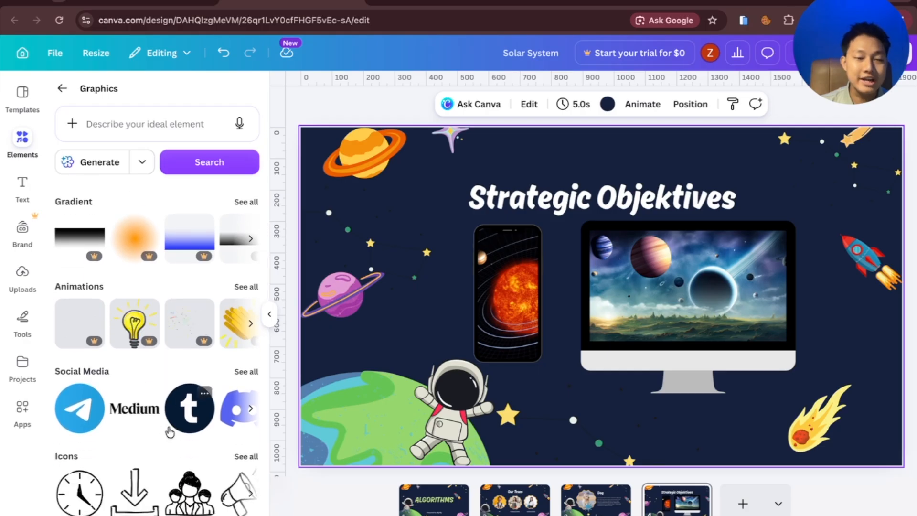
scroll(168, 430, down, 2)
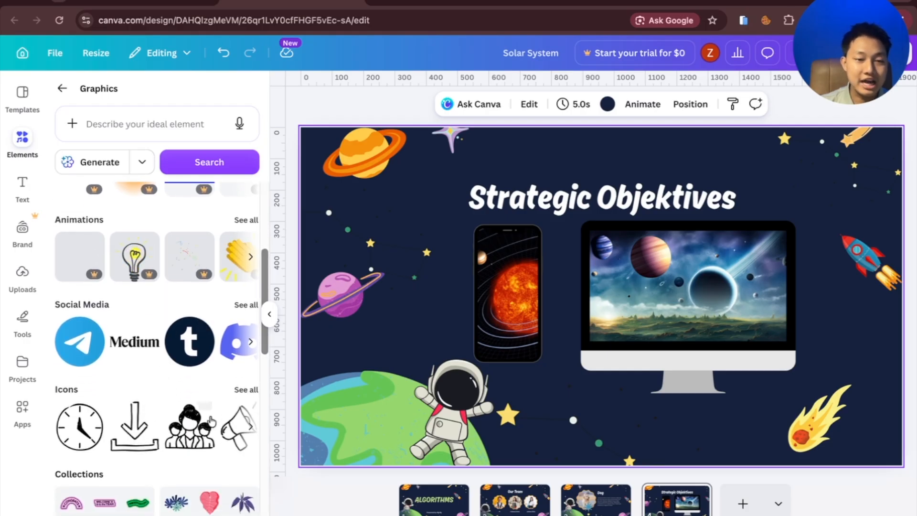
scroll(201, 425, right, 6)
scroll(192, 426, right, 1)
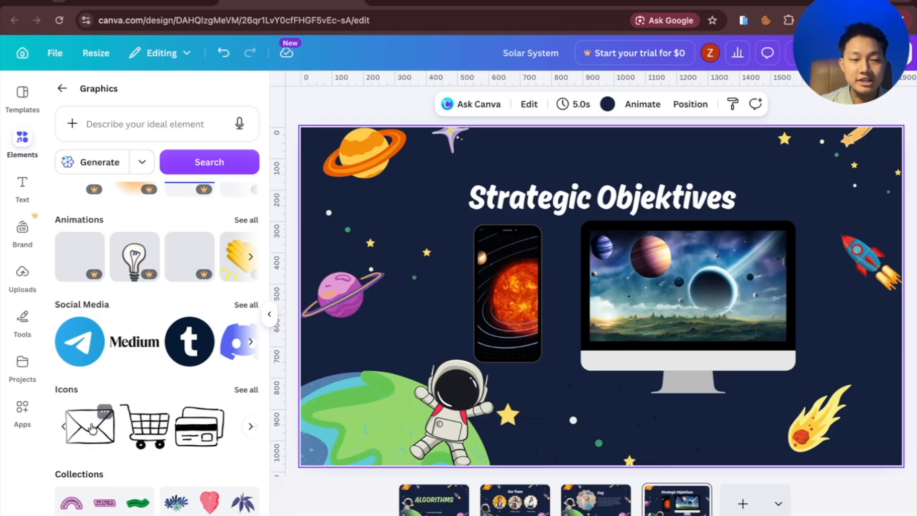
drag(143, 430, 489, 311)
click(484, 104)
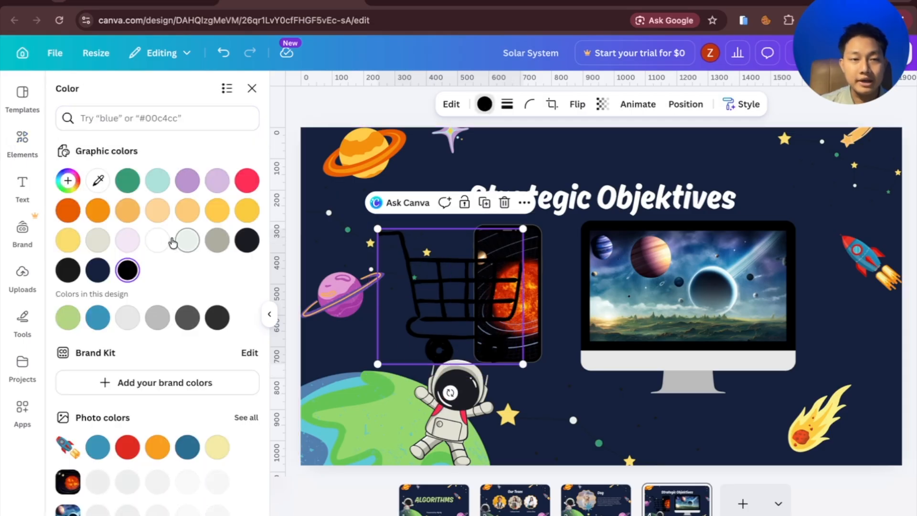
click(157, 240)
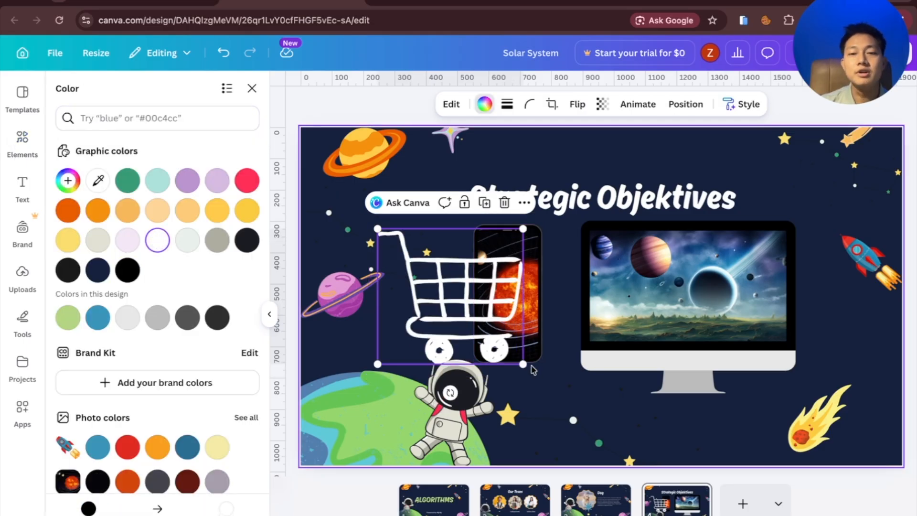
- Shrink the shopping cart icon, place it directly below the monitor's stand, and leave the colour settings
drag(523, 361, 451, 292)
drag(436, 244, 708, 419)
click(795, 146)
click(640, 143)
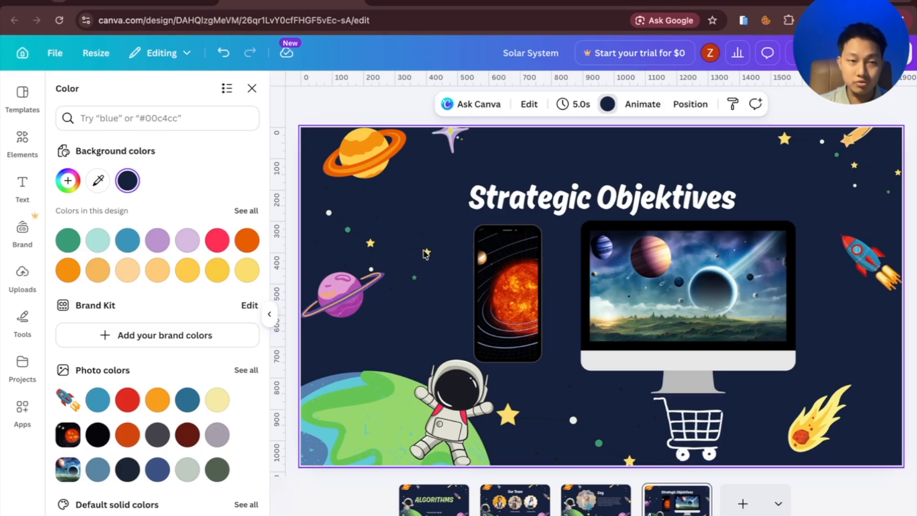
click(258, 97)
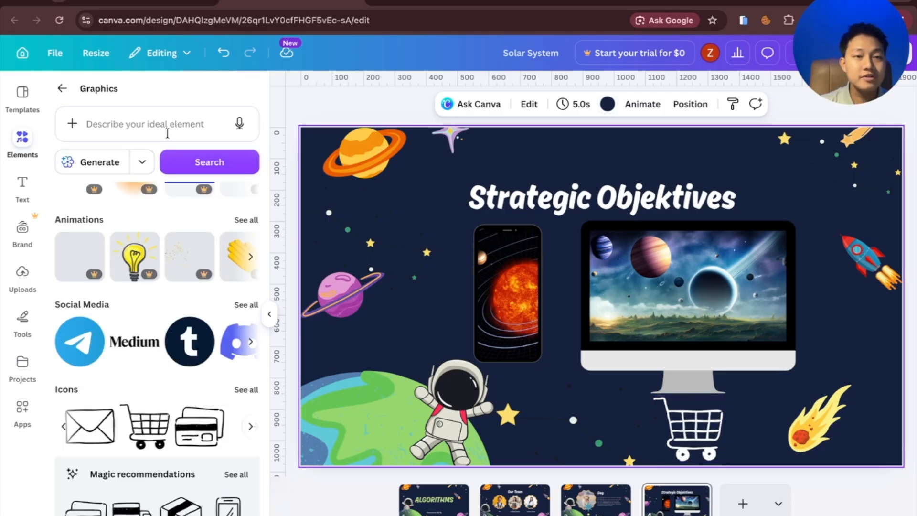
- Search the Graphics category for "car" and browse the matching illustrations
click(139, 128)
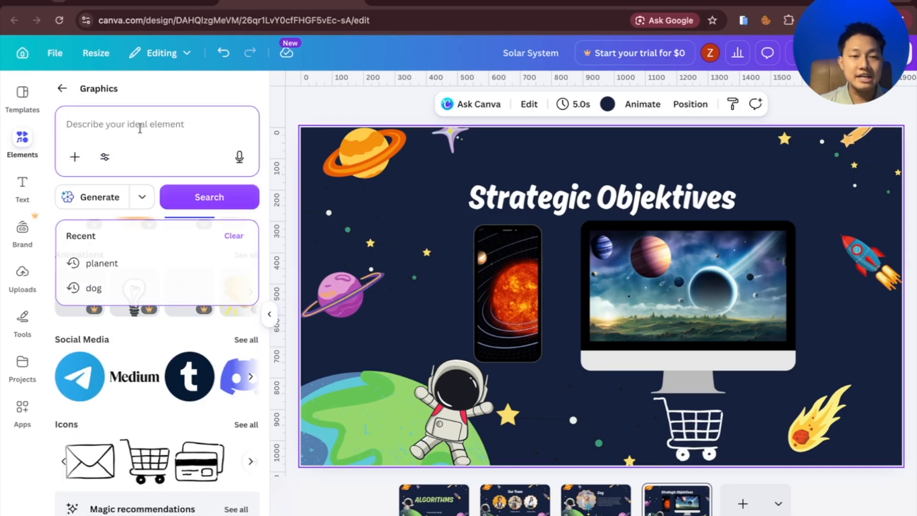
text(car)
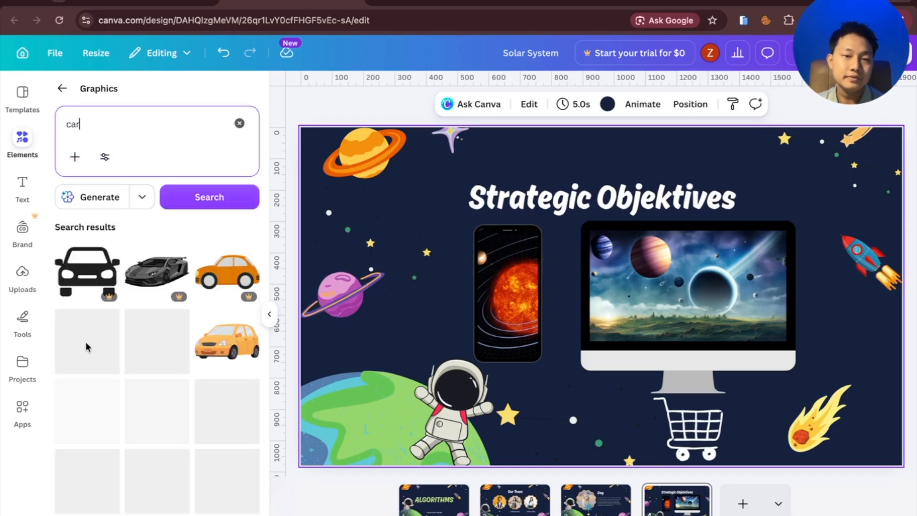
scroll(219, 420, down, 2)
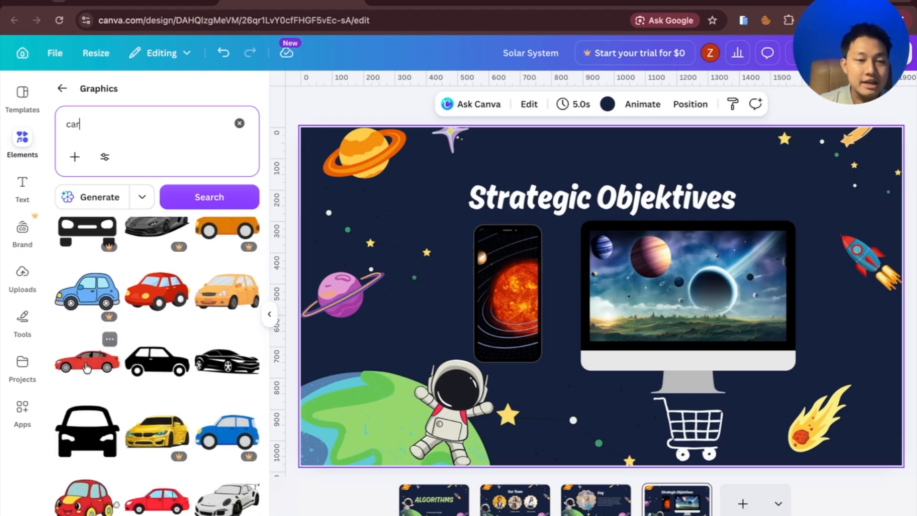
- Add the white sports car graphic to the Strategic Objektives page, shrink it, and place it between the rocket and the comet
drag(195, 510, 573, 368)
drag(798, 430, 581, 410)
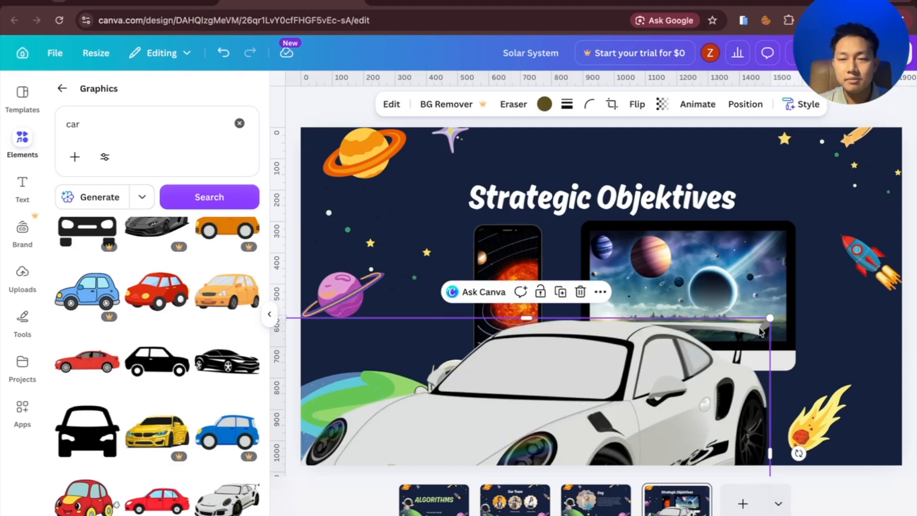
drag(768, 316, 543, 444)
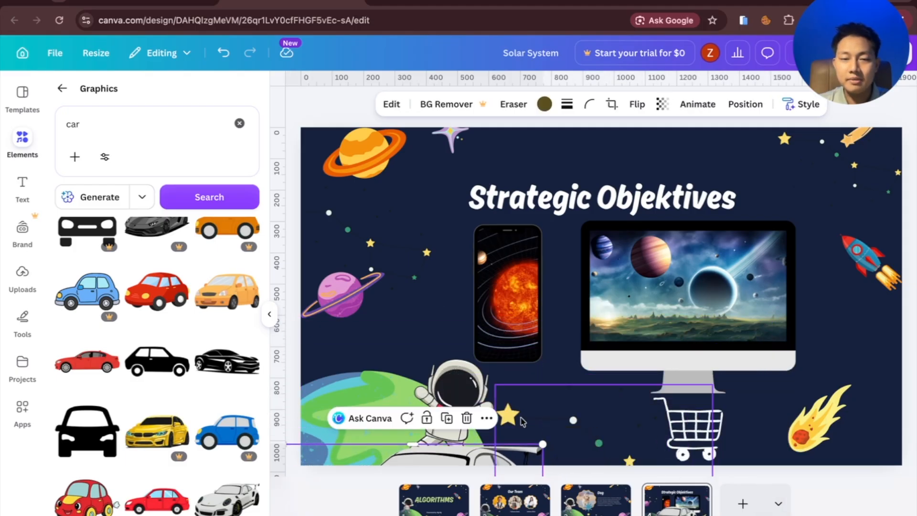
drag(439, 464, 423, 205)
drag(527, 328, 876, 347)
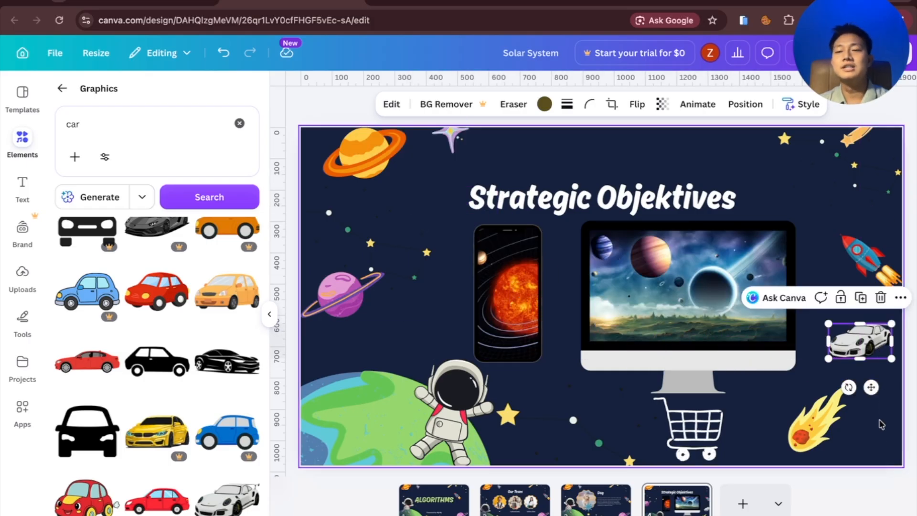
click(881, 442)
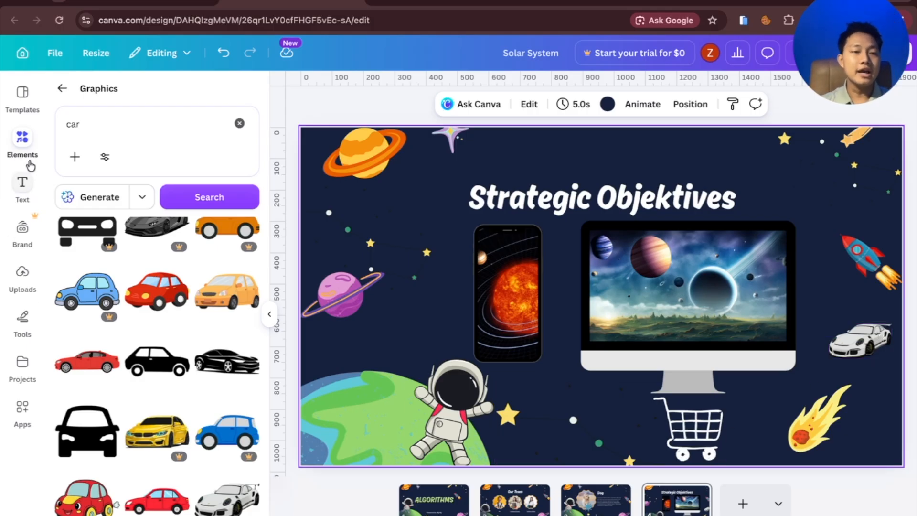
- Show the text options and look through the default text styles and font combinations
click(16, 191)
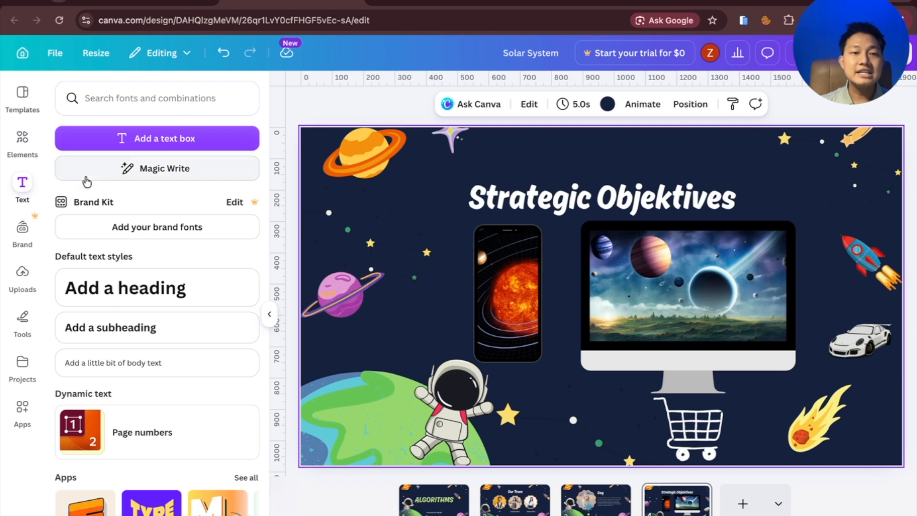
click(624, 203)
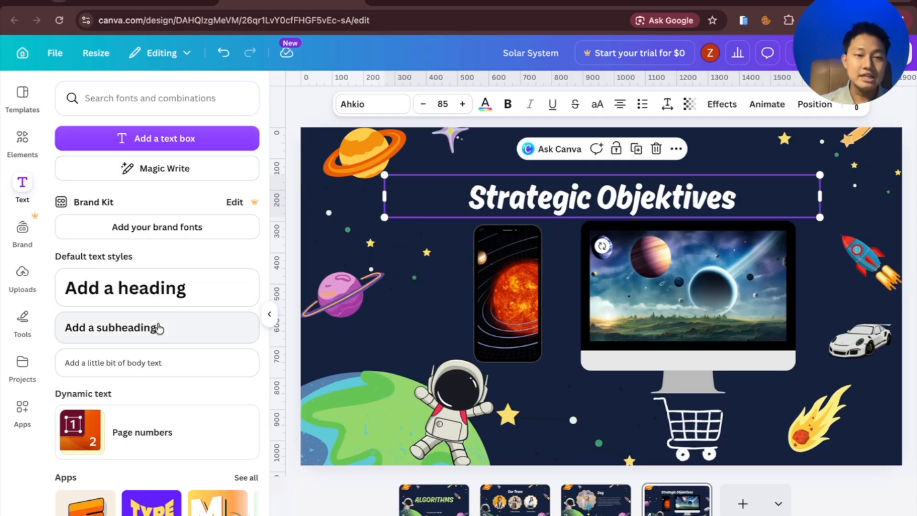
scroll(160, 365, down, 9)
scroll(180, 368, up, 4)
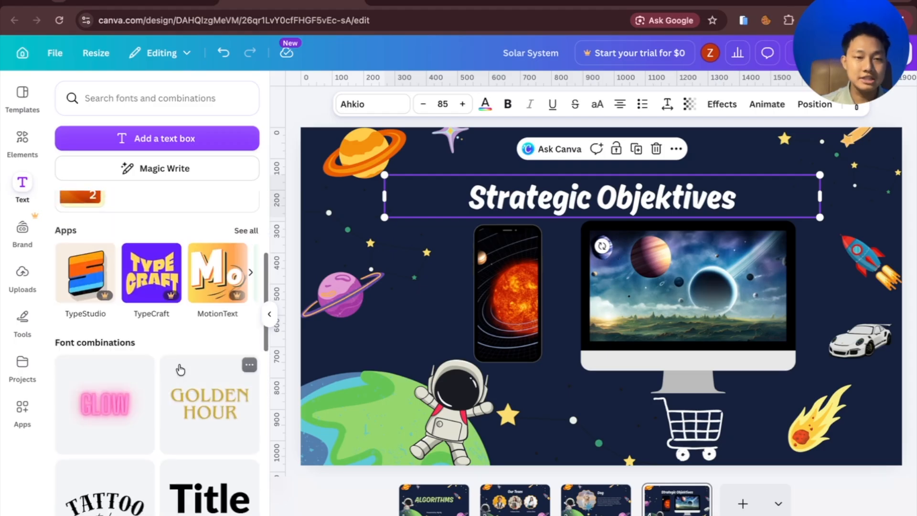
scroll(179, 370, down, 5)
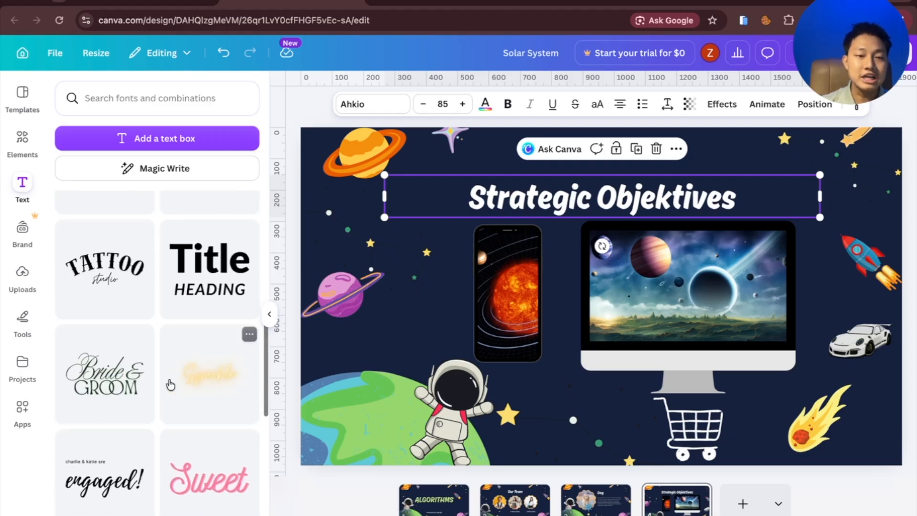
scroll(172, 385, down, 5)
scroll(191, 420, up, 2)
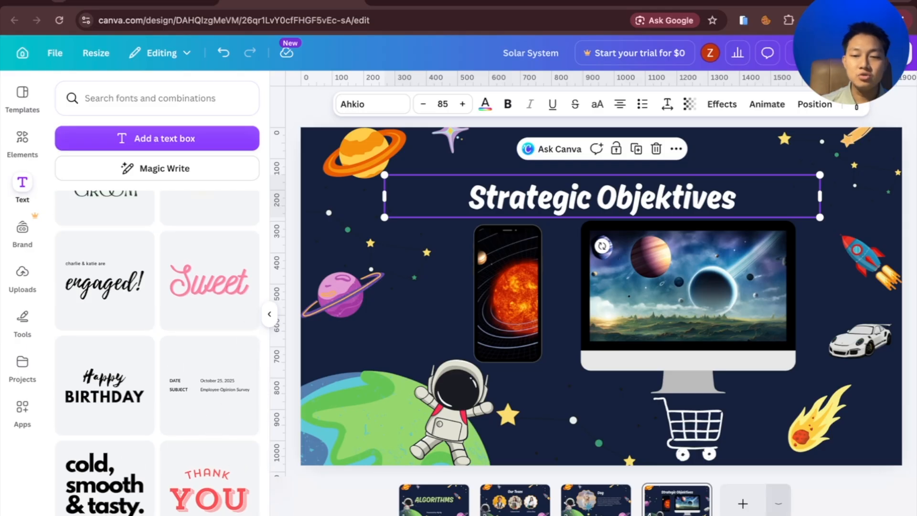
- Add a new page, place the red "THANK YOU" font combination on it, shrink it, and centre it horizontally
click(743, 503)
scroll(98, 401, down, 4)
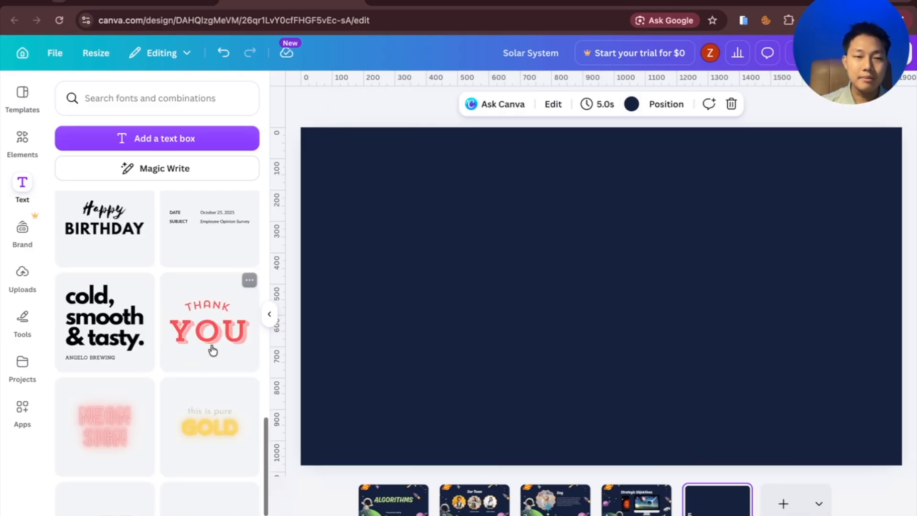
drag(212, 351, 434, 317)
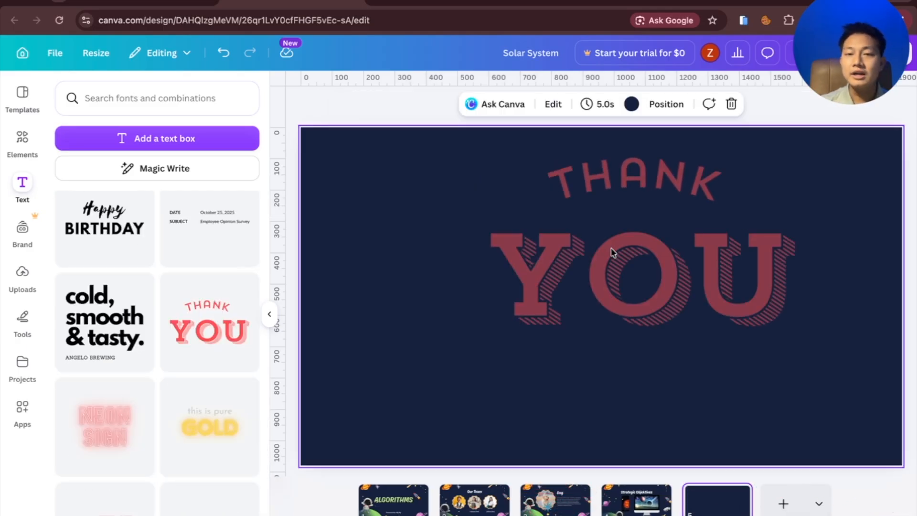
drag(695, 255, 654, 284)
drag(869, 357, 774, 320)
drag(612, 258, 651, 267)
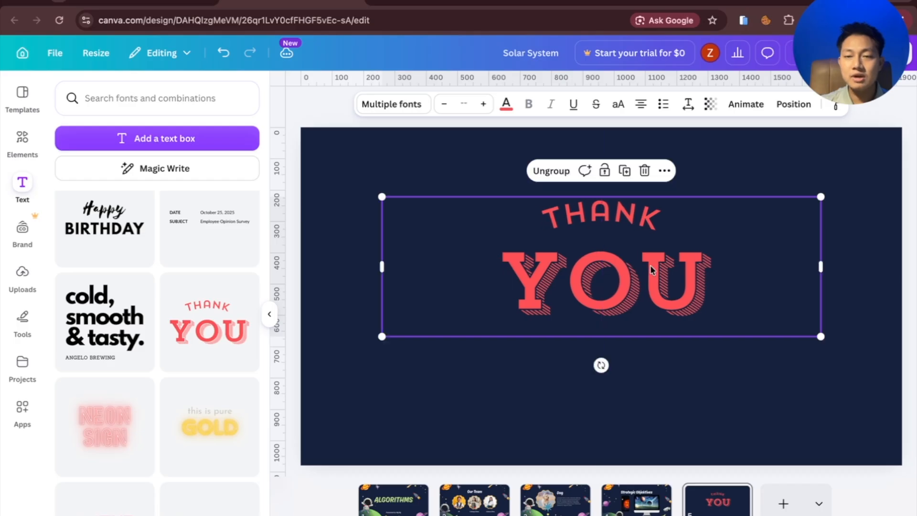
click(810, 381)
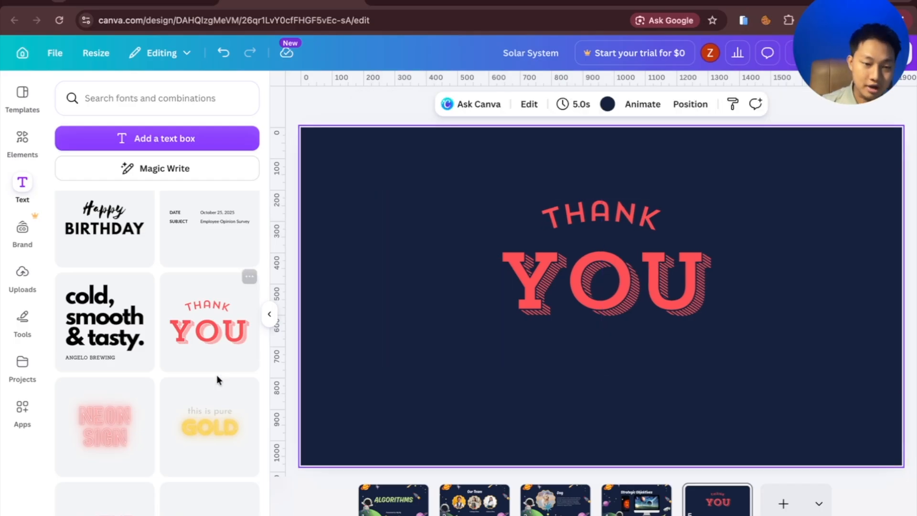
- Examine more font combinations for the closing page, keeping only the "THANK YOU" text on it
scroll(207, 388, down, 3)
drag(115, 393, 540, 353)
drag(564, 402, 117, 356)
scroll(193, 430, down, 9)
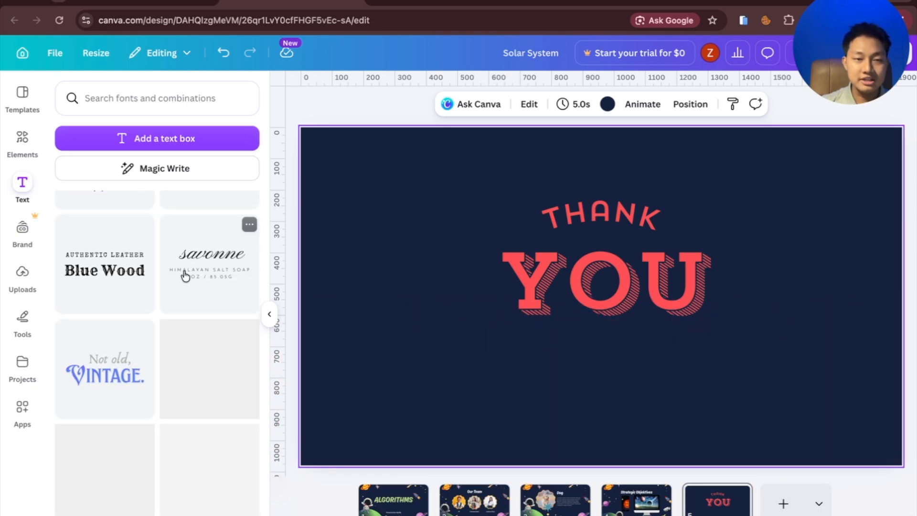
scroll(95, 292, down, 5)
scroll(176, 353, up, 10)
scroll(176, 351, up, 5)
scroll(174, 356, down, 8)
- Check the fonts of the separate "THANK" and "YOU" lines within the text group
click(548, 291)
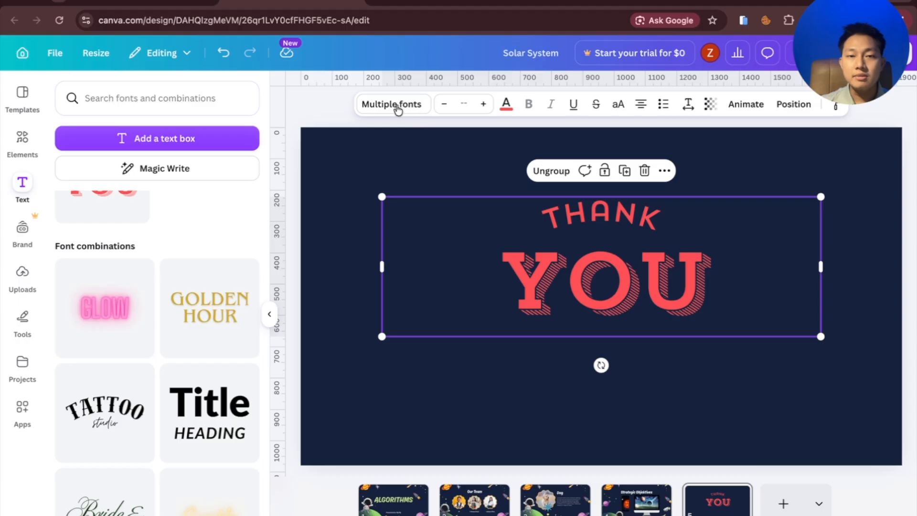
double_click(606, 221)
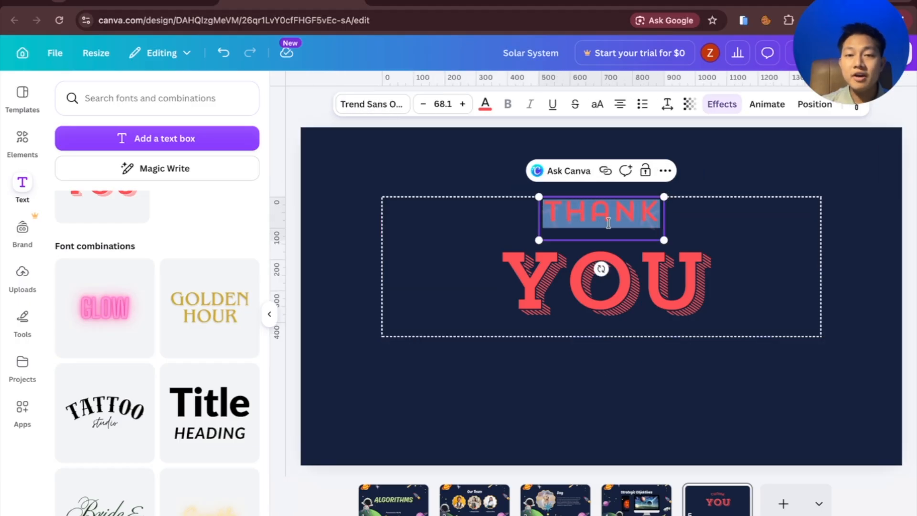
click(615, 287)
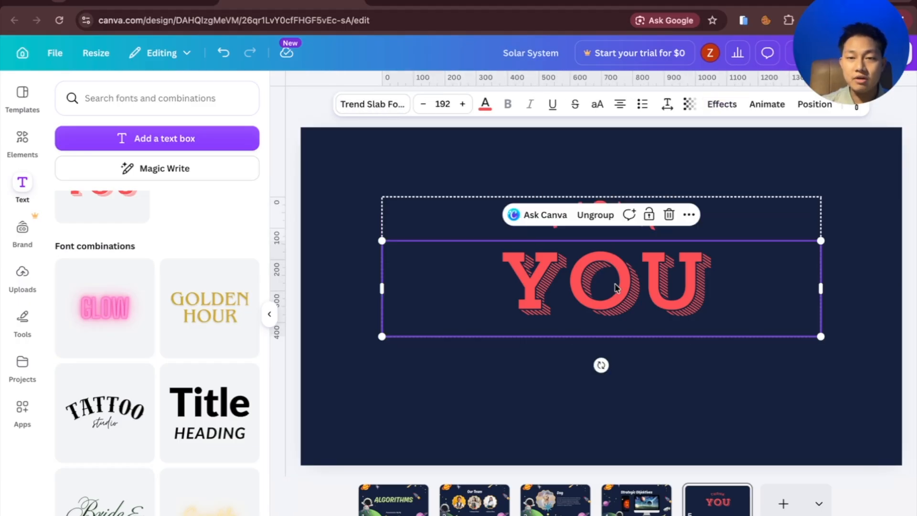
click(732, 160)
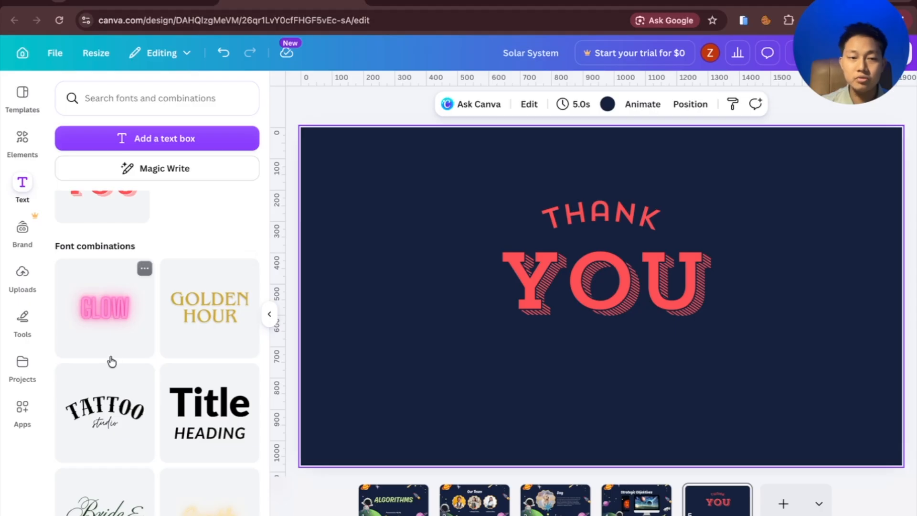
- Move the "THANK YOU" text group down towards the vertical middle of the page
scroll(162, 389, down, 6)
scroll(123, 405, down, 8)
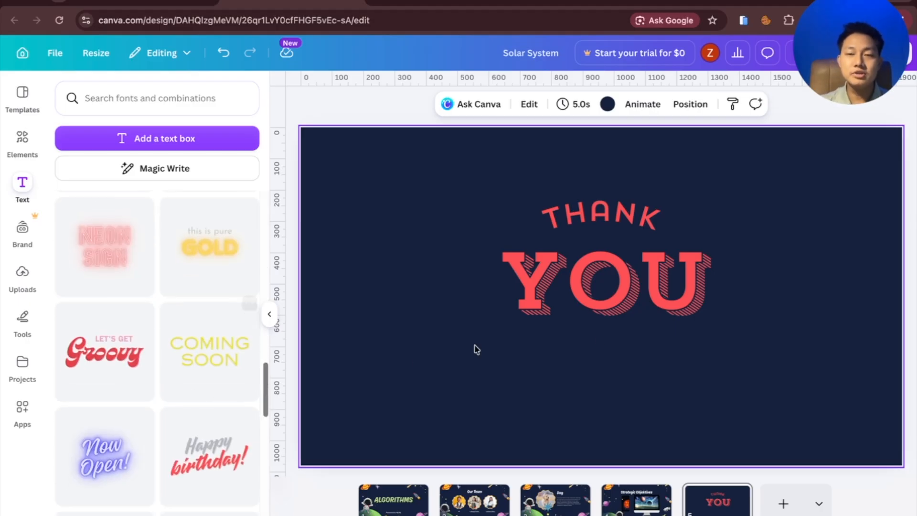
drag(668, 244, 653, 277)
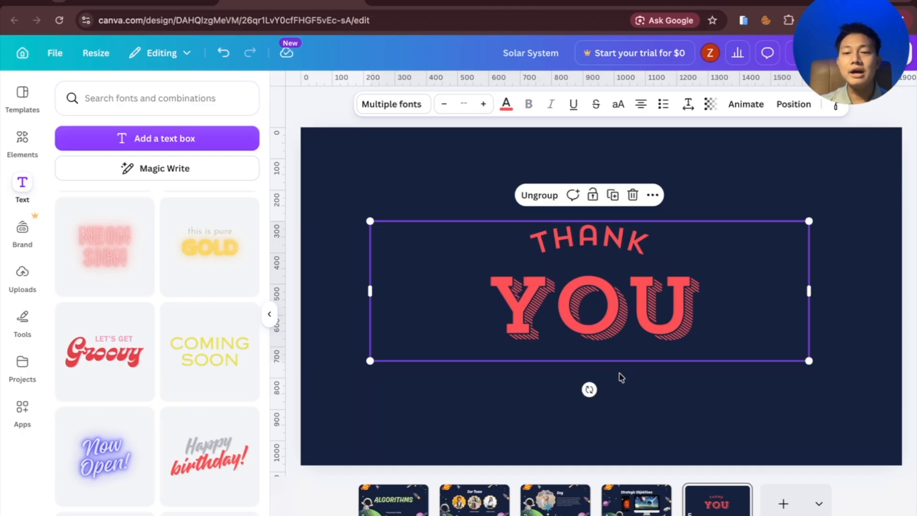
click(711, 163)
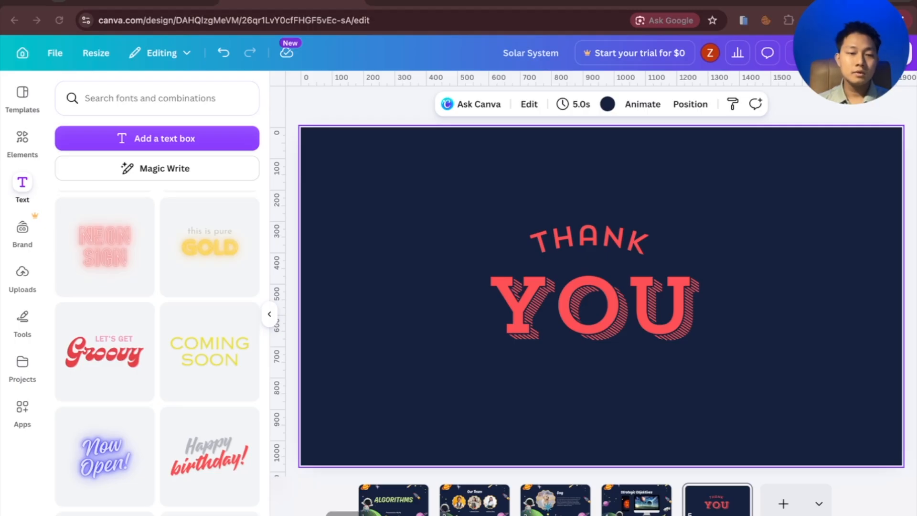
- Upload the photo "DSC04618 copya.jpg" from the recent files
click(22, 271)
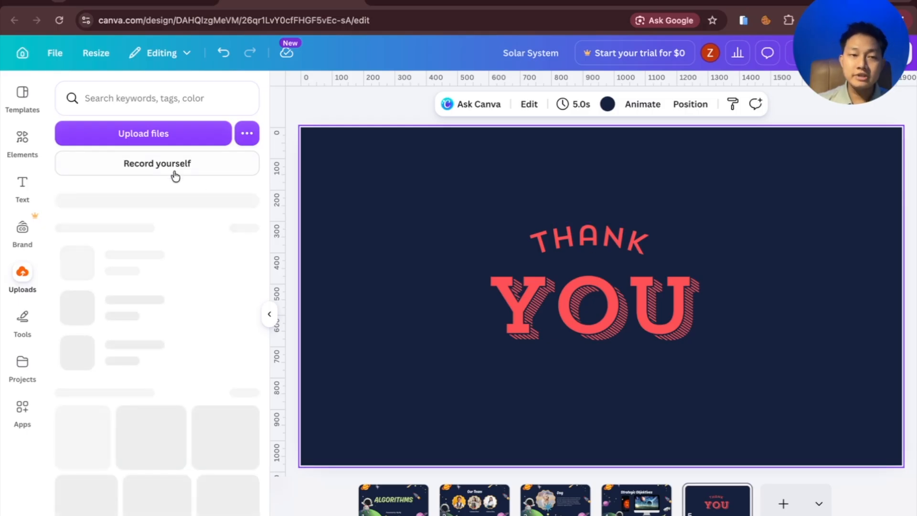
click(139, 138)
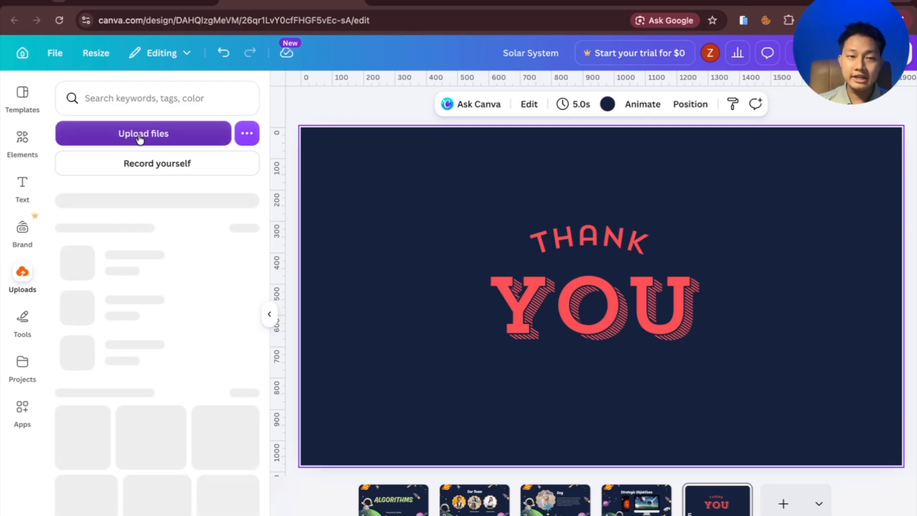
click(225, 181)
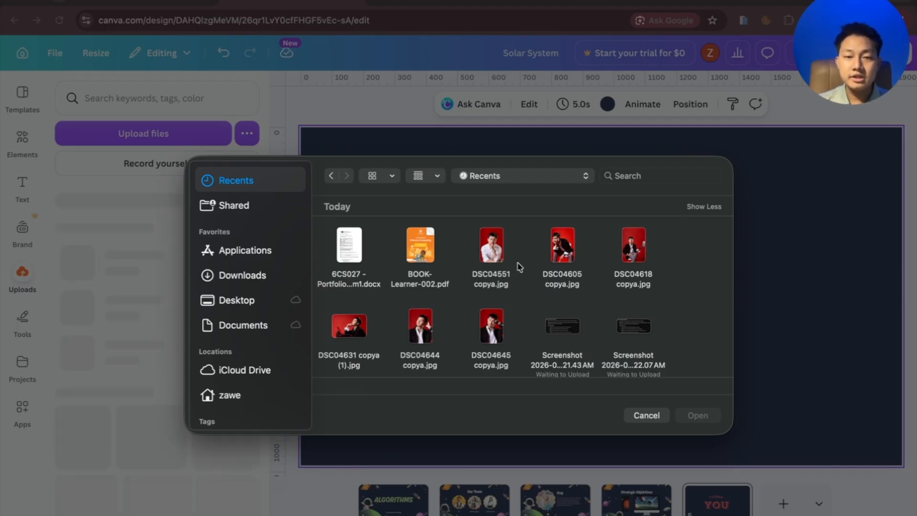
click(495, 248)
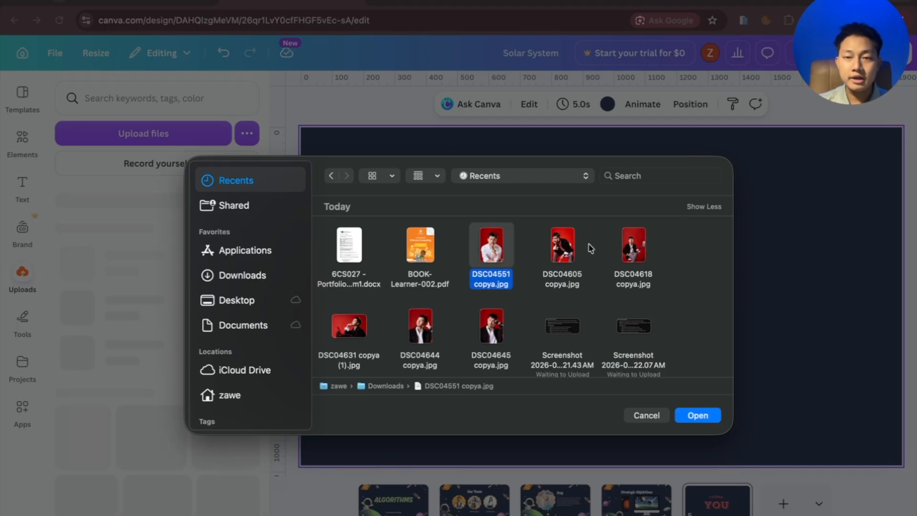
click(631, 246)
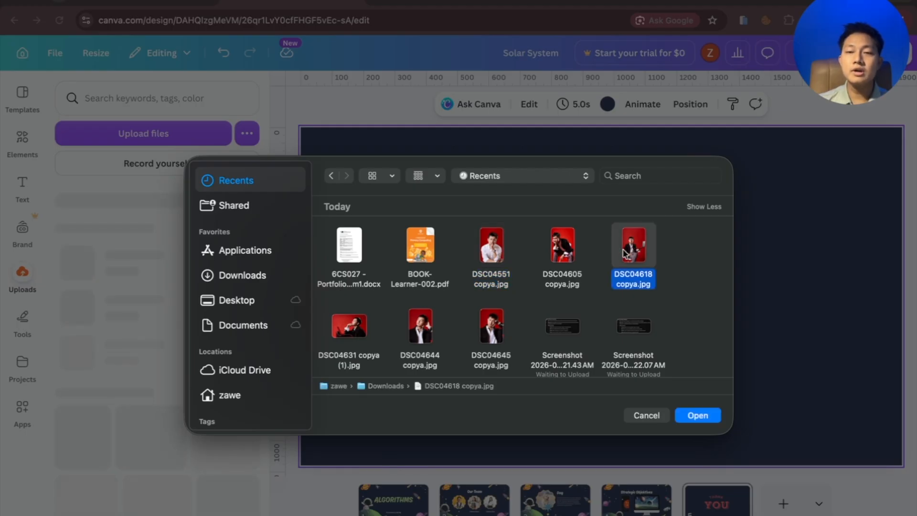
click(698, 416)
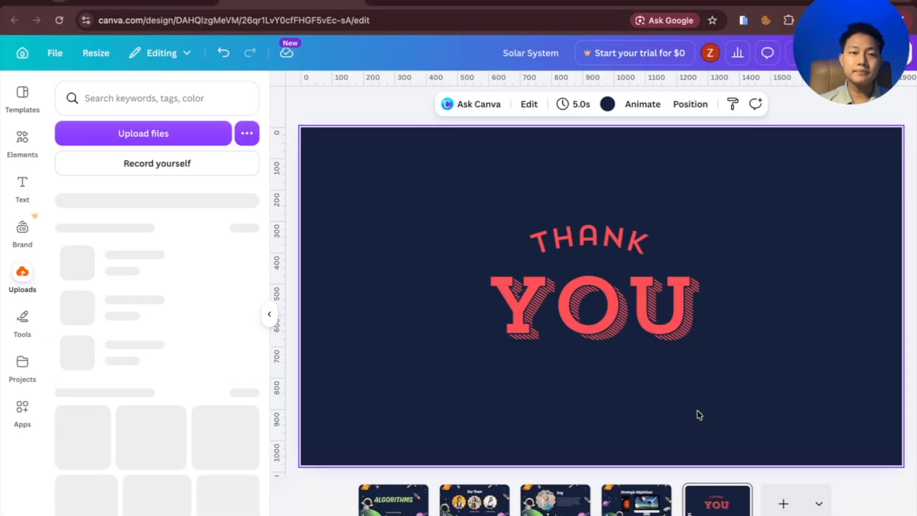
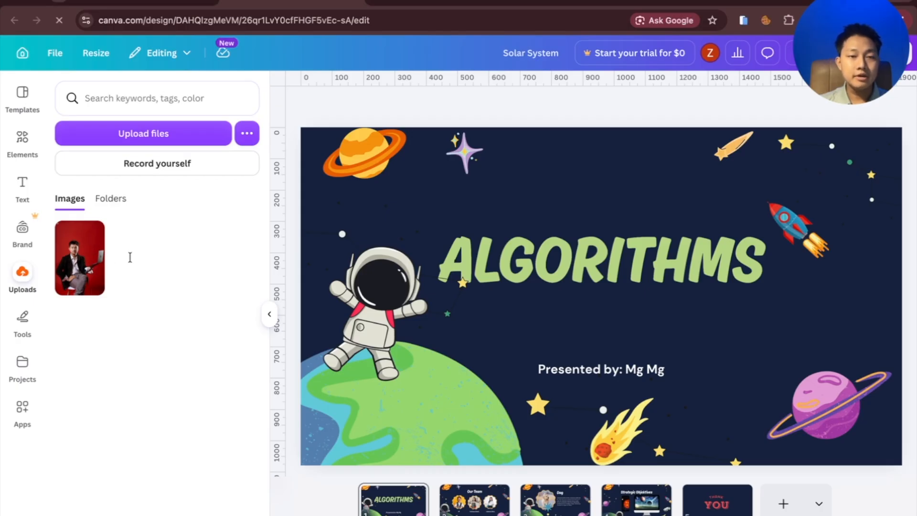
- Try placing the uploaded portrait photo on the ALGORITHMS title page twice, deleting it each time
click(78, 255)
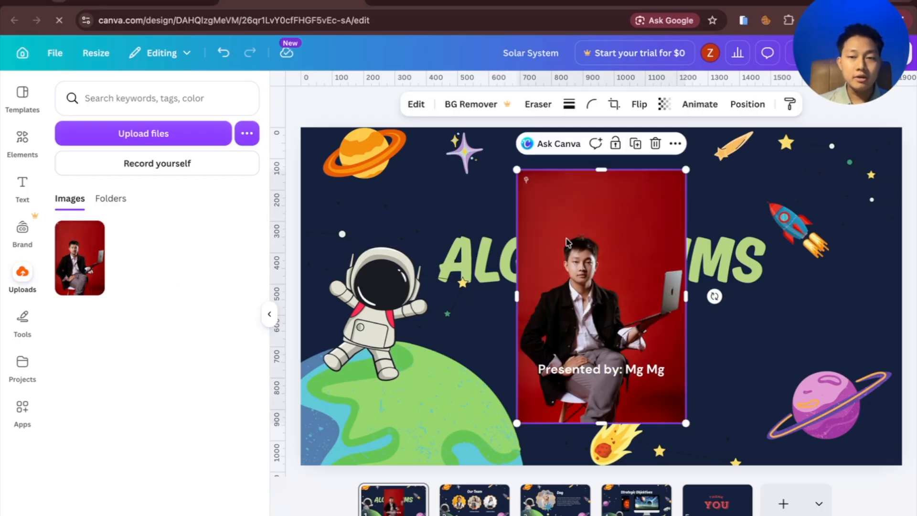
drag(604, 219, 539, 200)
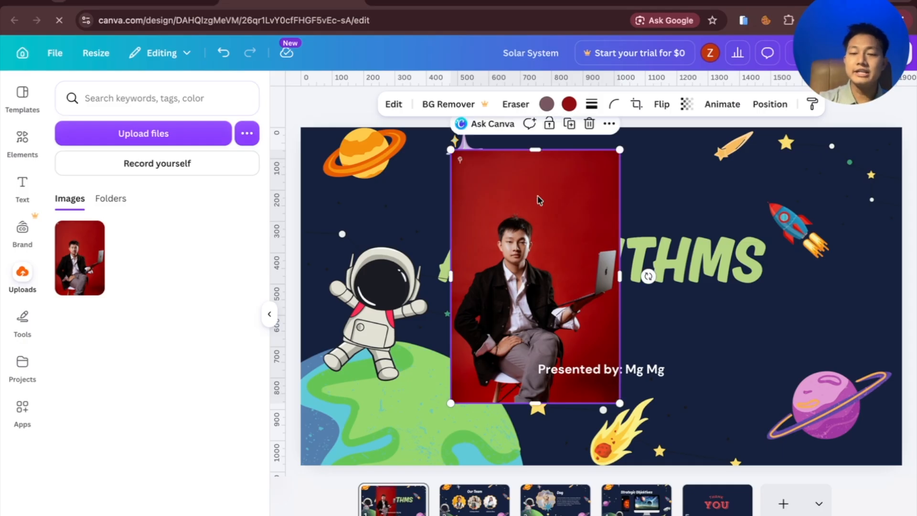
key(Delete)
drag(79, 257, 693, 284)
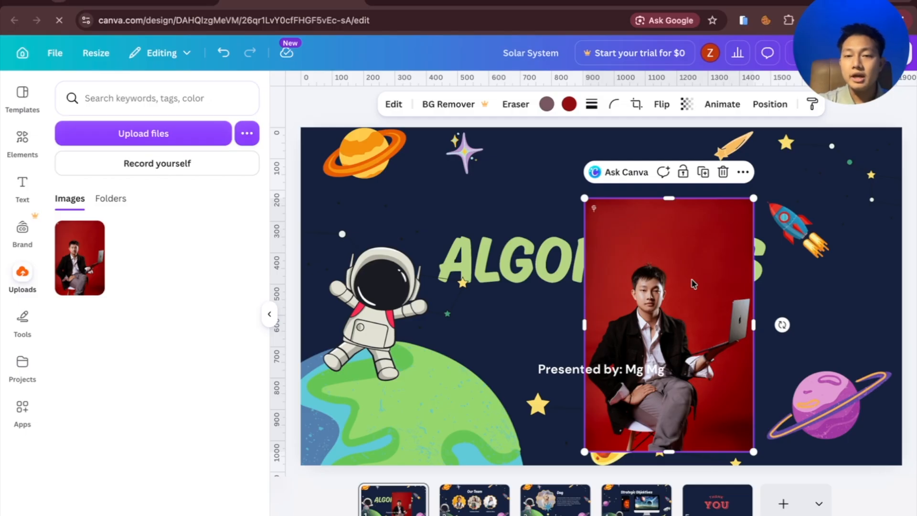
key(Delete)
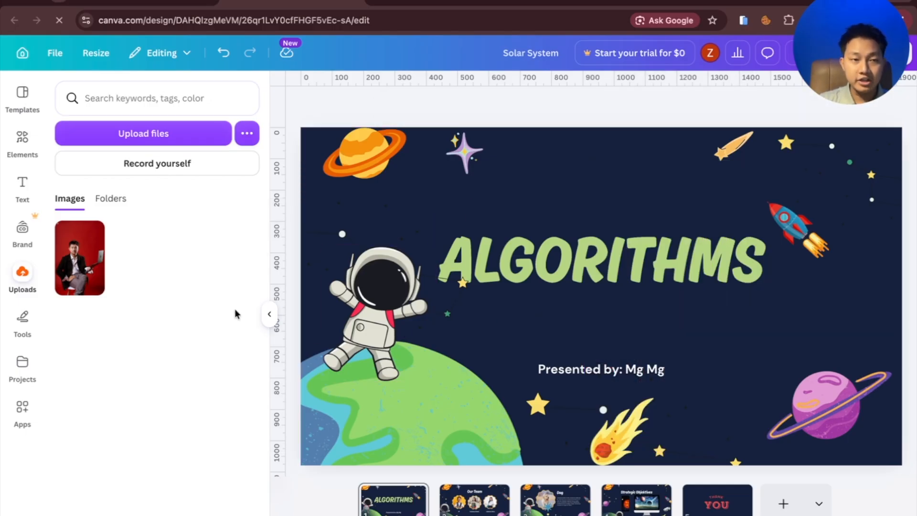
- Place a heart-shaped frame from the frame collection over the end of the ALGORITHMS title on the first page
click(25, 143)
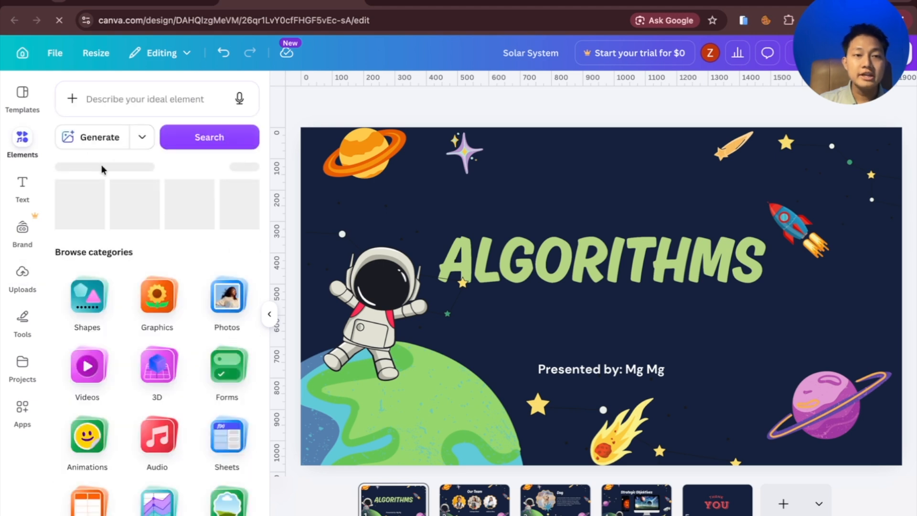
scroll(183, 315, down, 1)
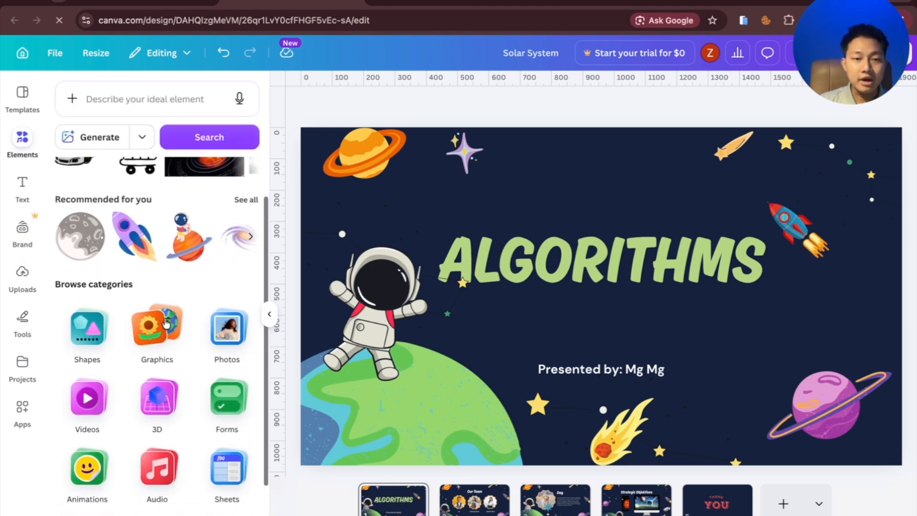
scroll(173, 287, down, 3)
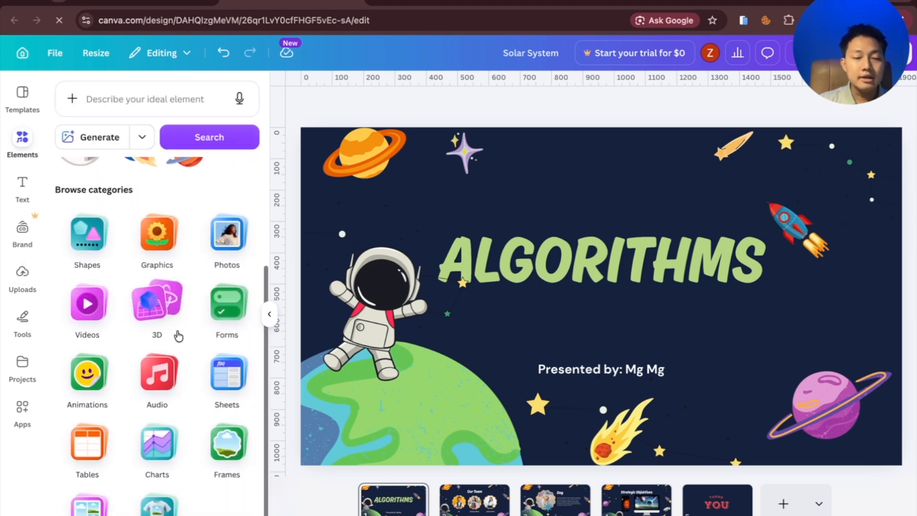
click(229, 453)
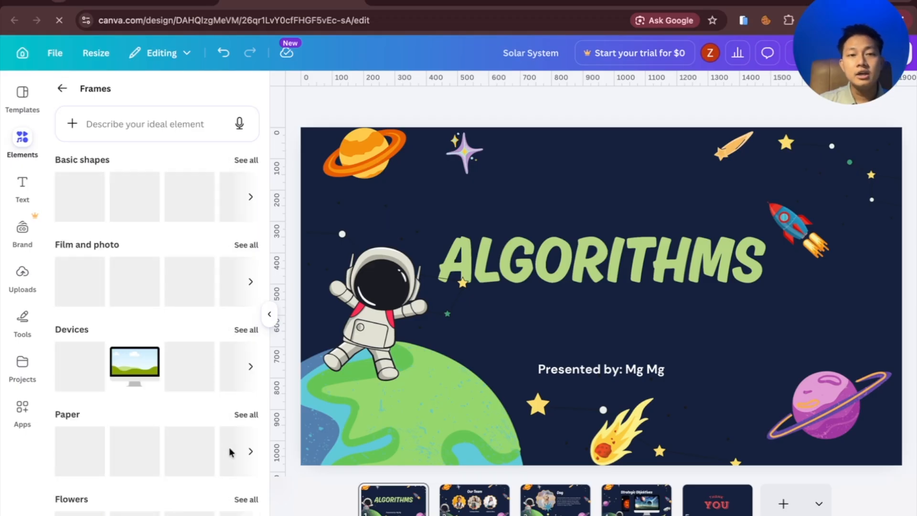
scroll(206, 385, down, 2)
scroll(208, 382, down, 5)
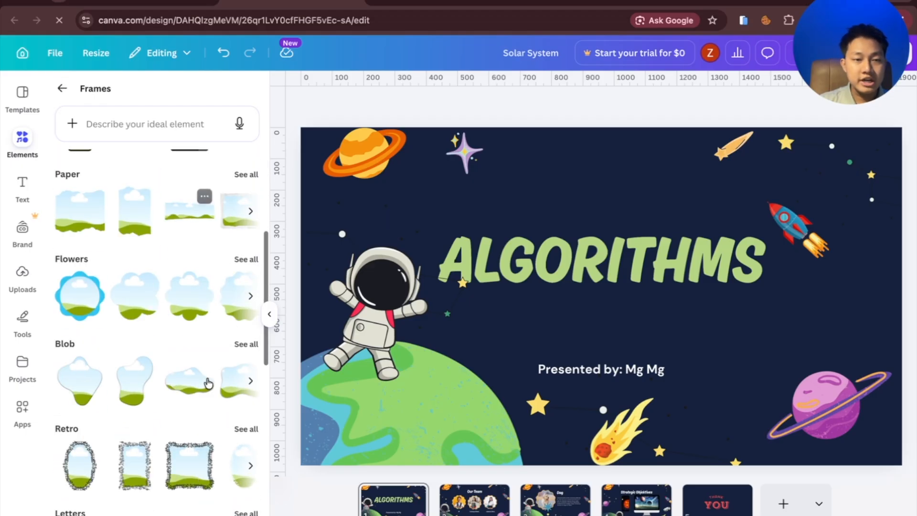
scroll(208, 382, down, 13)
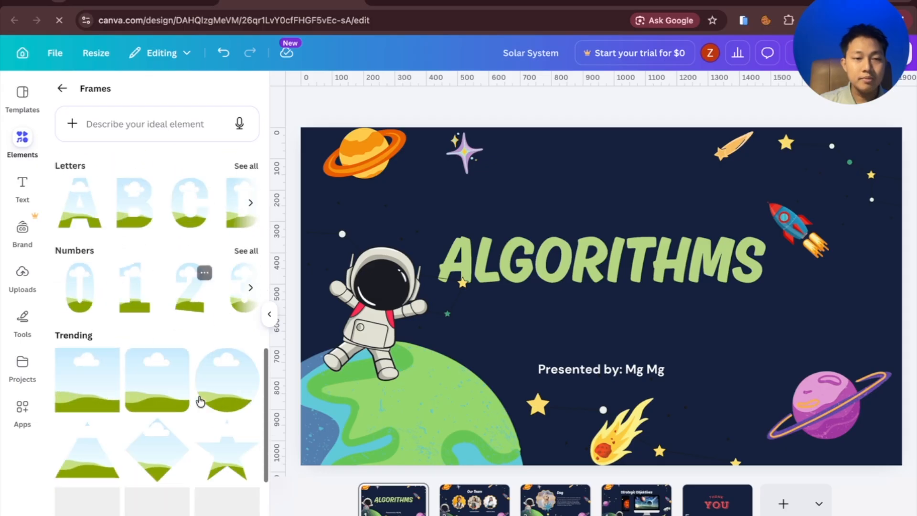
scroll(205, 382, down, 3)
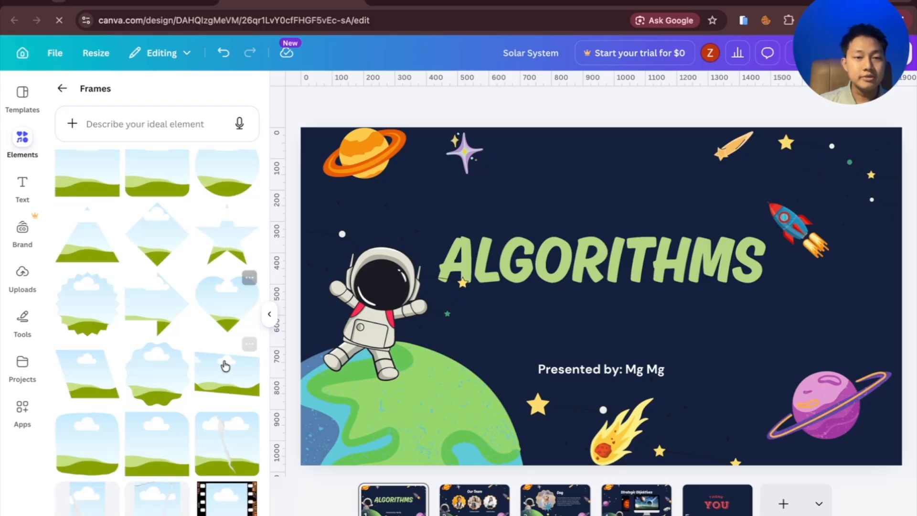
scroll(225, 367, down, 4)
drag(231, 179, 704, 210)
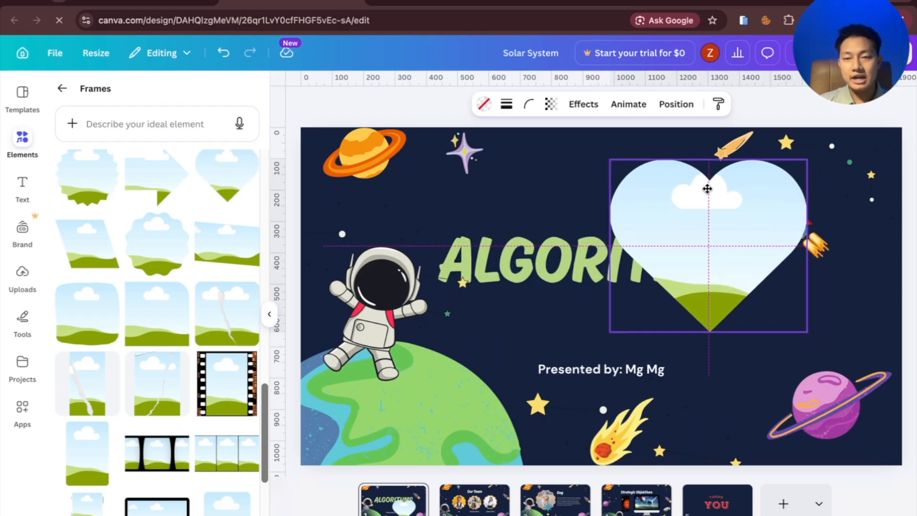
- Try the uploaded portrait photo inside the heart frame and delete both the photo and the frame from the title page
click(23, 277)
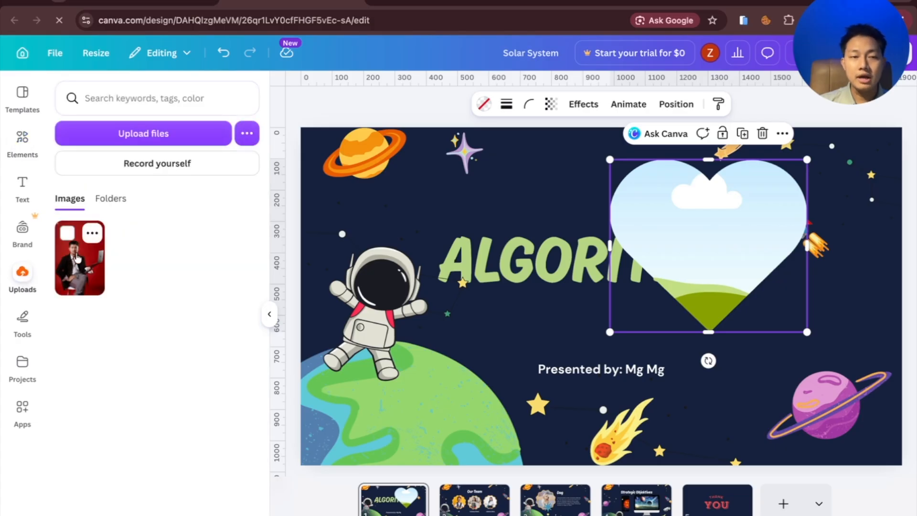
drag(77, 258, 773, 252)
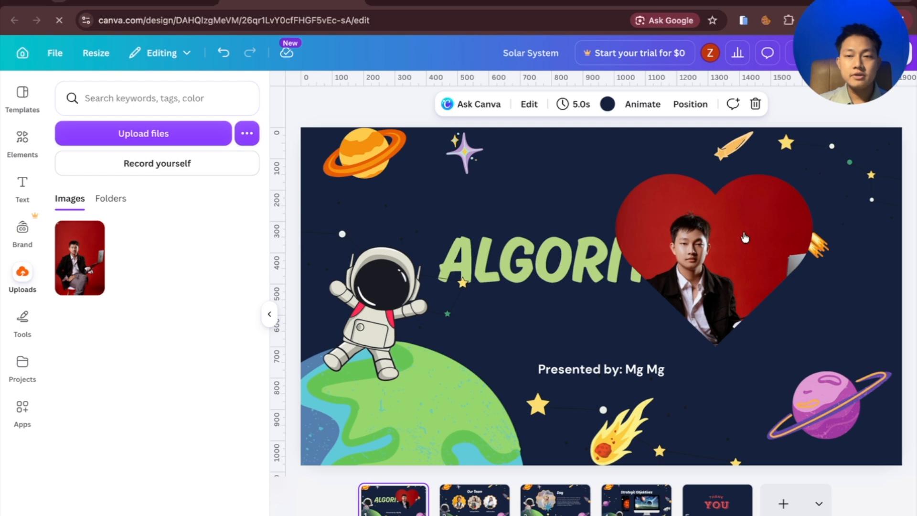
drag(728, 232, 696, 299)
key(Delete)
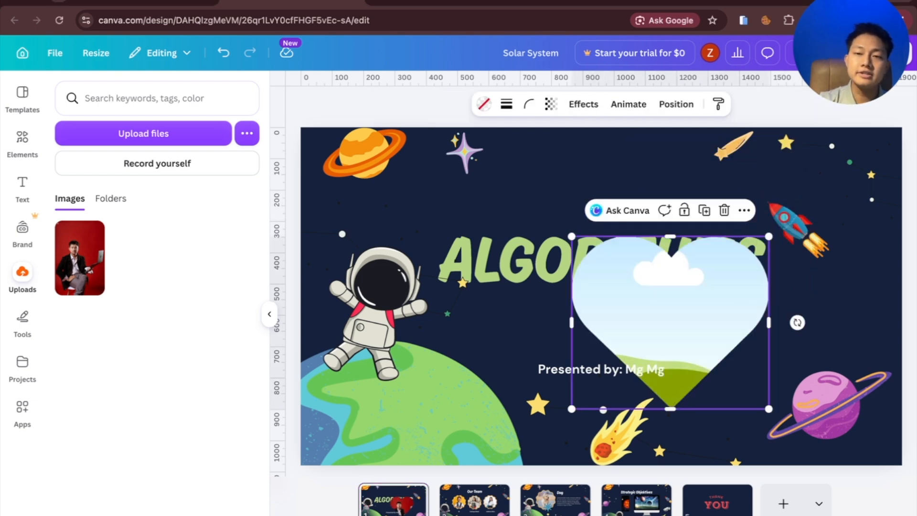
key(Delete)
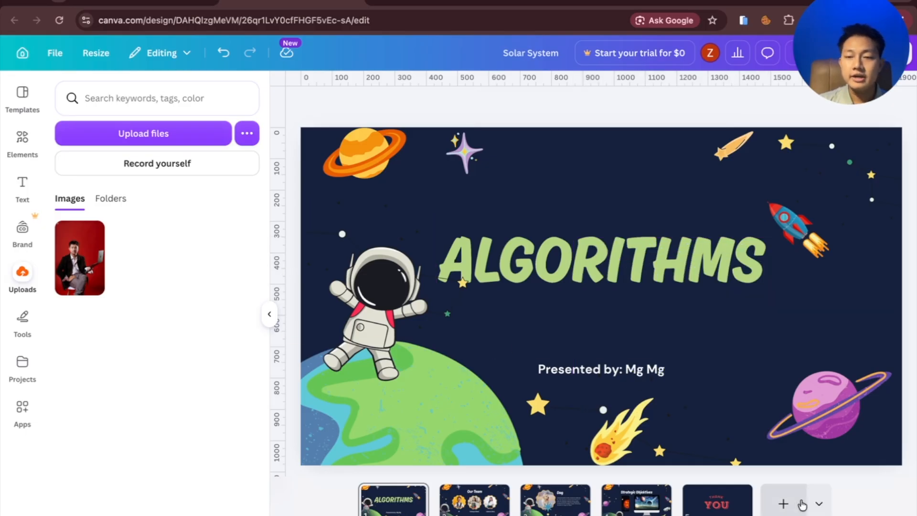
- Add a blank page after the thank-you page and bring up the mockup collection among the elements
click(783, 504)
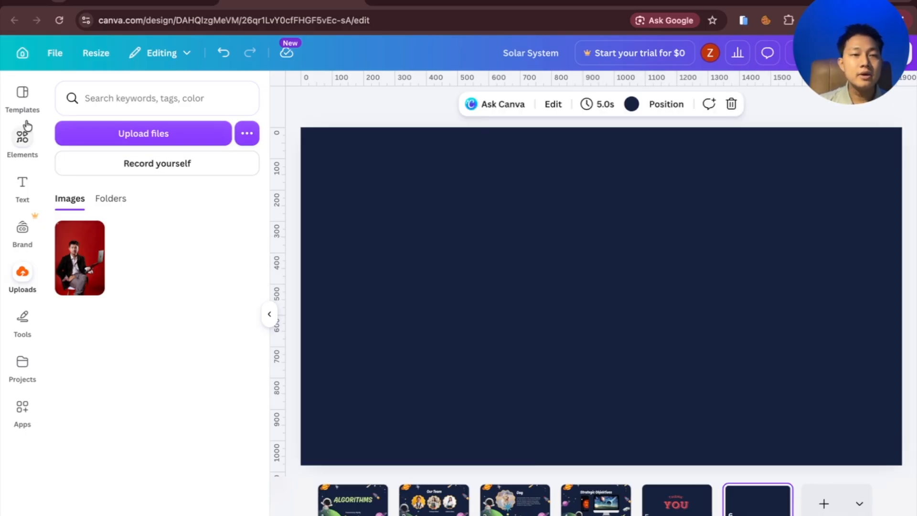
click(14, 130)
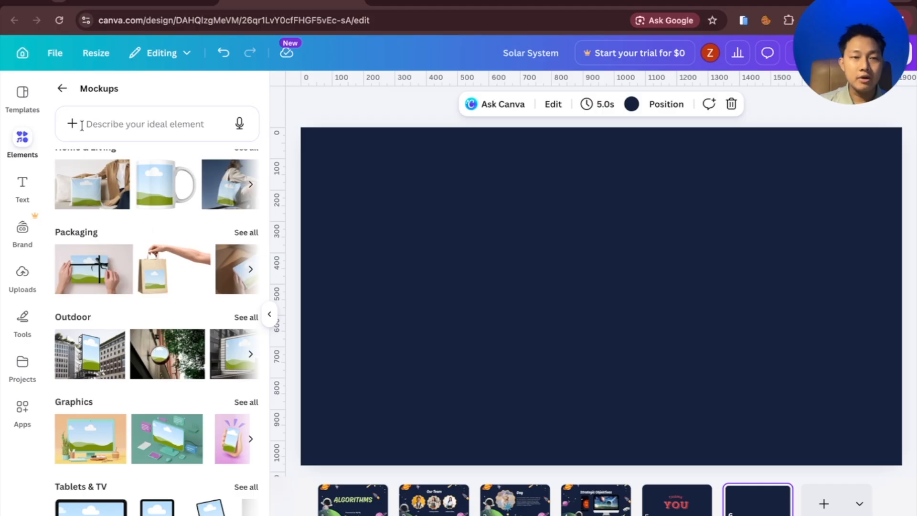
click(61, 91)
scroll(212, 317, down, 3)
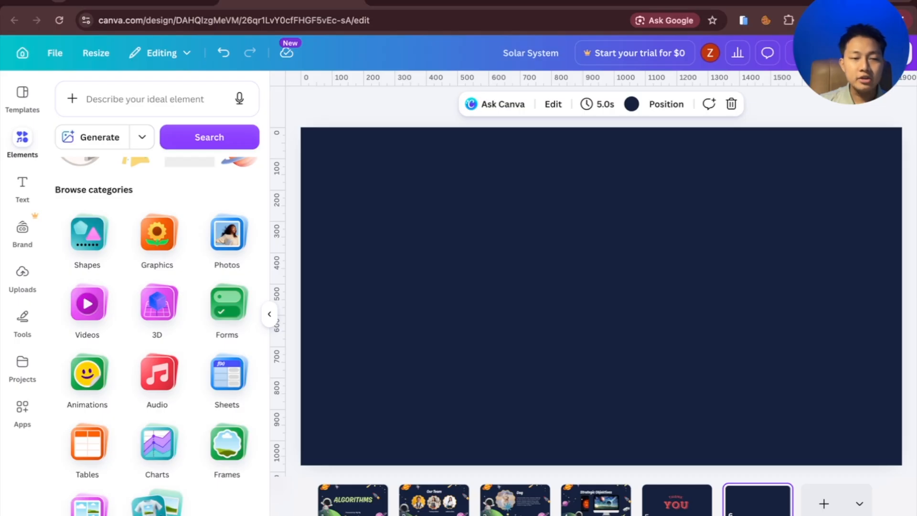
click(165, 501)
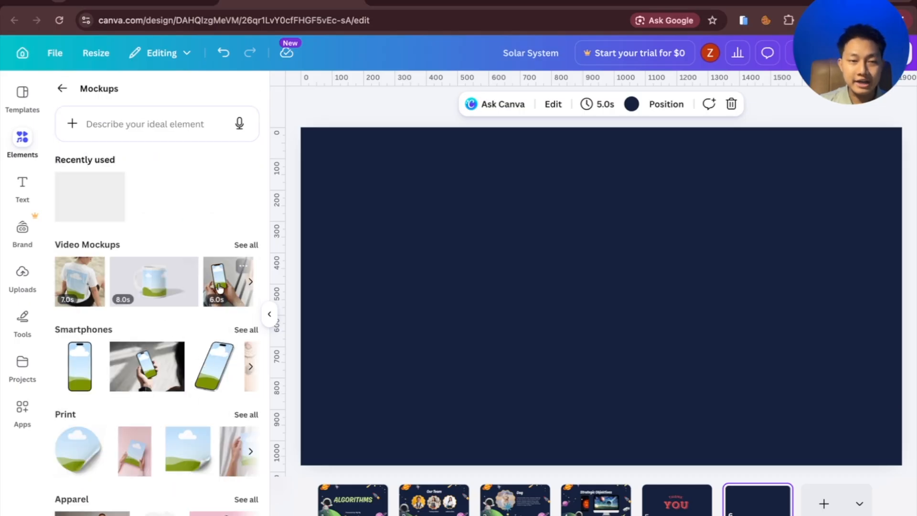
- Place the tilted smartphone mockup on the blank page and delete the extra mockup of a hand holding a phone
click(252, 282)
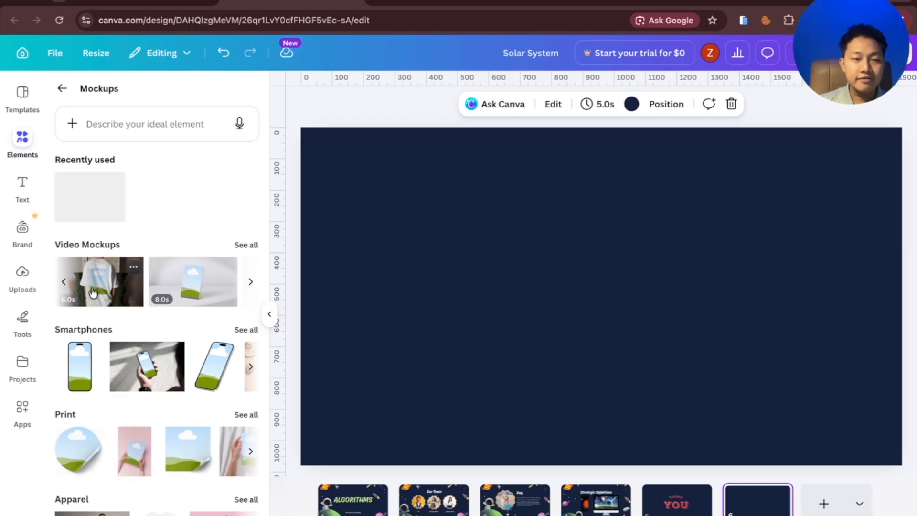
scroll(184, 391, down, 2)
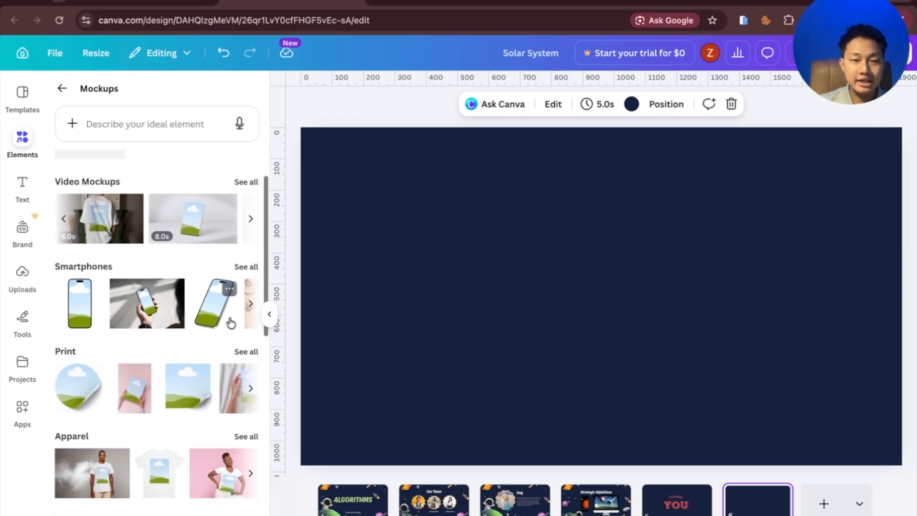
click(249, 309)
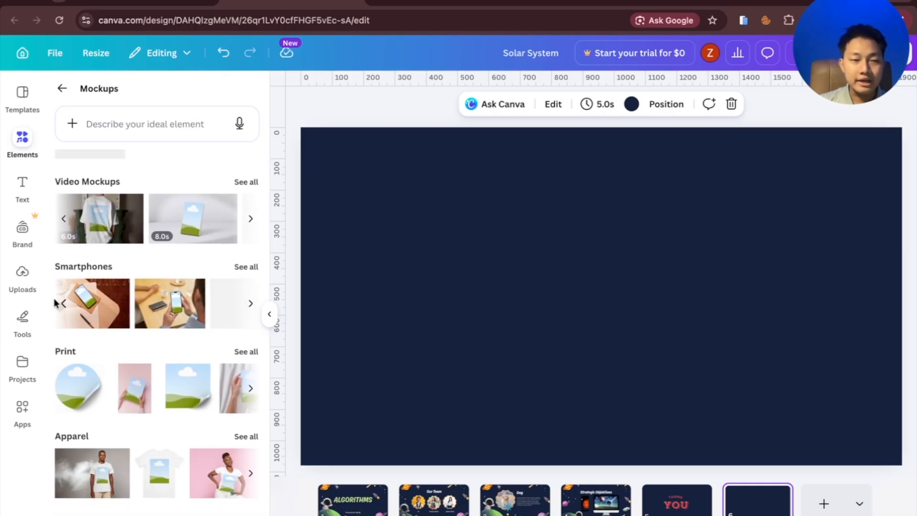
drag(61, 303, 549, 305)
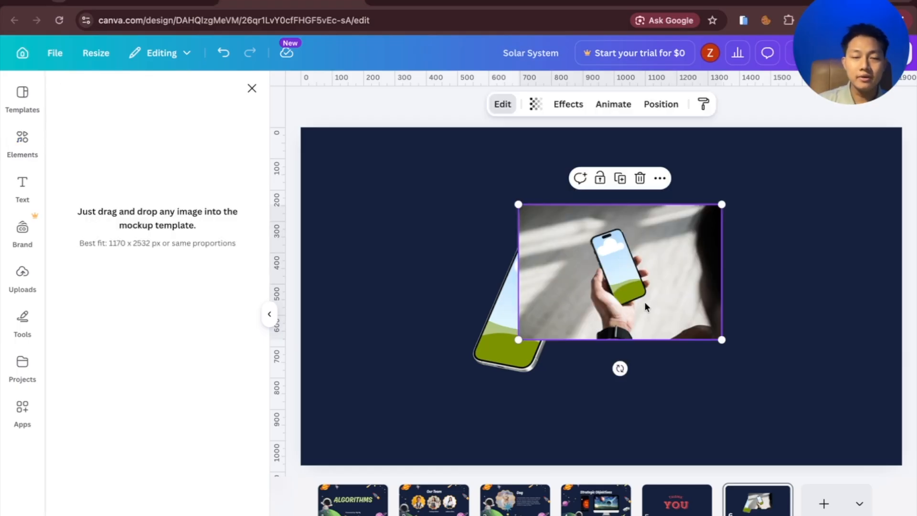
key(Delete)
- Move the tilted smartphone mockup up and to the left, and fill its screen with the uploaded portrait photo
drag(530, 313, 486, 291)
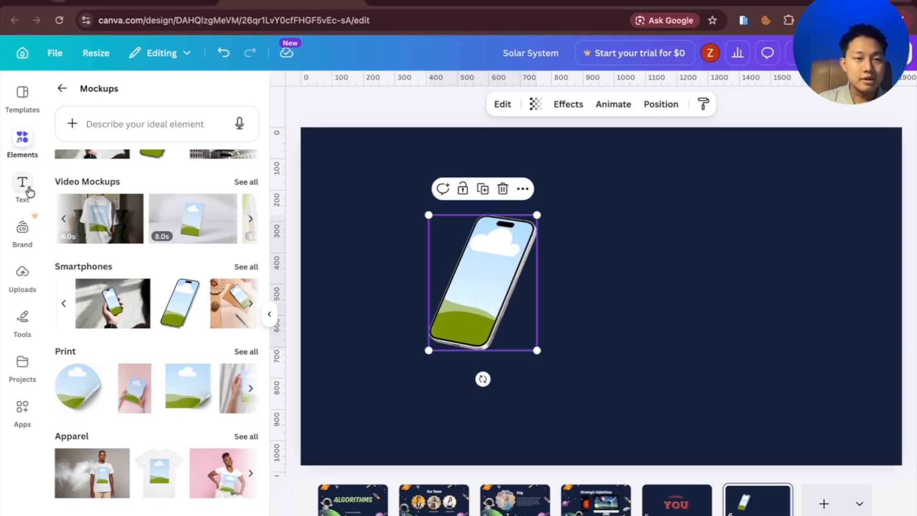
click(22, 273)
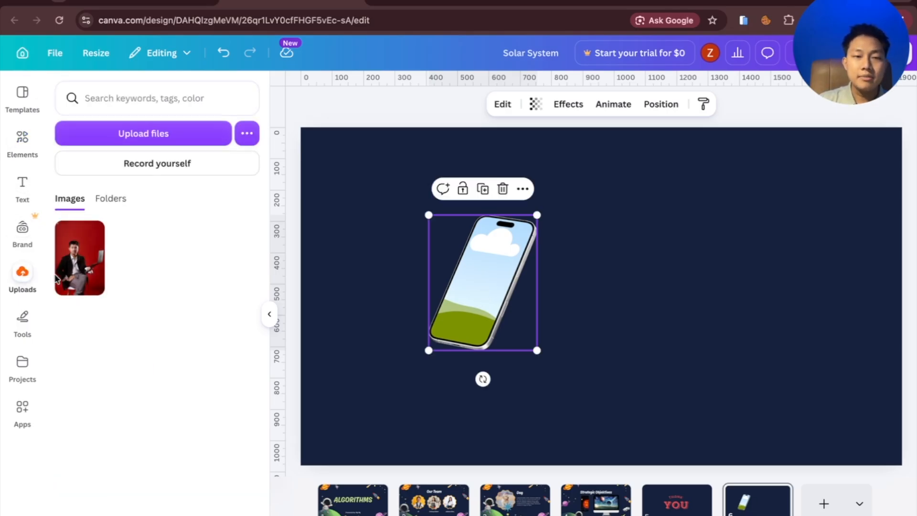
drag(71, 270, 532, 313)
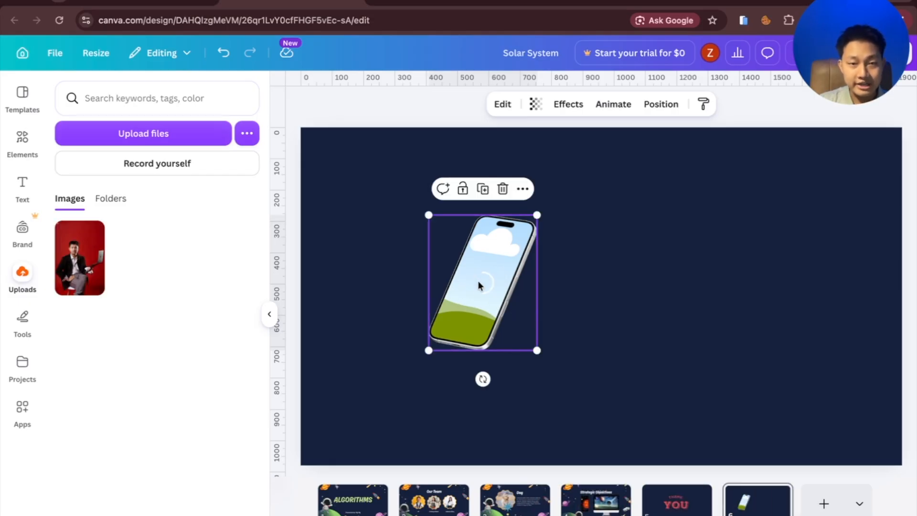
- Leave the mockups and search the photo collection for "plant"
click(32, 156)
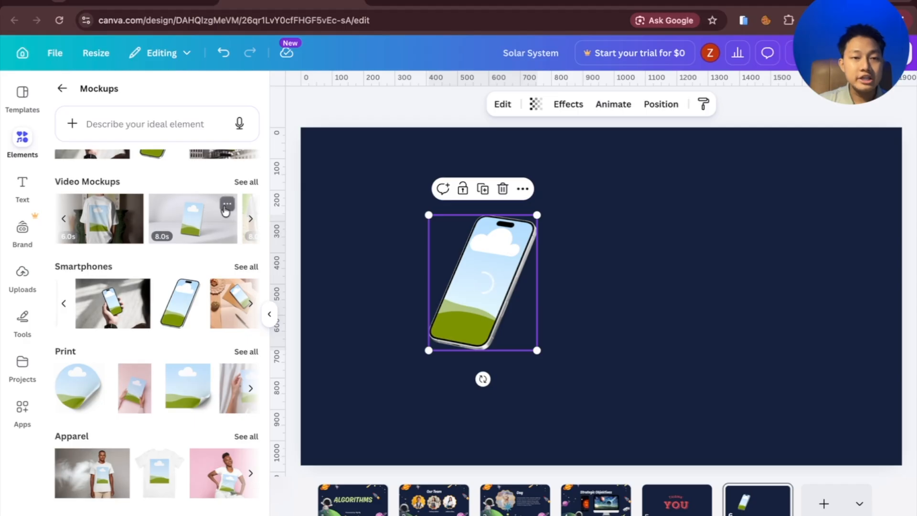
scroll(225, 211, up, 2)
click(70, 98)
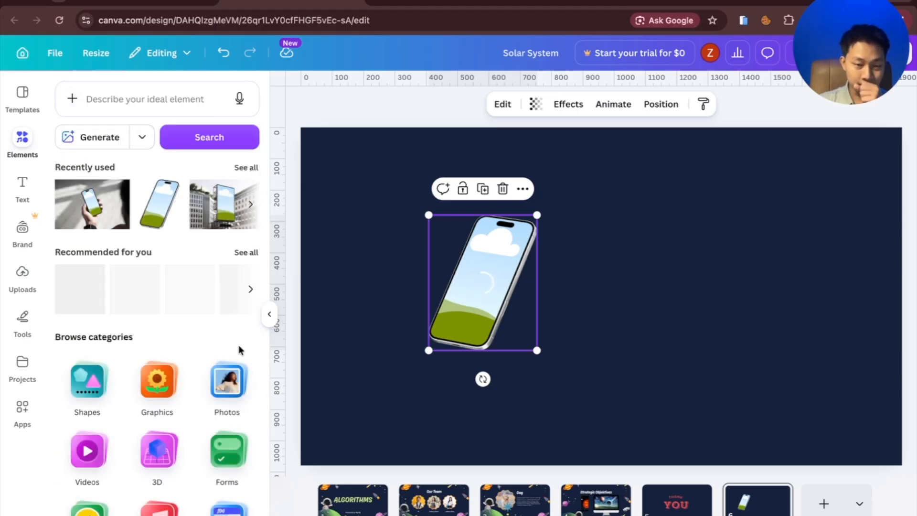
click(225, 394)
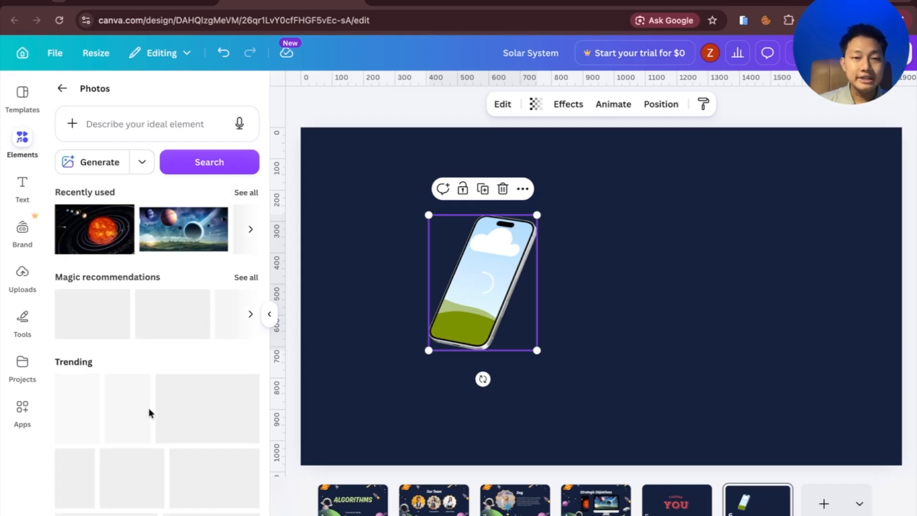
click(124, 124)
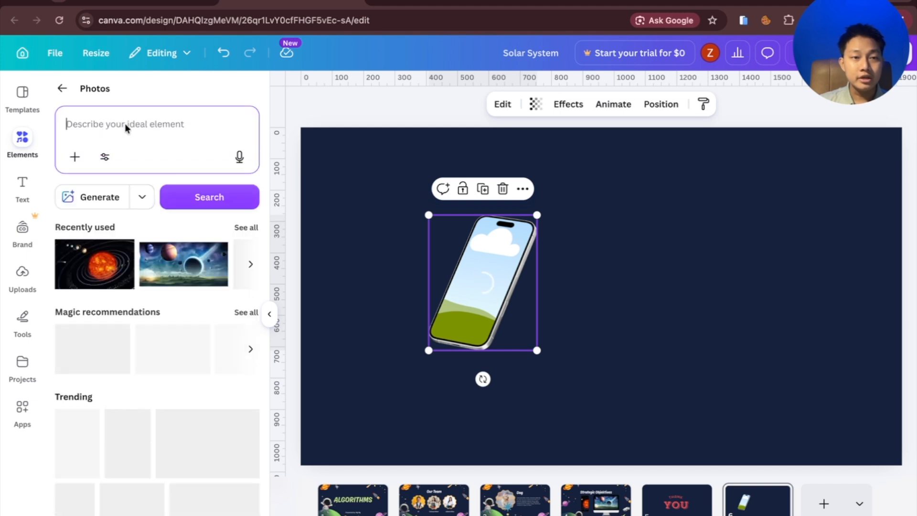
text(p)
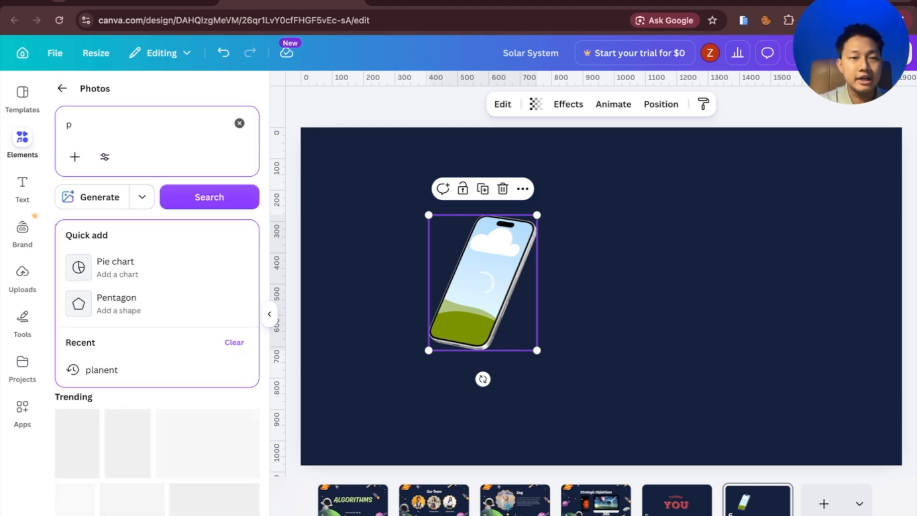
text(lant)
key(Return)
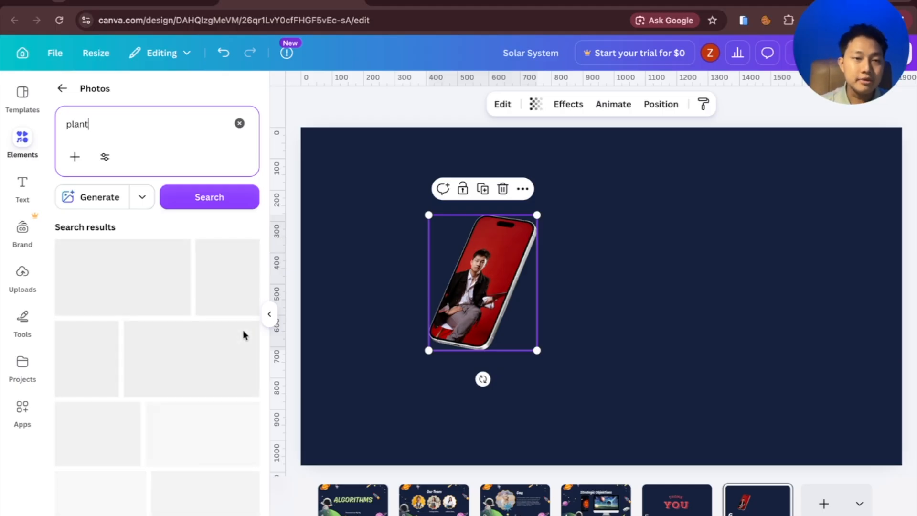
- Rotate the smartphone mockup slightly clockwise on the sixth page and deselect it
click(602, 262)
click(533, 311)
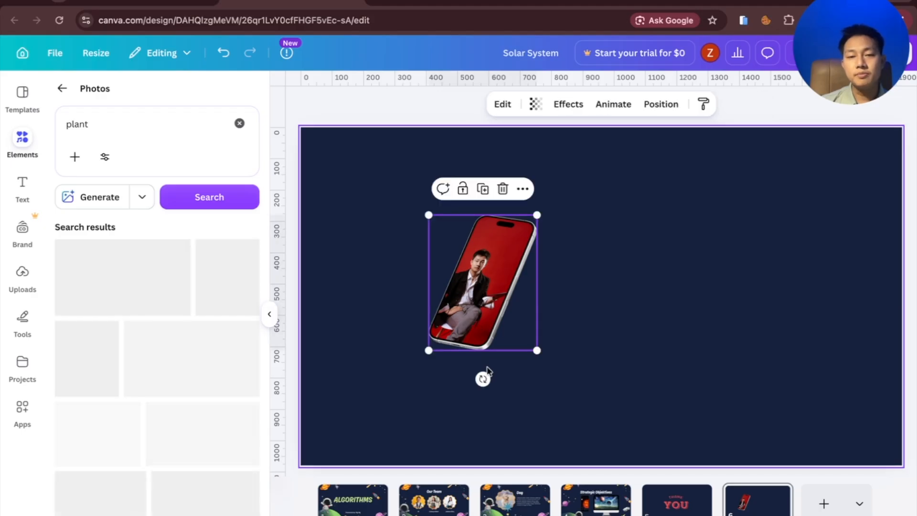
mouse_move(483, 378)
mouse_down()
mouse_move(442, 370)
mouse_move(424, 334)
mouse_move(555, 364)
mouse_move(544, 375)
mouse_move(481, 376)
mouse_up()
click(631, 297)
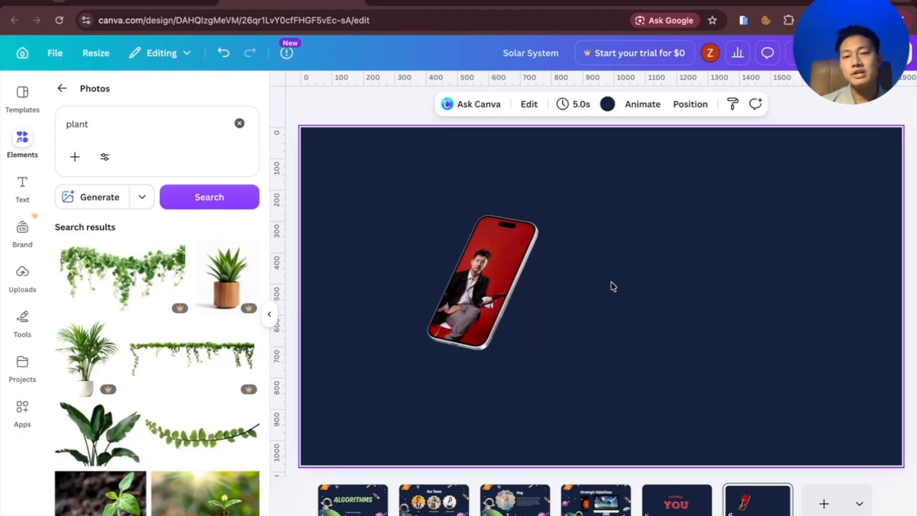
- Look through the plant photos and replace the photo search with the recent term "dog"
key(Escape)
scroll(149, 395, down, 1)
scroll(149, 396, down, 10)
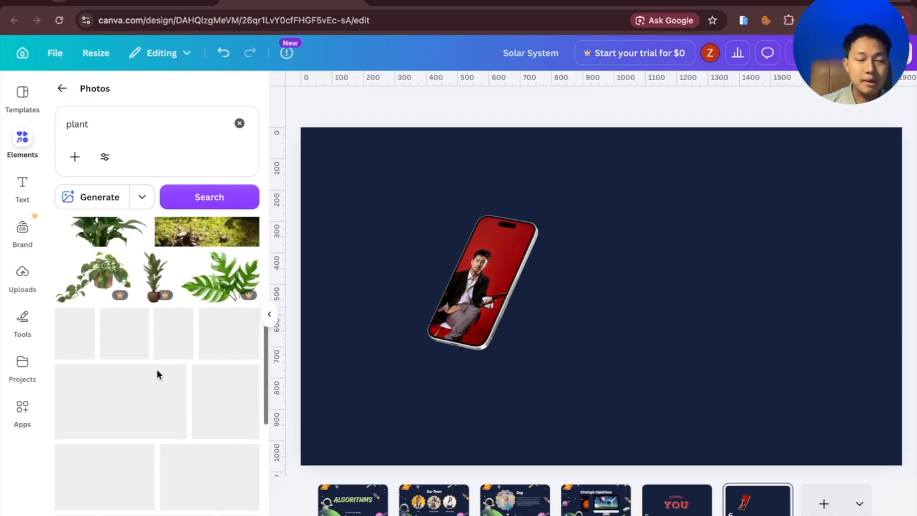
scroll(179, 325, up, 1)
click(102, 127)
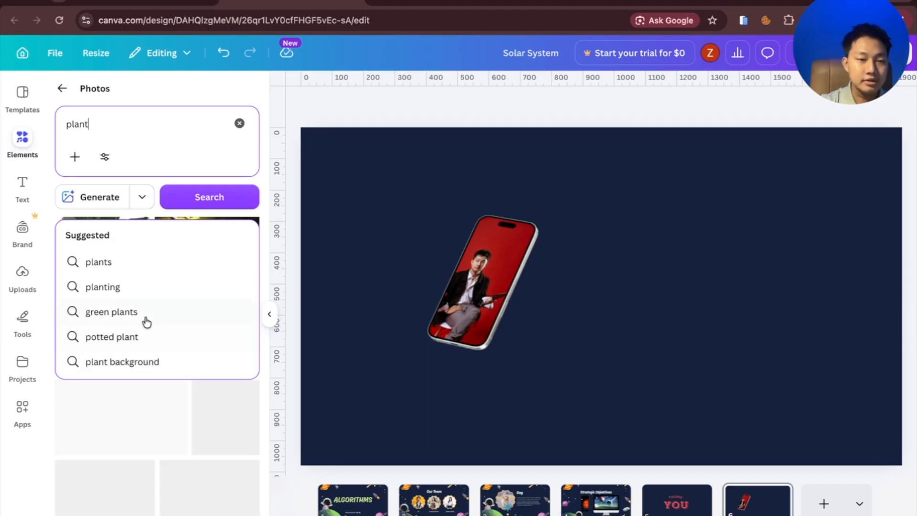
key(BackSpace)
key(BackSpace)
key(BackSpace)
key(BackSpace)
key(BackSpace)
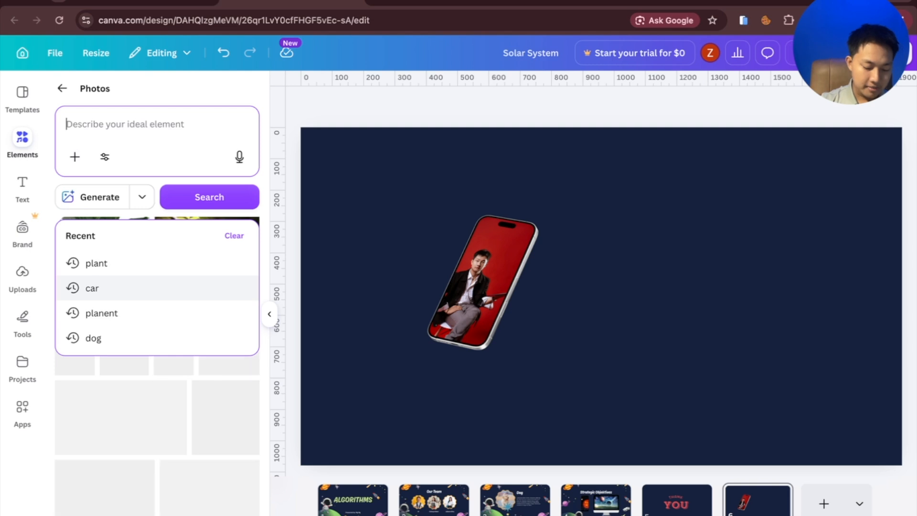
click(125, 336)
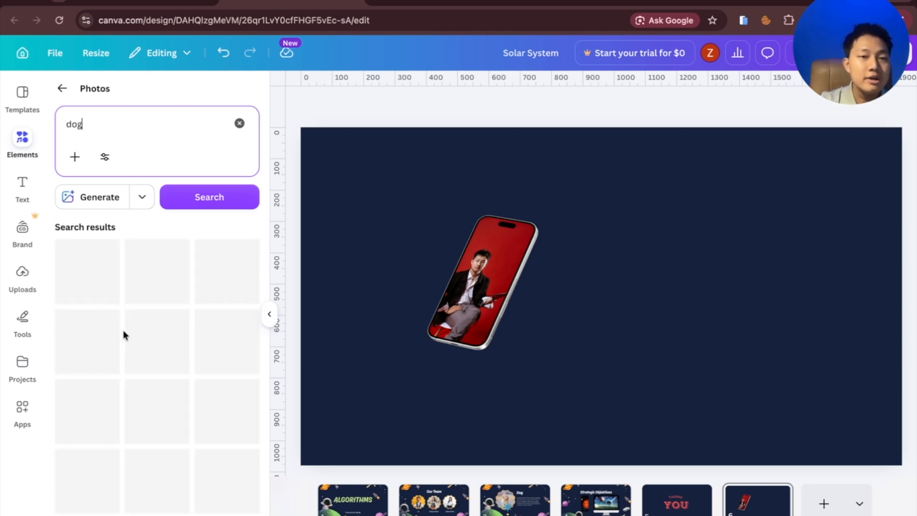
- Fill the smartphone mockup's screen with the curly brown dog photo and shift the mockup slightly to the right
scroll(229, 430, down, 10)
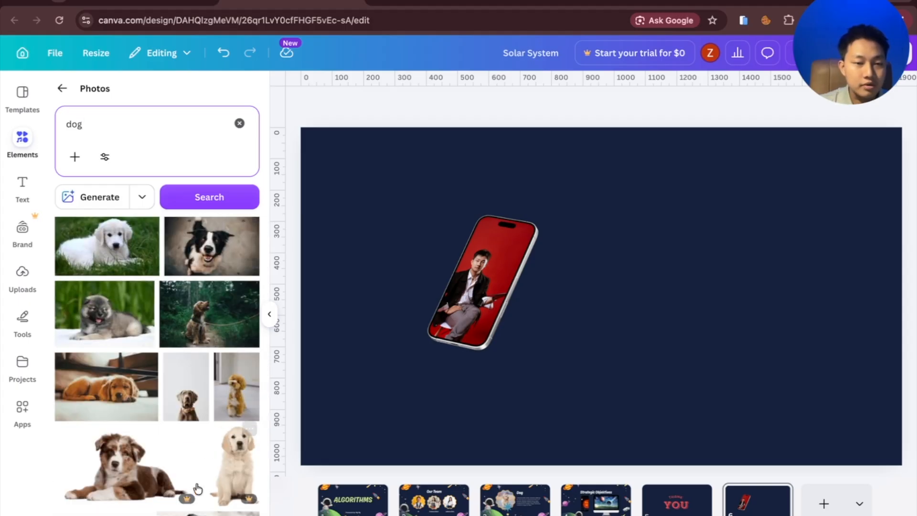
drag(236, 399, 478, 307)
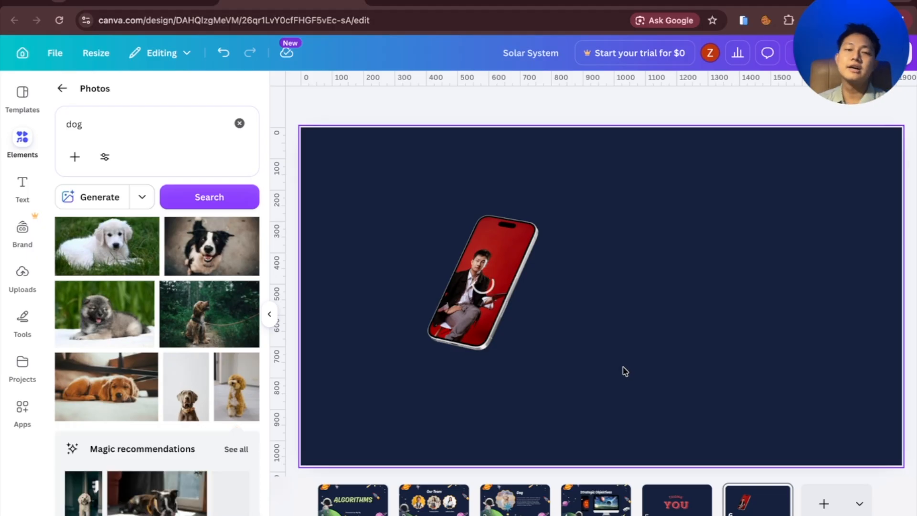
click(655, 290)
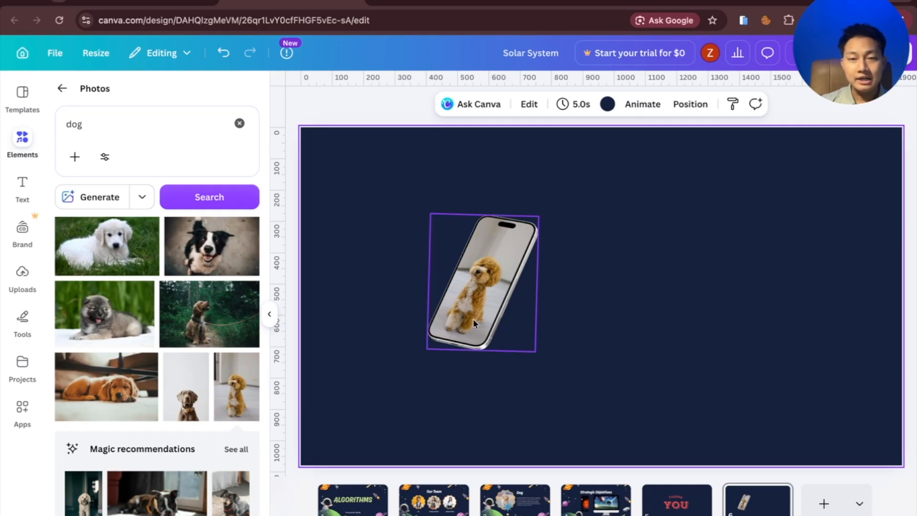
drag(473, 320, 492, 320)
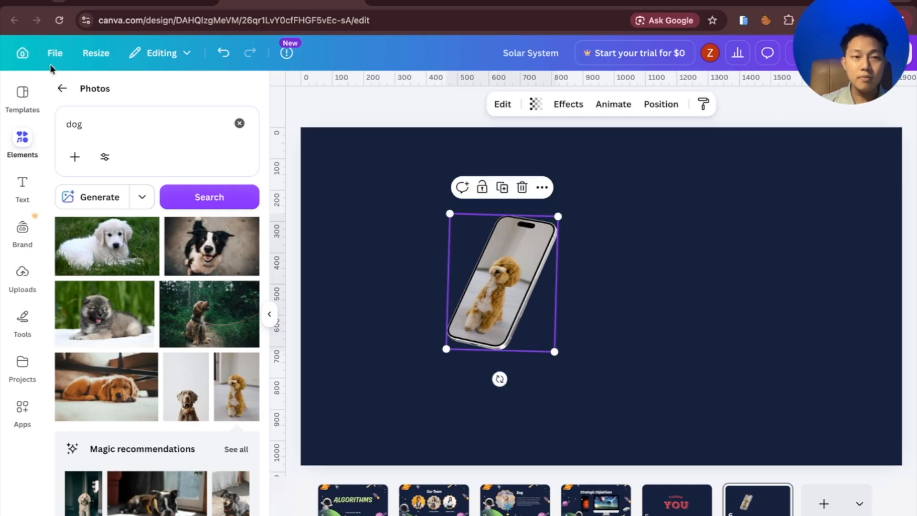
- Return to the mockup collection and place the white mug mockup from Home & Living to the right of the smartphone
click(62, 88)
scroll(221, 379, down, 3)
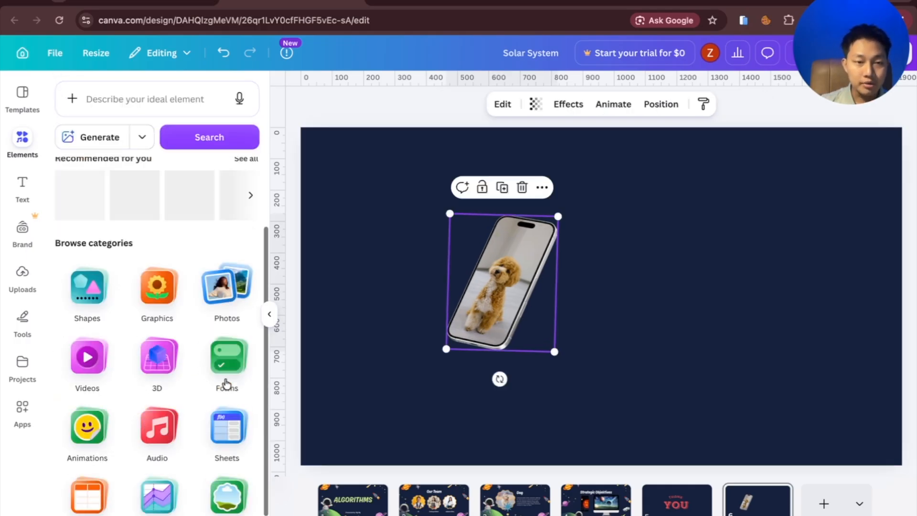
click(165, 508)
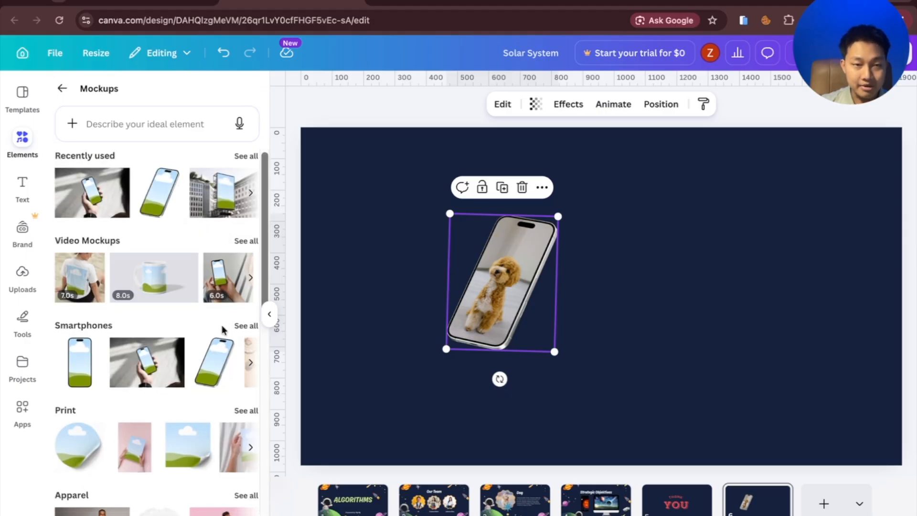
scroll(223, 330, down, 10)
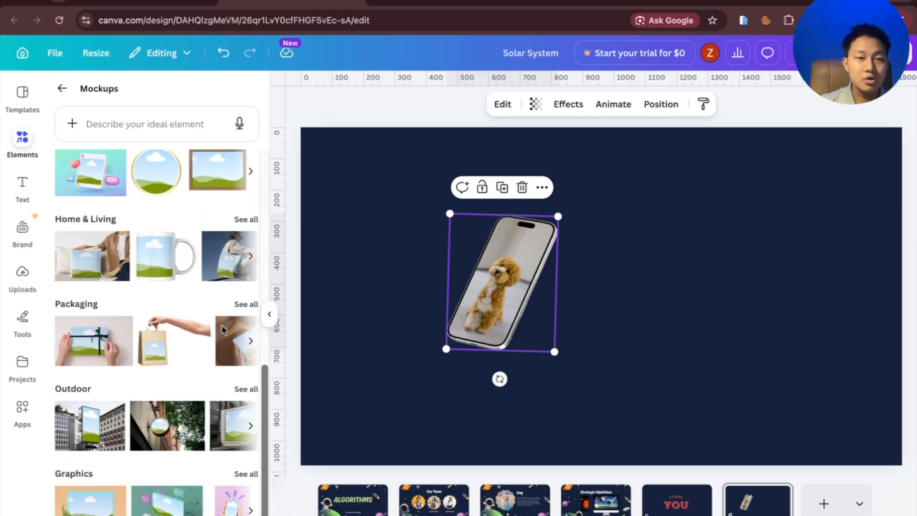
drag(165, 263, 737, 290)
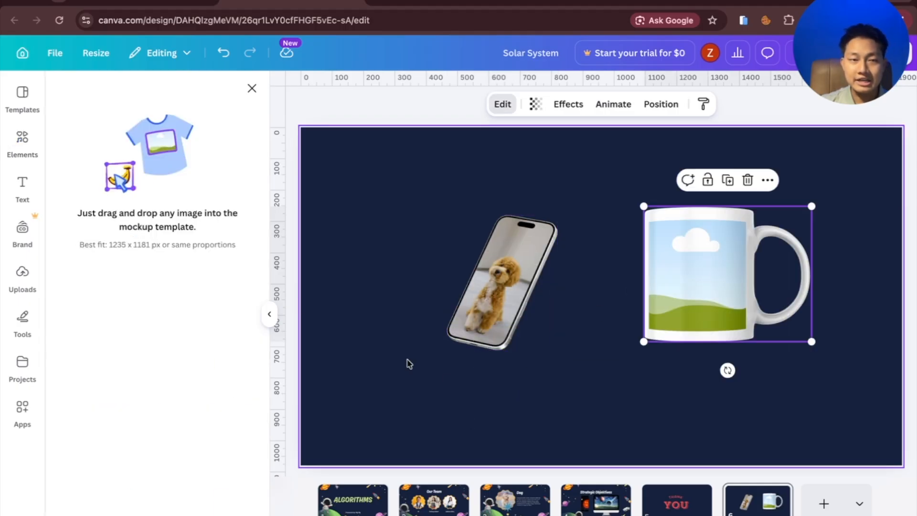
- Upload the white-shirt portrait "DSC04551 copya.jpg" from the recent files
click(30, 275)
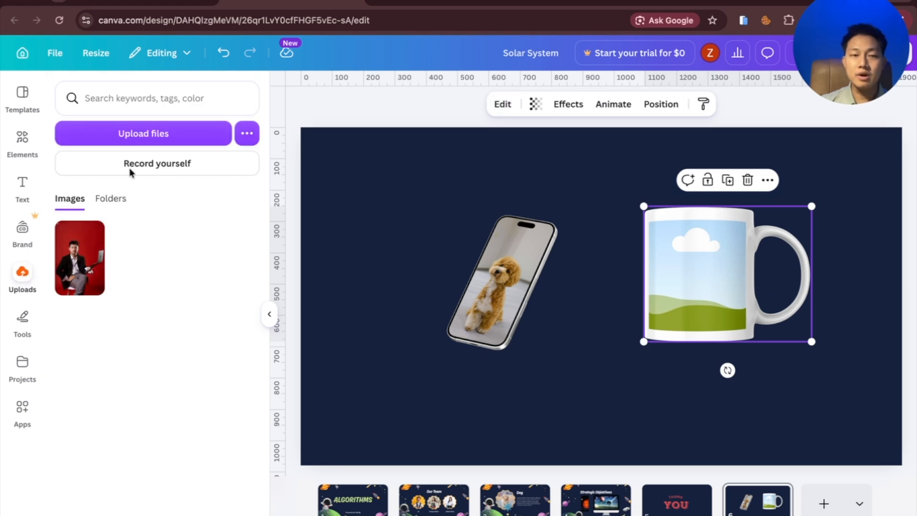
click(116, 134)
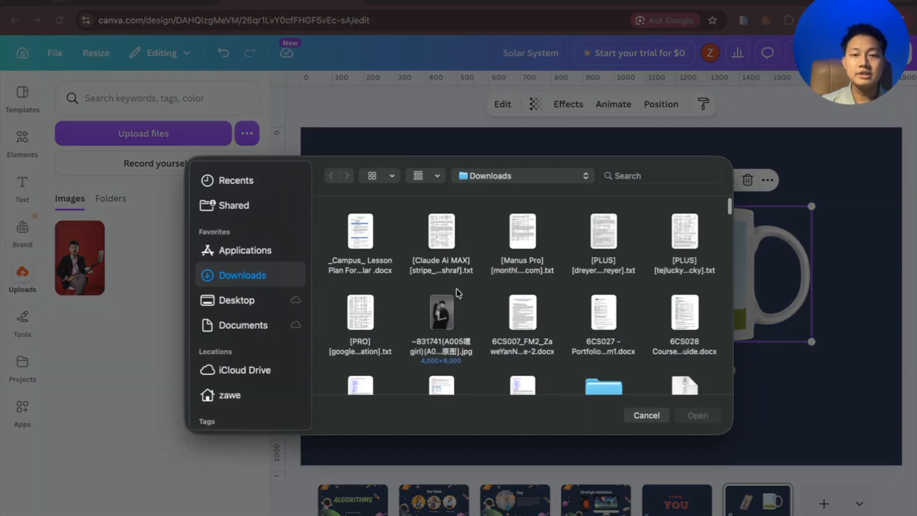
click(253, 184)
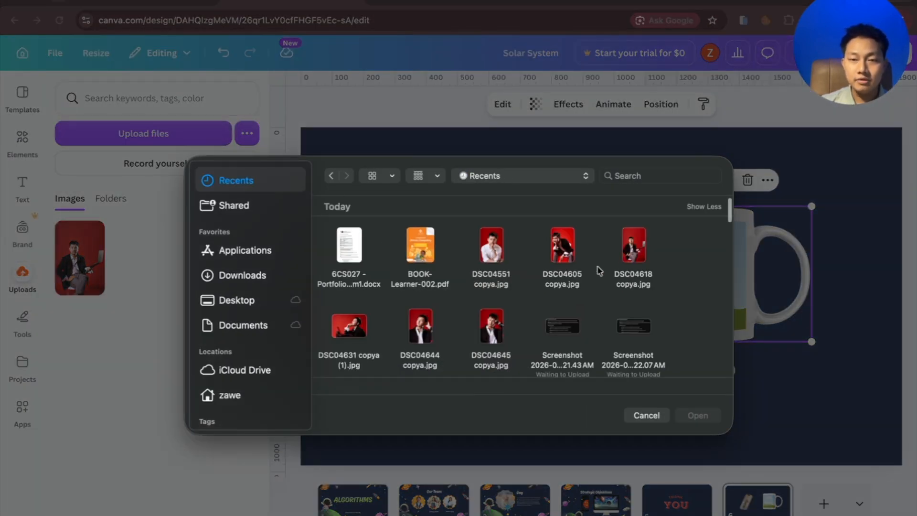
click(492, 255)
click(697, 415)
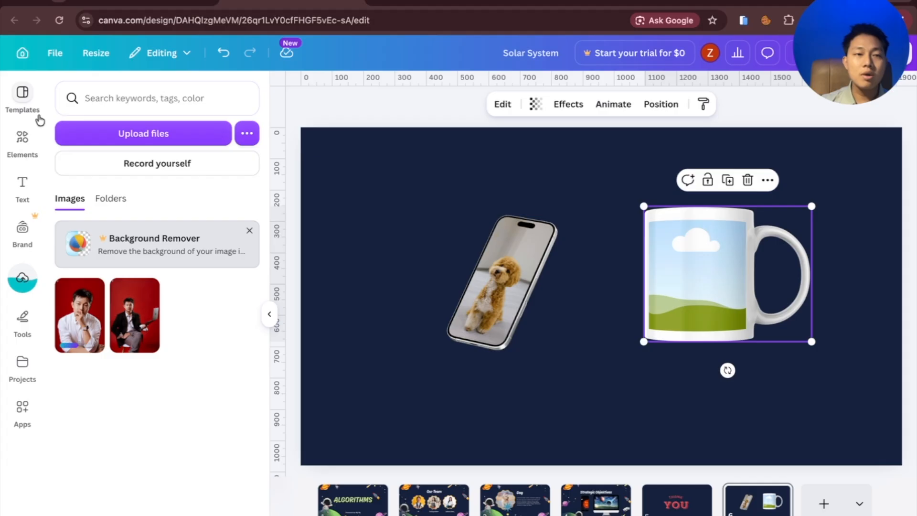
- Browse the Graphics and Outdoor mockups and place the concrete-wall billboard mockup on the sixth page
click(22, 139)
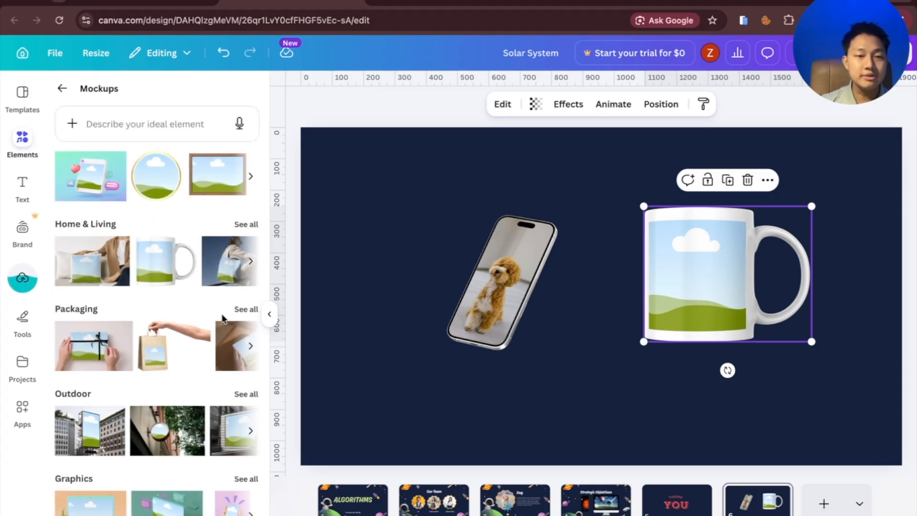
scroll(222, 318, down, 2)
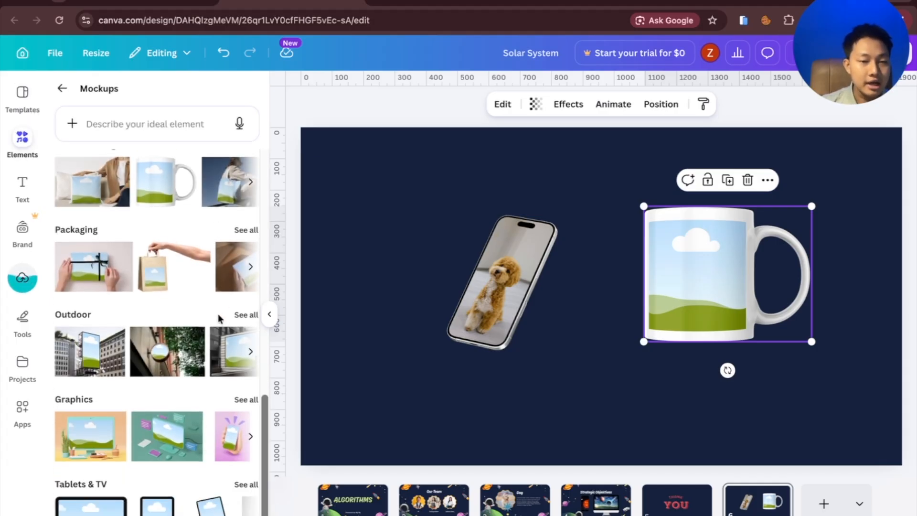
click(252, 435)
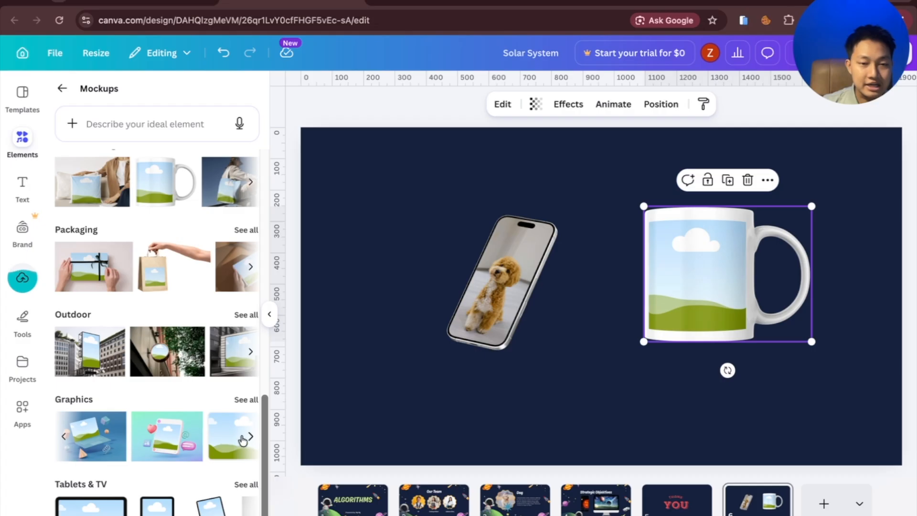
click(250, 436)
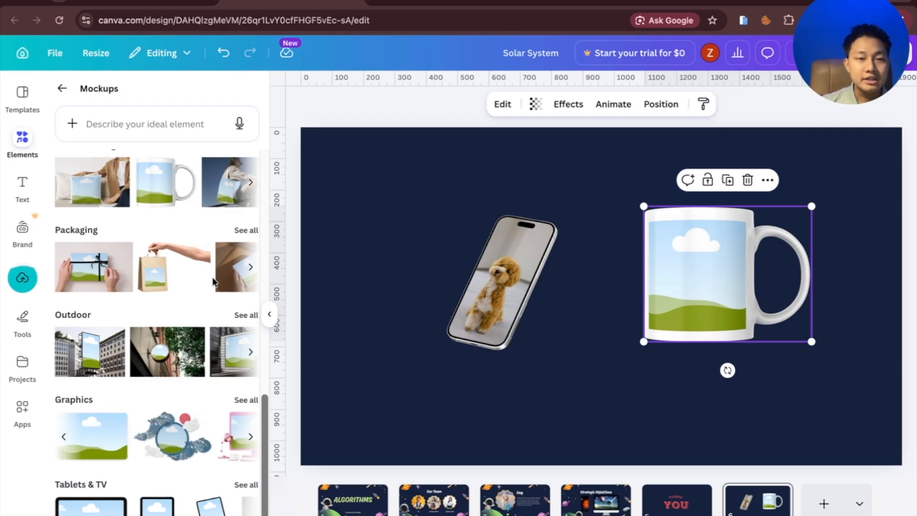
scroll(214, 282, up, 1)
click(243, 365)
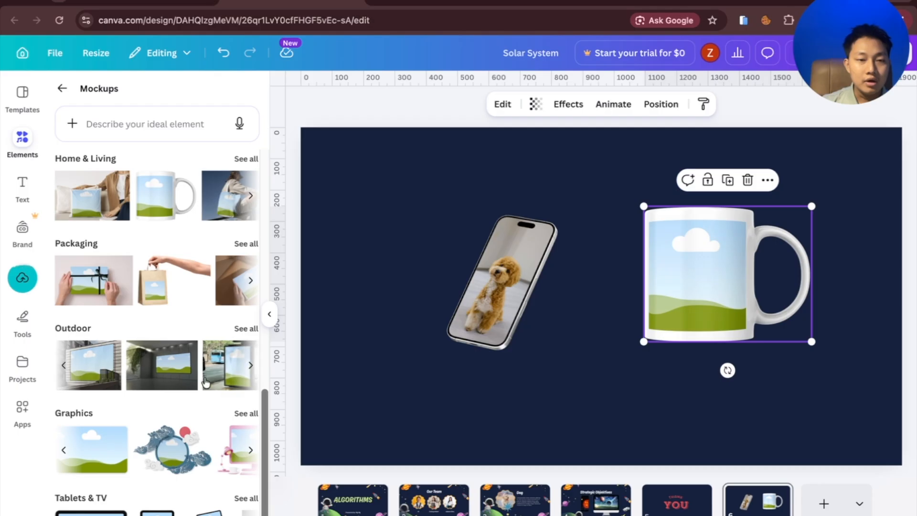
drag(147, 372, 436, 285)
- Move the billboard mockup down below the smartphone mockup and shift the smartphone up and to the right
drag(454, 176, 502, 327)
click(537, 234)
drag(537, 234, 560, 184)
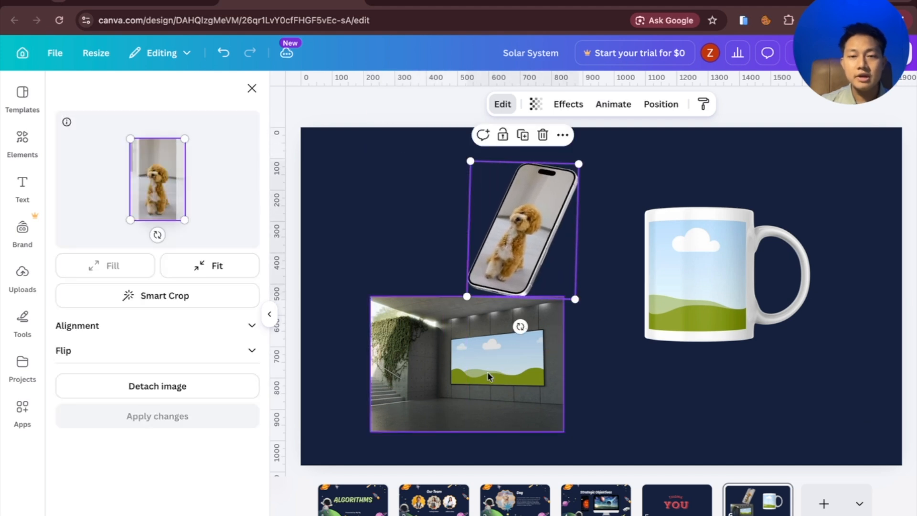
- Delete the concrete-wall billboard mockup from the sixth page
click(475, 376)
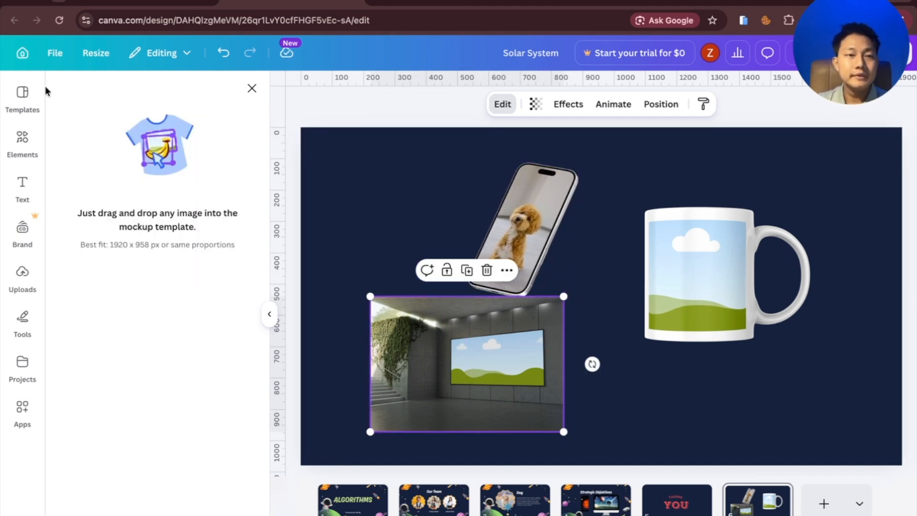
click(251, 88)
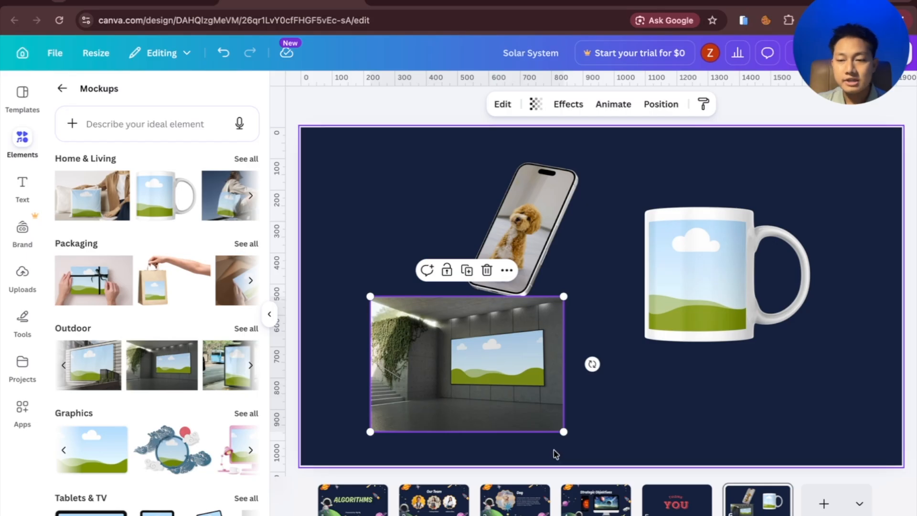
key(Delete)
- Add a seventh page and place the concrete-wall billboard mockup on it, enlarged from the upper-left corner to cover the whole page
click(824, 504)
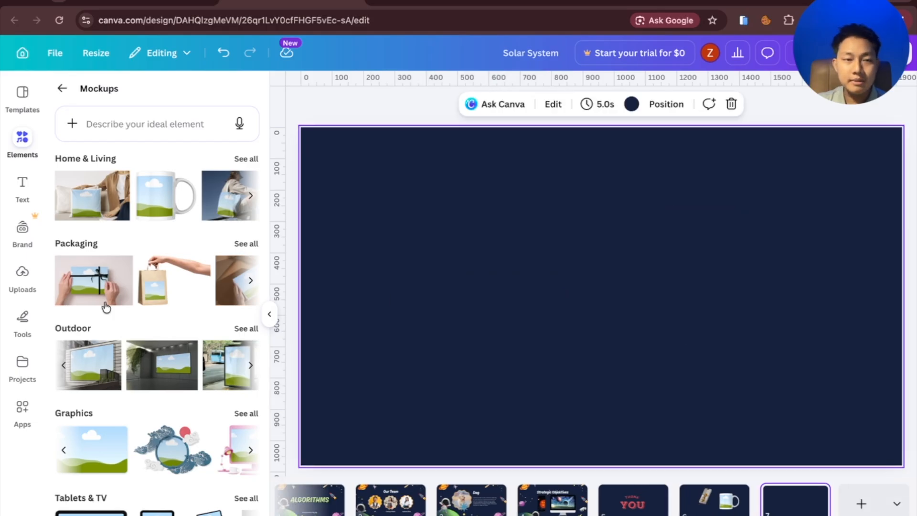
drag(162, 365, 528, 268)
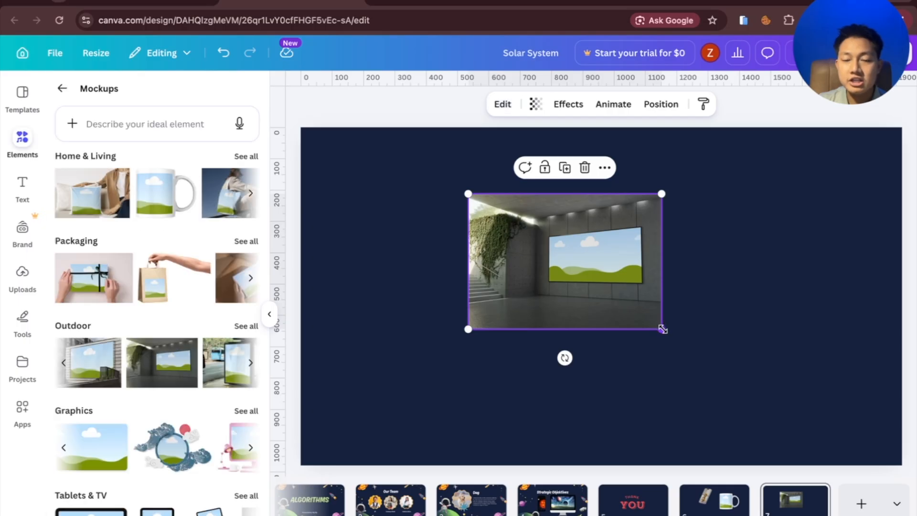
drag(662, 329, 859, 450)
drag(745, 381, 578, 317)
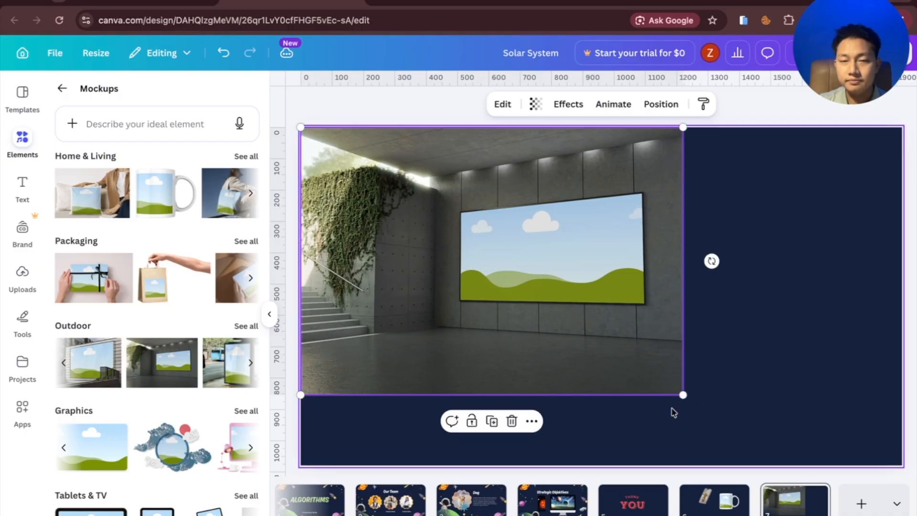
drag(681, 395, 898, 502)
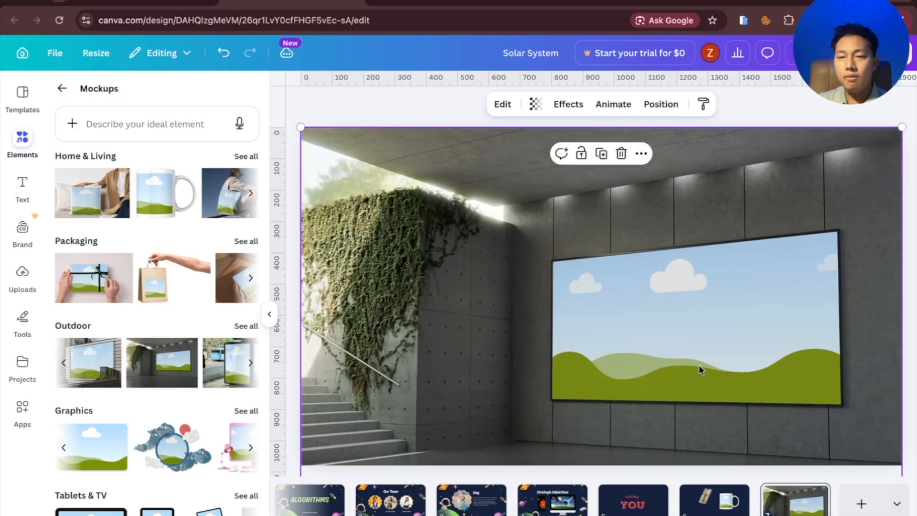
click(431, 104)
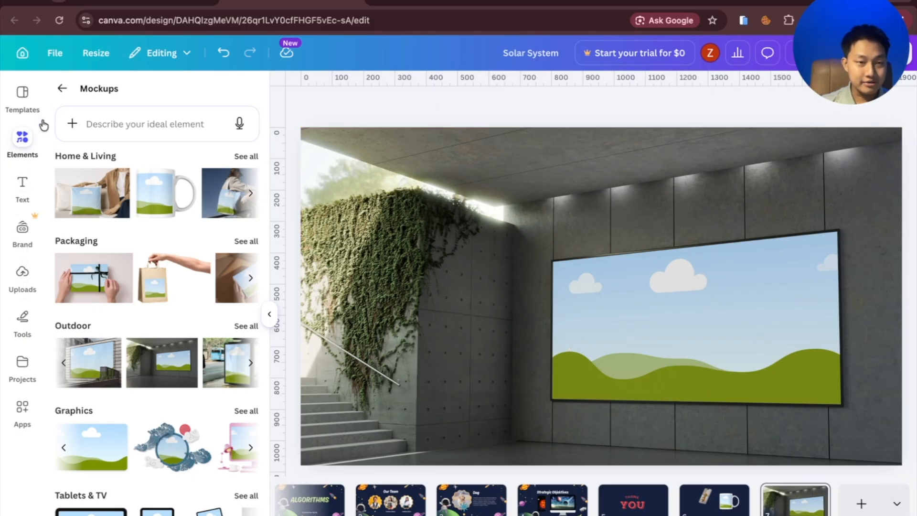
- Leave the mockups and search the photo collection for "girl"
click(63, 90)
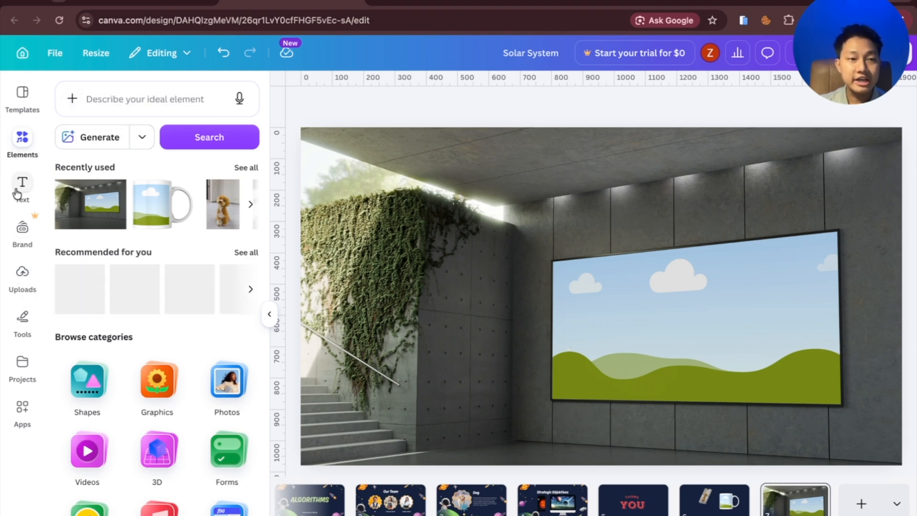
click(22, 146)
click(21, 145)
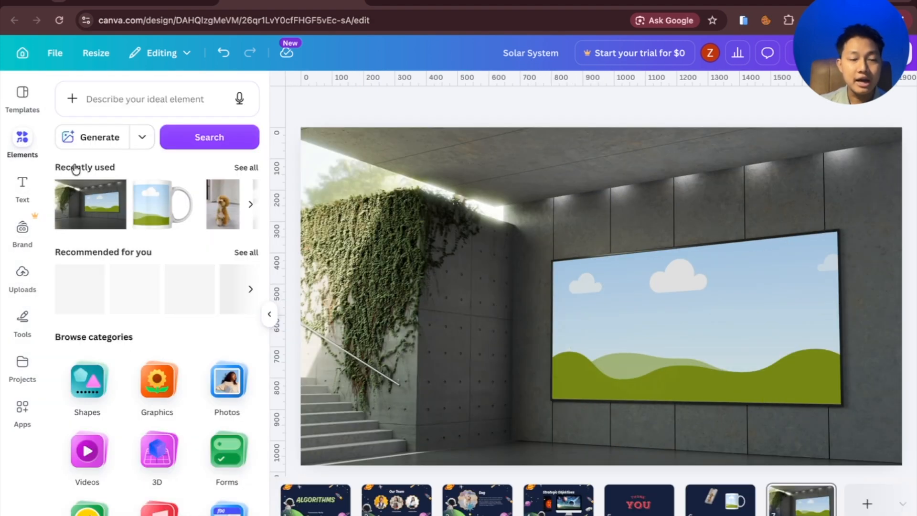
click(223, 381)
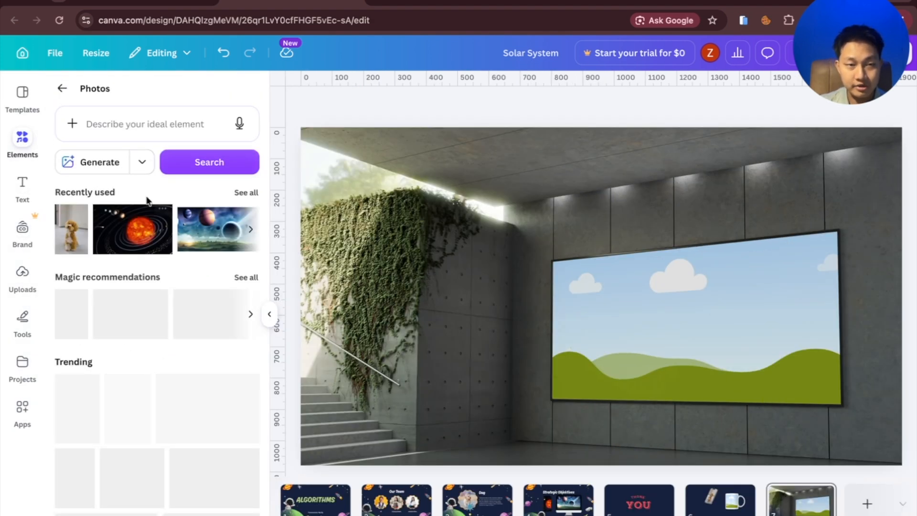
click(125, 128)
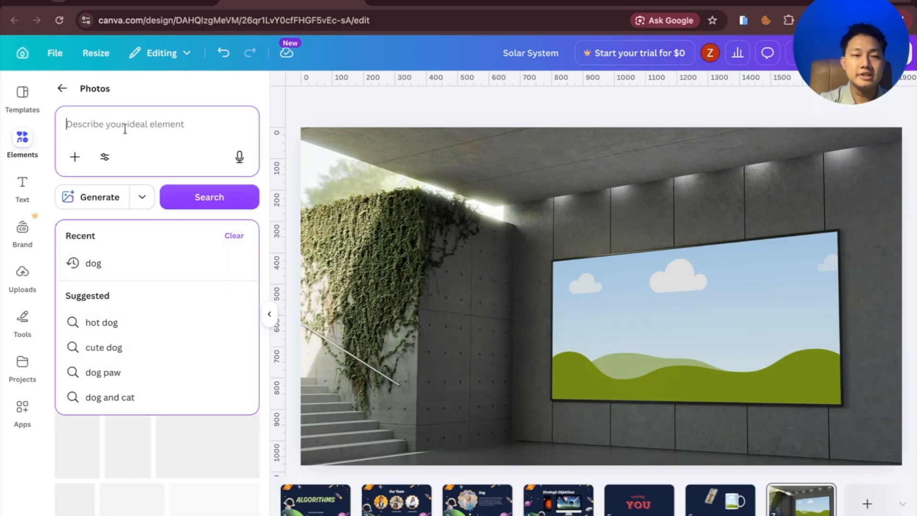
text(girl)
key(Return)
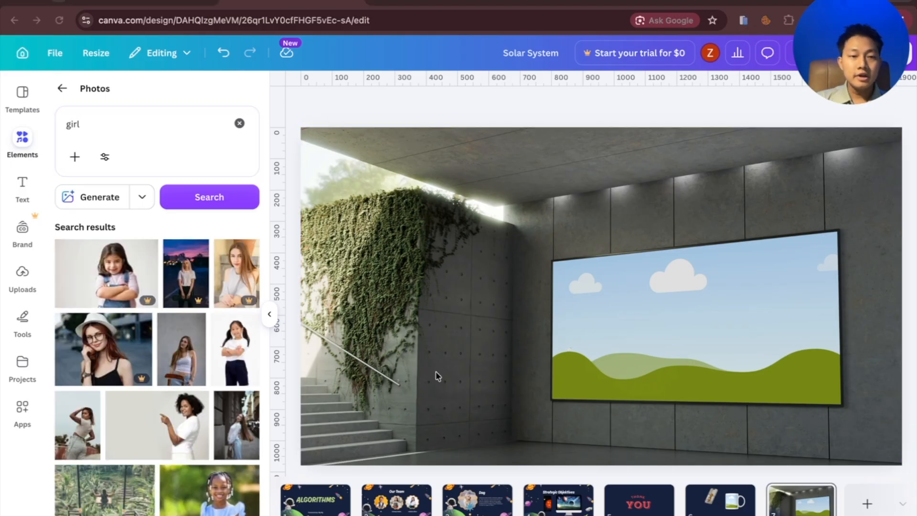
- Fill the billboard on the seventh page with the photo of the long-haired woman in a black blazer on a road
scroll(189, 430, down, 3)
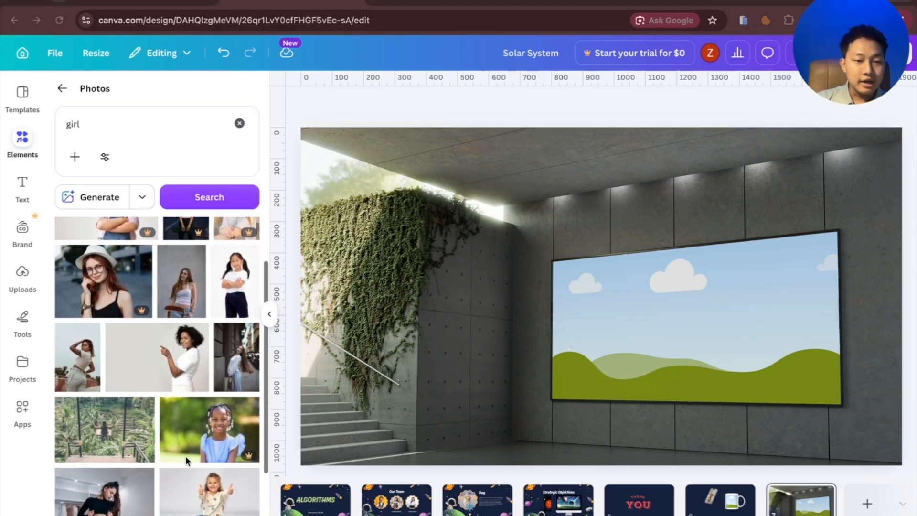
scroll(185, 454, up, 1)
scroll(185, 451, up, 2)
scroll(186, 454, down, 5)
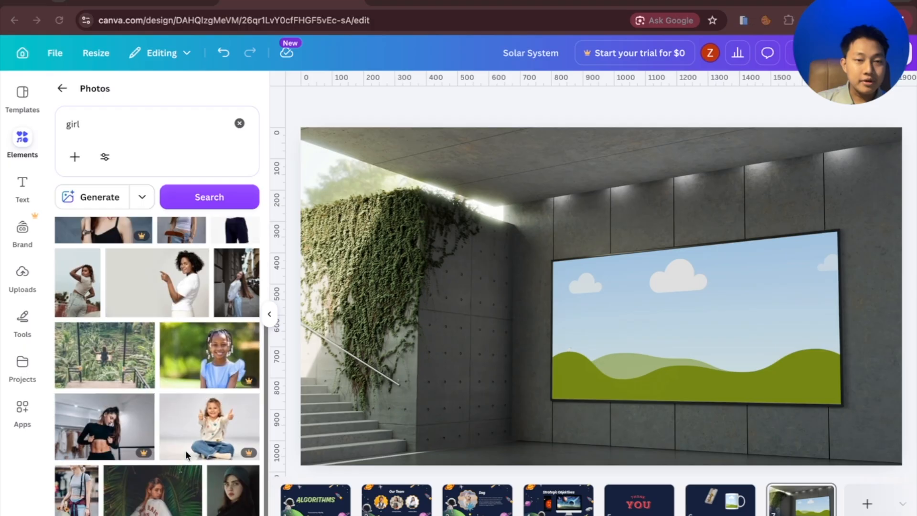
scroll(185, 445, down, 3)
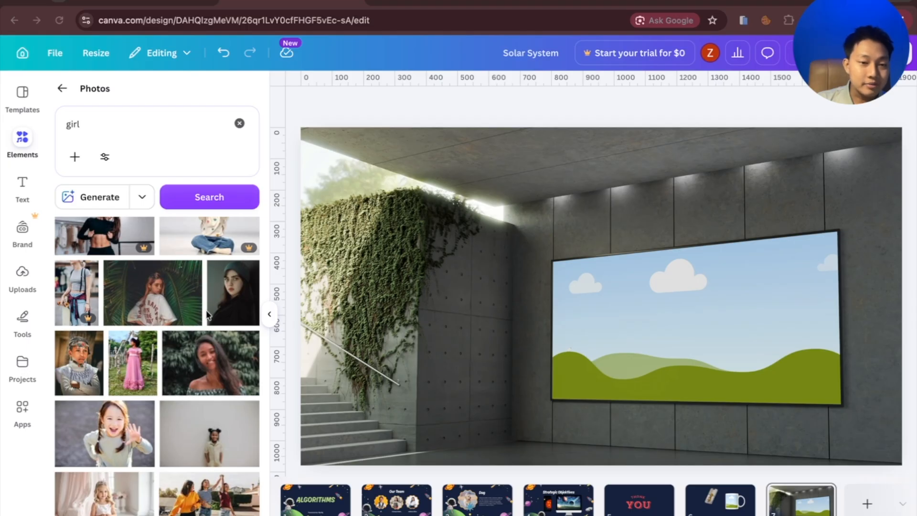
scroll(173, 383, down, 4)
scroll(207, 412, up, 1)
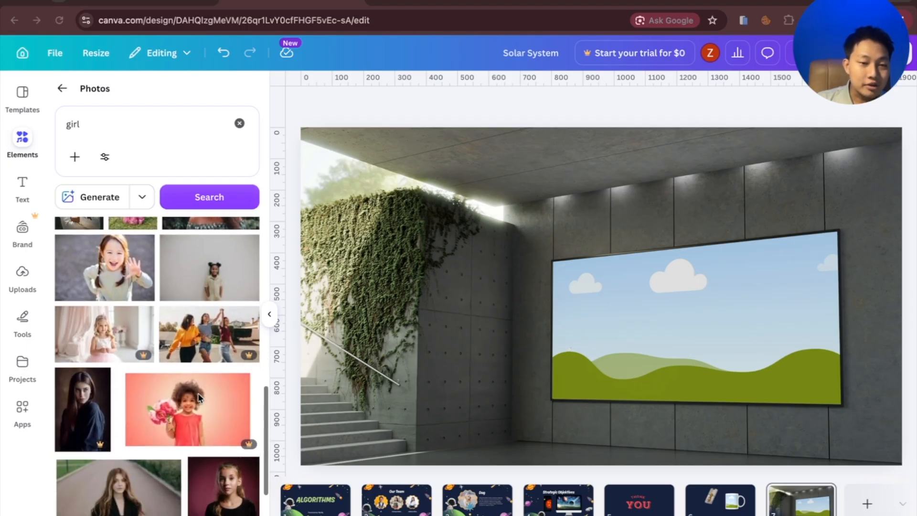
drag(129, 483, 334, 438)
click(130, 482)
drag(138, 483, 862, 412)
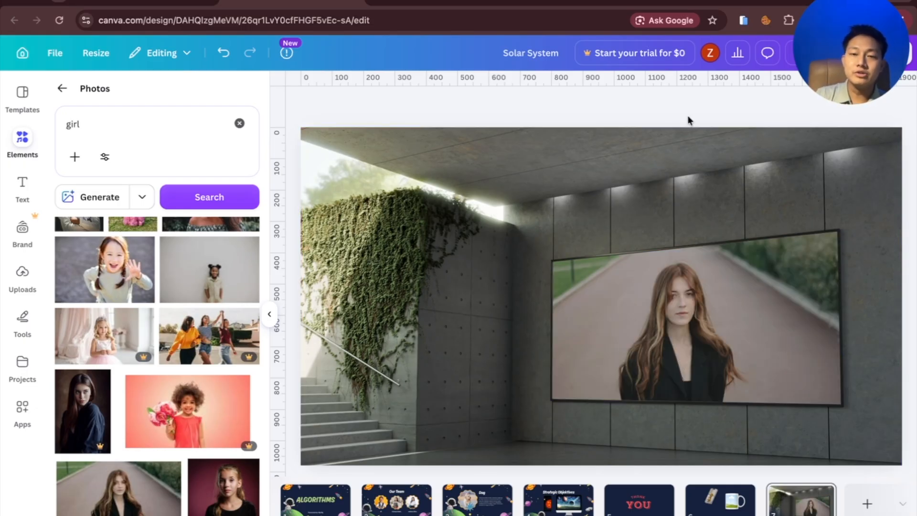
- Fill the mug mockup on the sixth page with the uploaded photo of the man in the white shirt
click(585, 232)
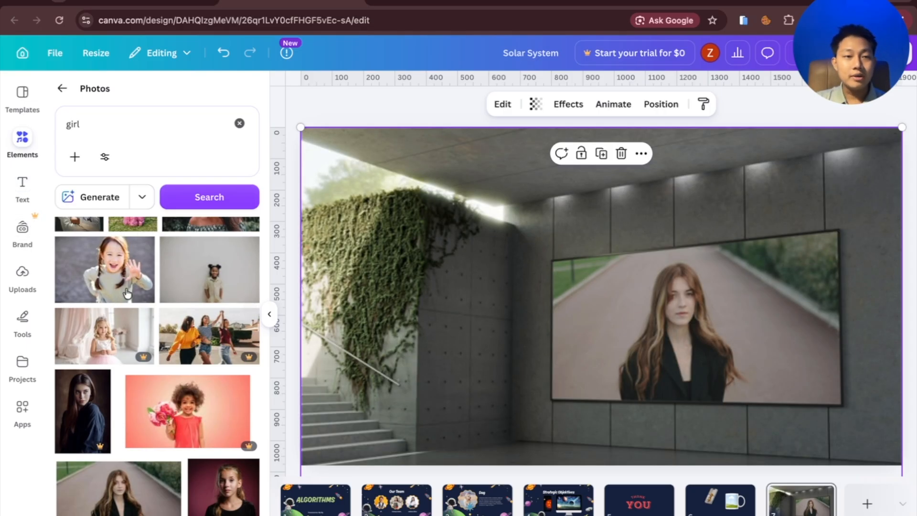
click(25, 292)
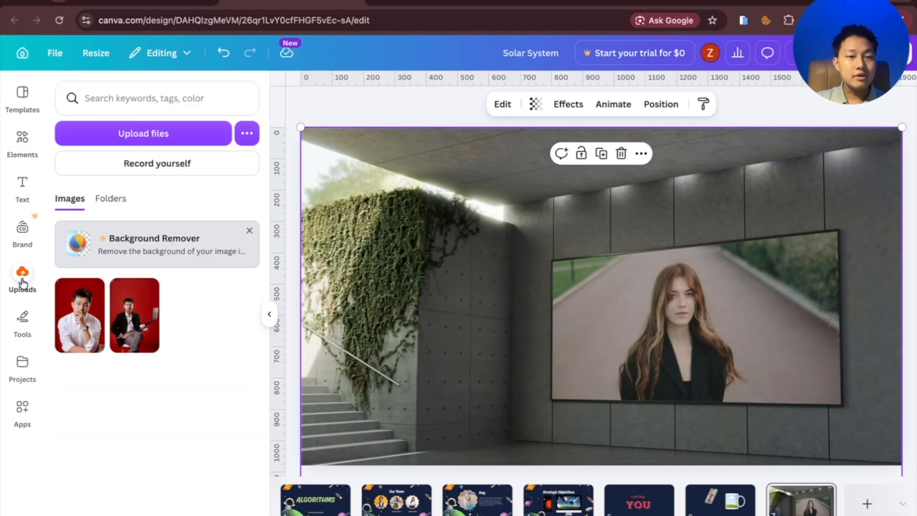
click(724, 492)
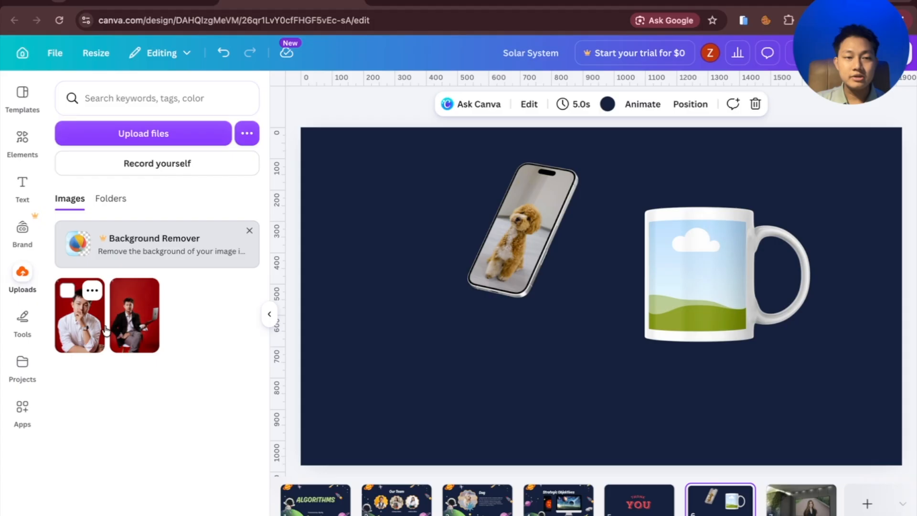
drag(80, 331, 685, 305)
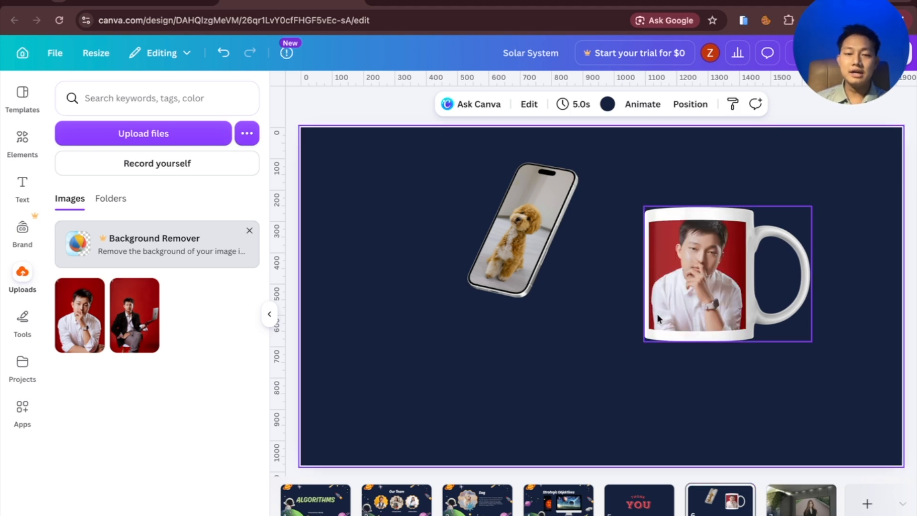
- Present the design full screen from the first page, advance through the slides up to the mockups, and leave the presentation
click(319, 511)
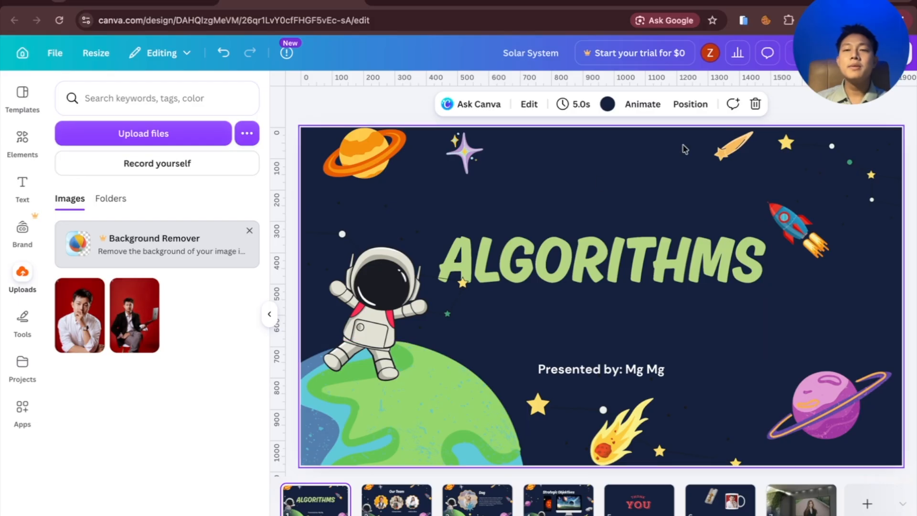
drag(742, 109, 193, 123)
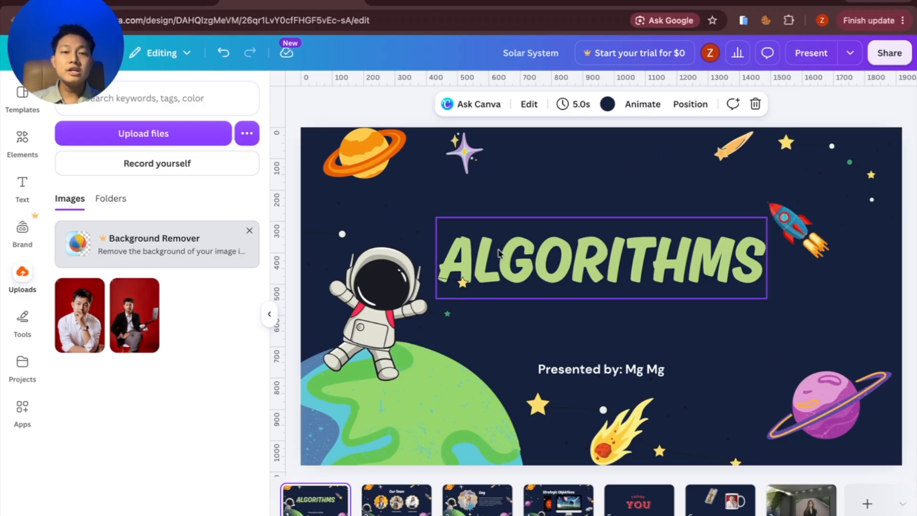
click(812, 53)
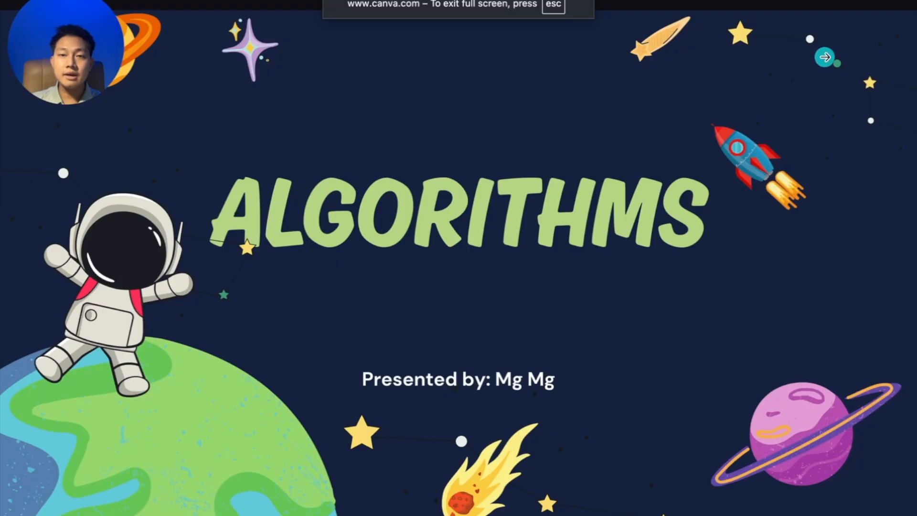
click(822, 233)
click(827, 238)
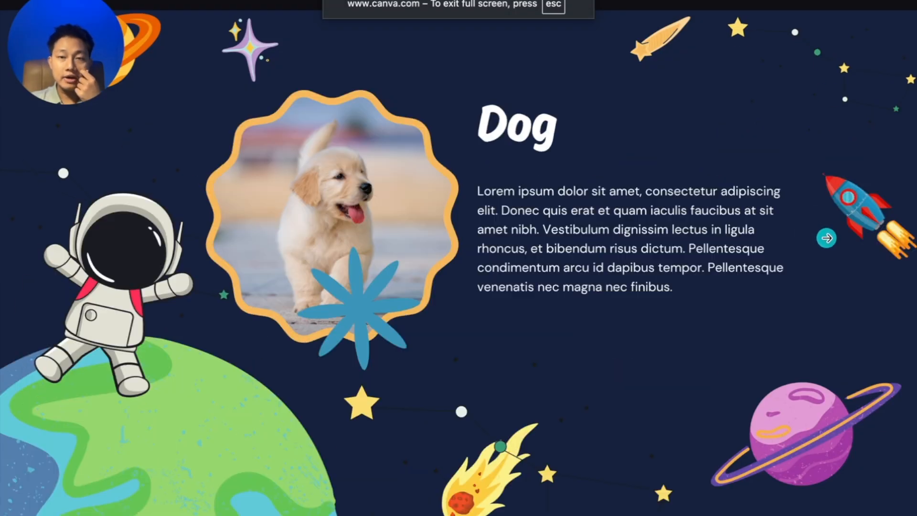
click(826, 238)
click(827, 243)
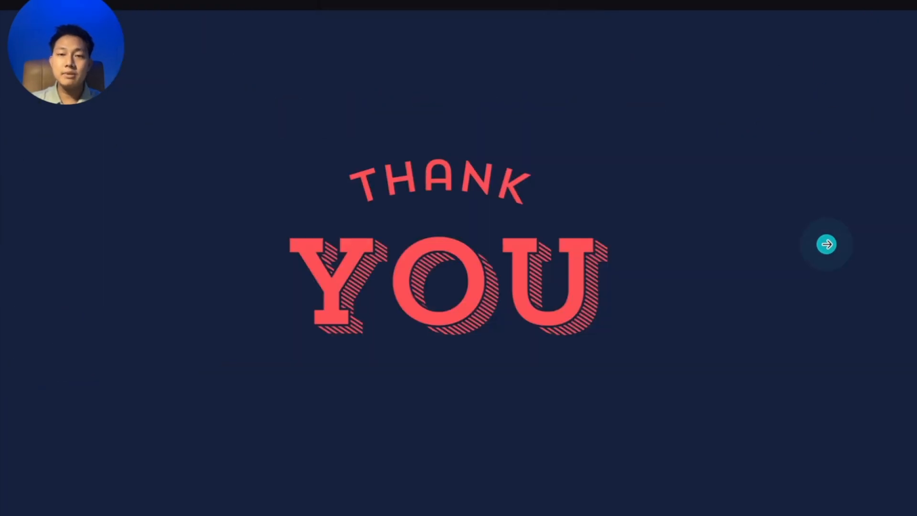
click(827, 244)
key(Escape)
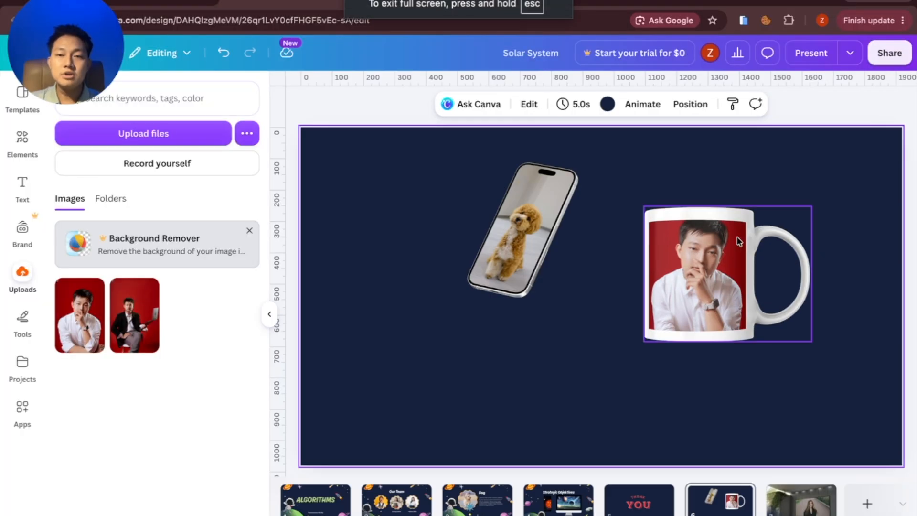
- Apply the Simple page animation to the first page, the Algorithms title slide
click(316, 510)
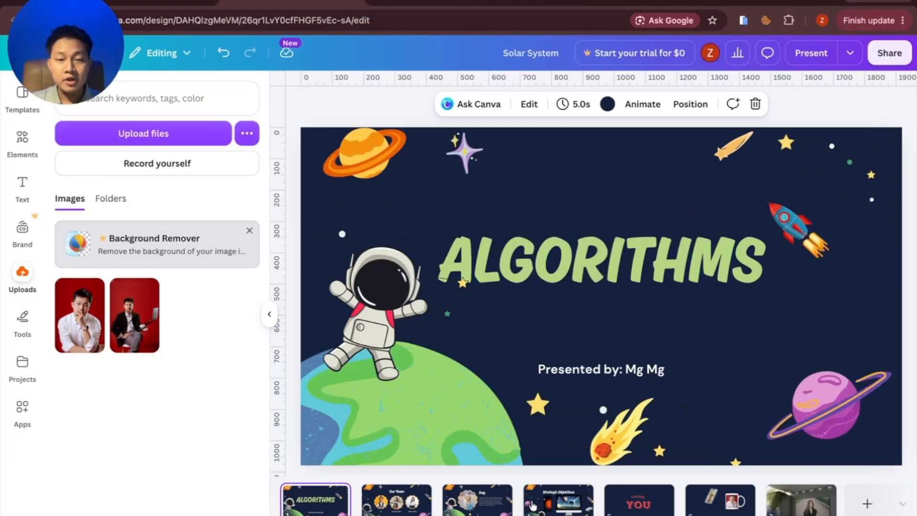
click(643, 105)
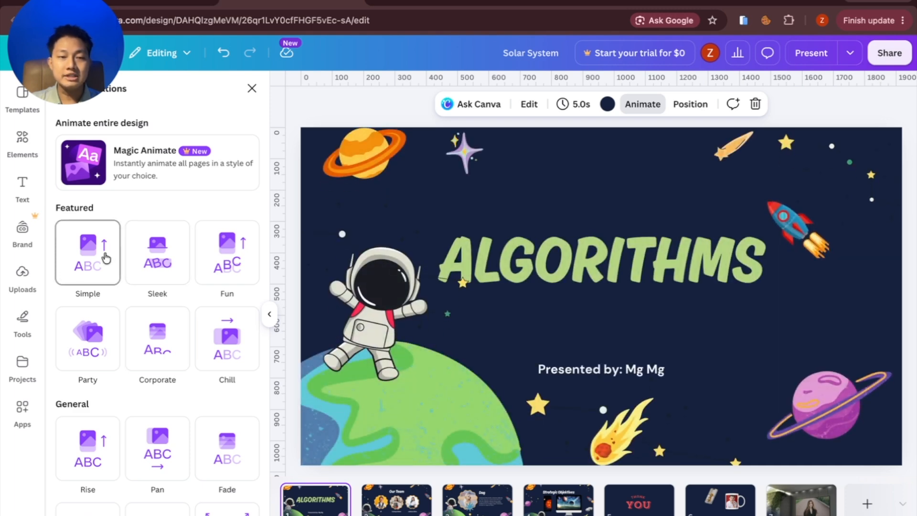
click(106, 258)
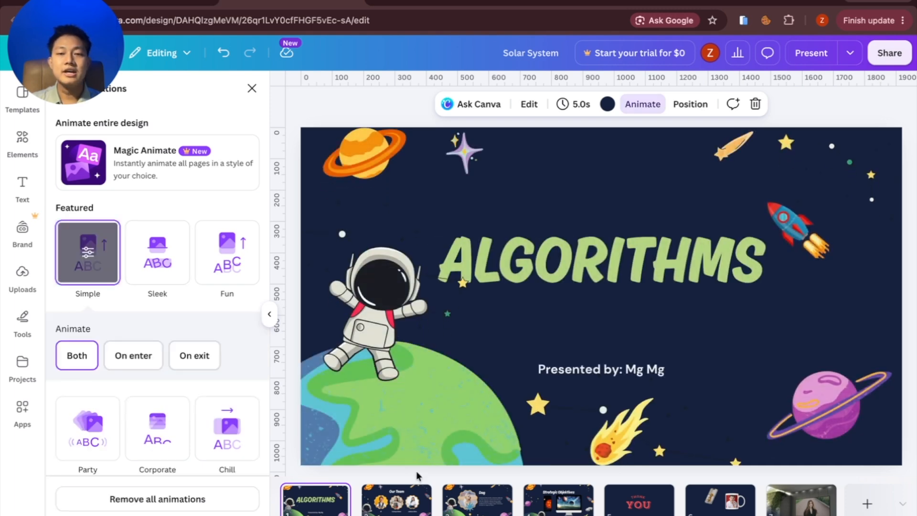
- Apply the Party page animation to the Our Team page
click(396, 499)
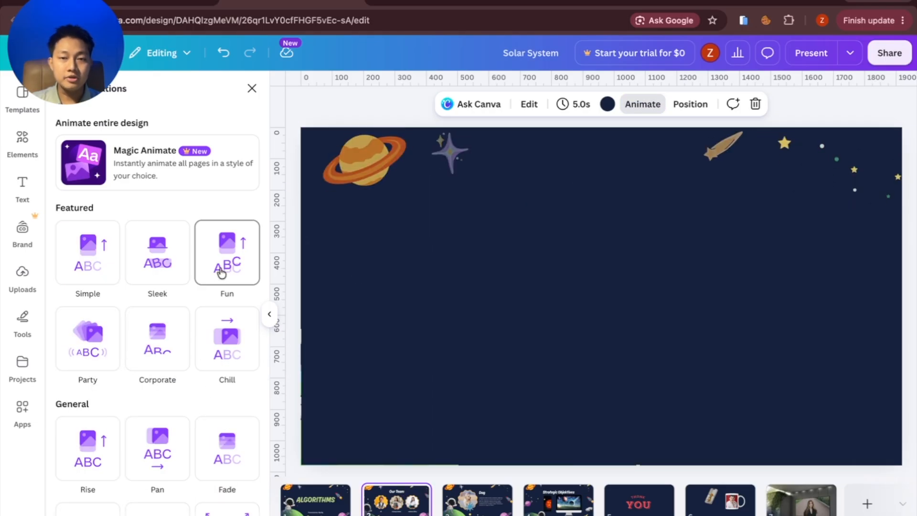
click(172, 271)
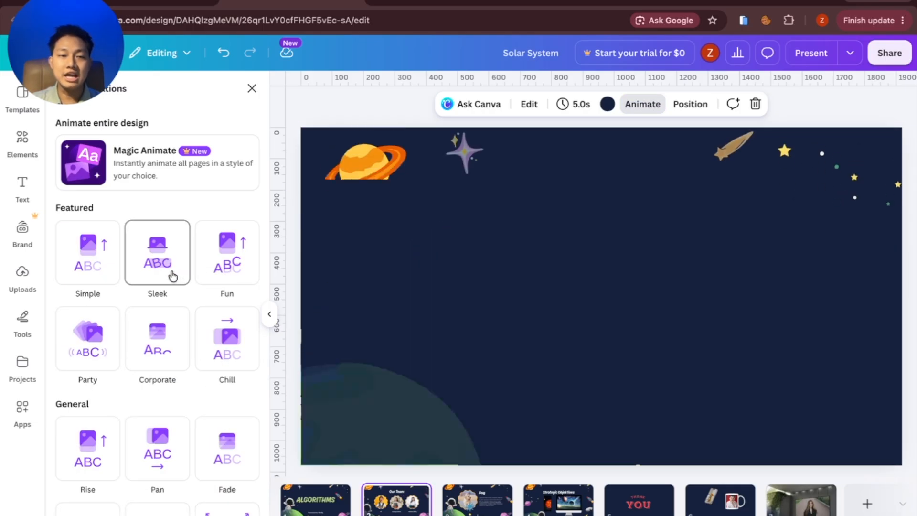
click(172, 327)
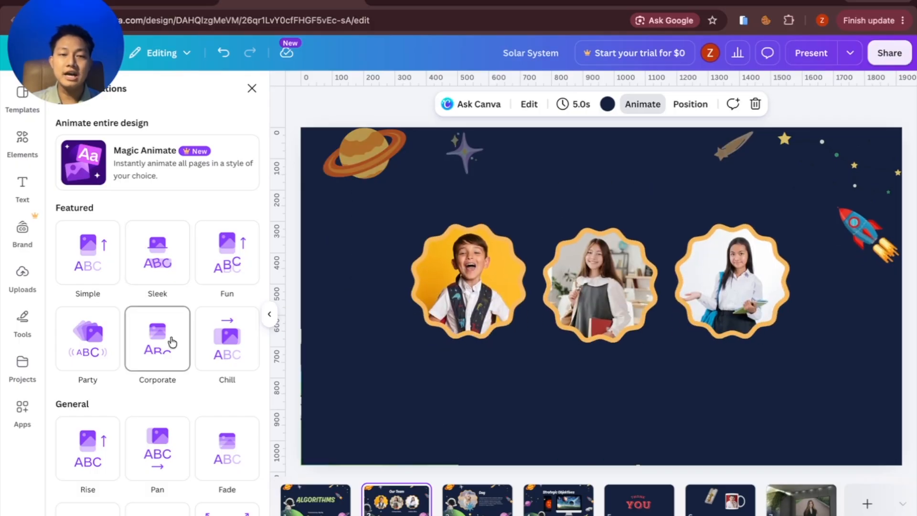
click(113, 343)
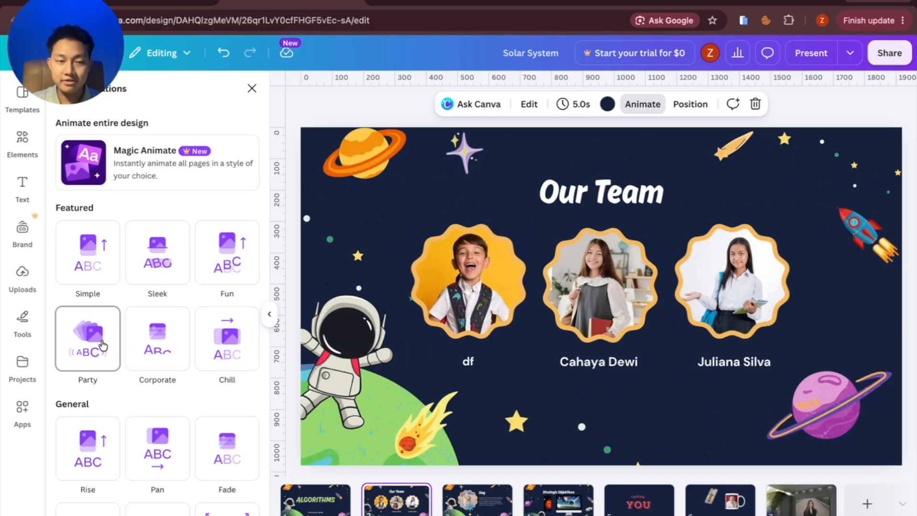
click(104, 345)
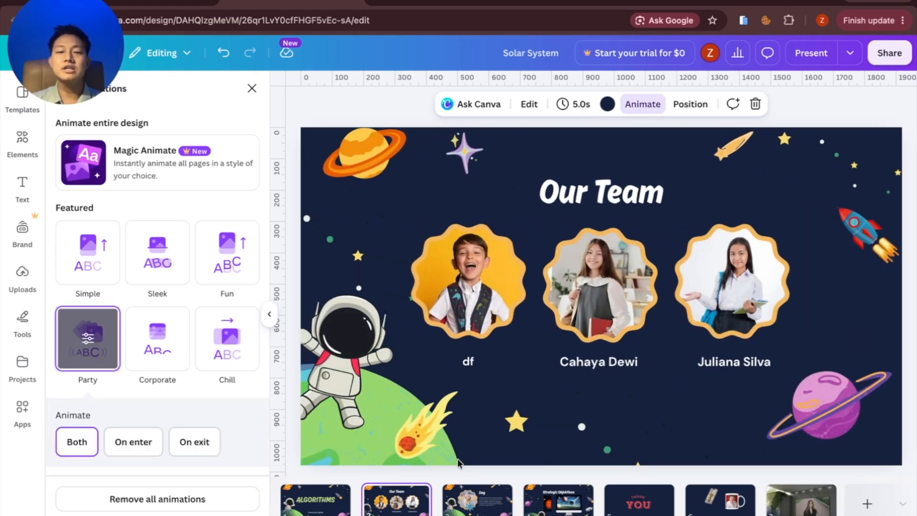
- Apply the Corporate page animation to the Dog page and the Chill animation to the Strategic Objektives page
click(484, 512)
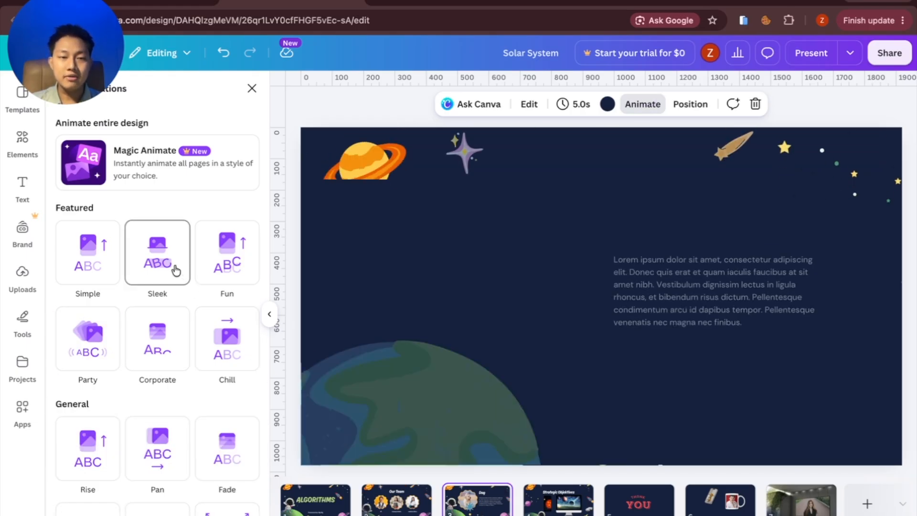
click(157, 339)
click(538, 491)
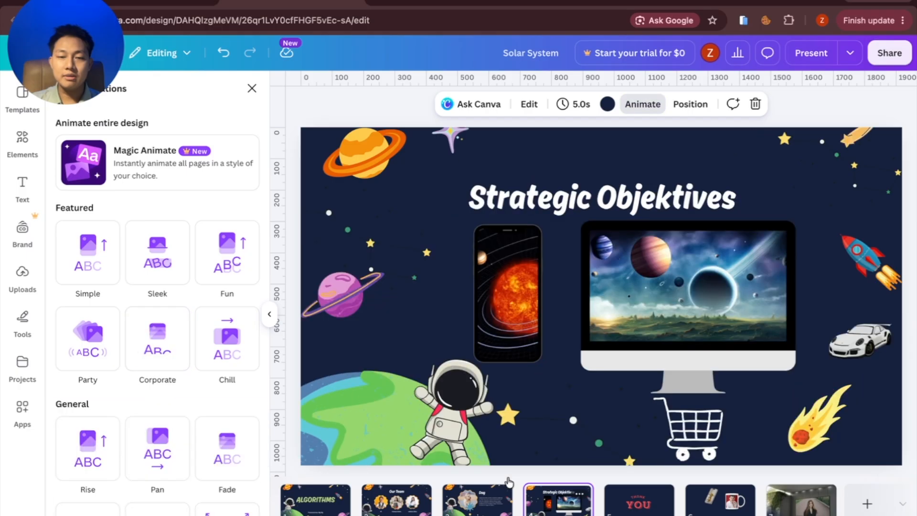
click(226, 337)
- Apply the Pan page animation to the Thank You page and the Corporate animation to the phone and mug mockup page
key(Down)
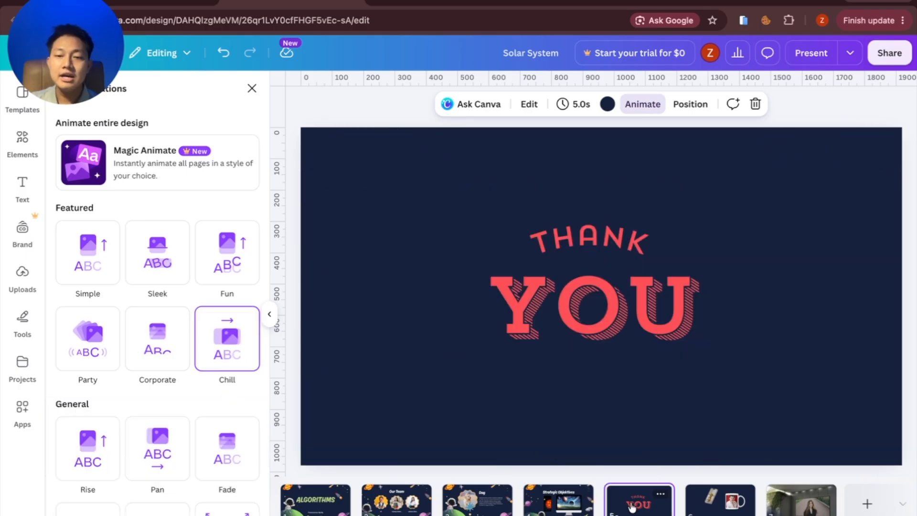
click(139, 445)
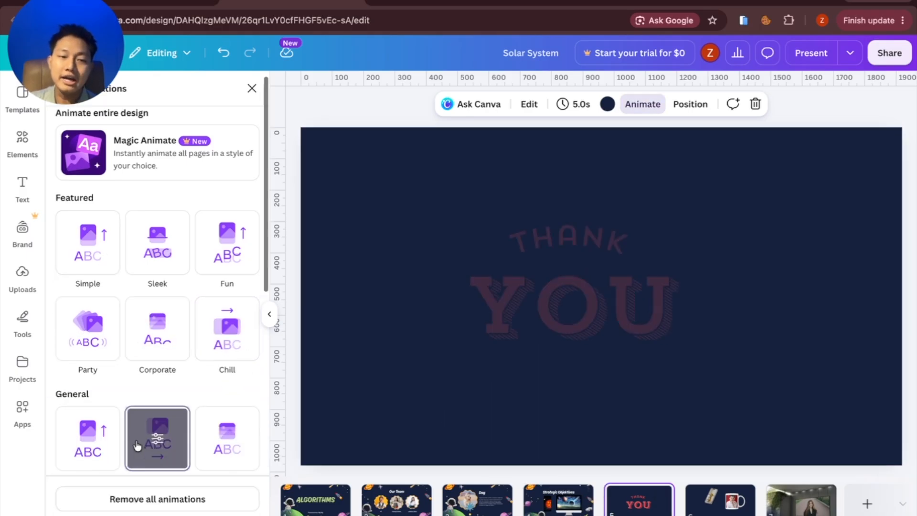
click(720, 505)
click(157, 196)
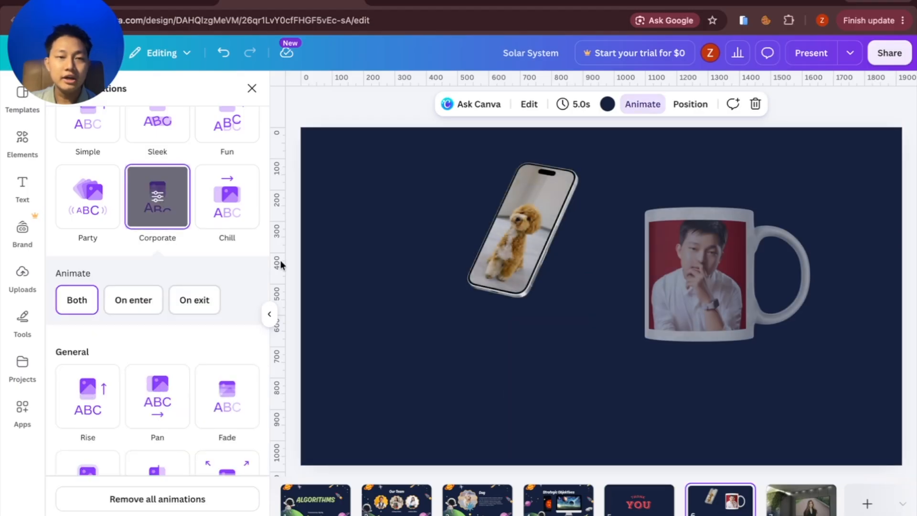
- Apply the Rise page animation to the seventh page with the billboard mockup
click(828, 505)
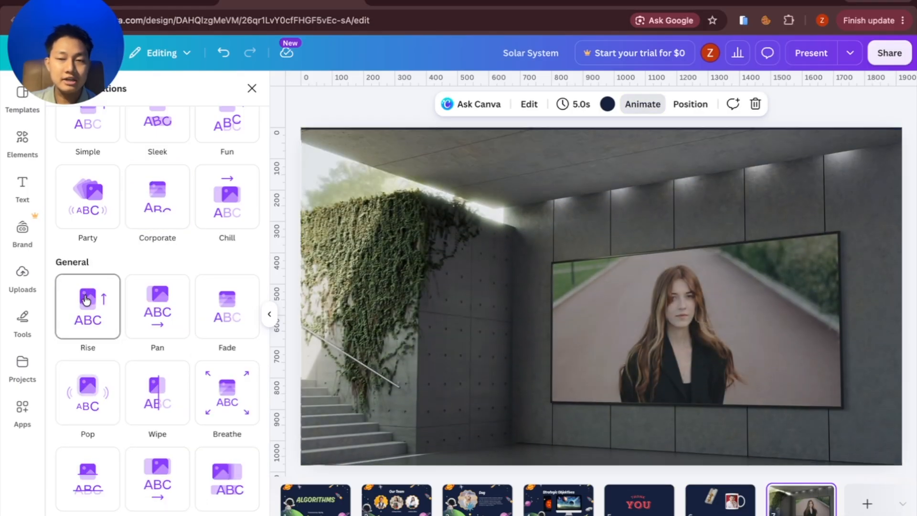
click(87, 292)
- Play the animated presentation full screen from the Algorithms title slide through to the billboard page, and exit it
click(347, 500)
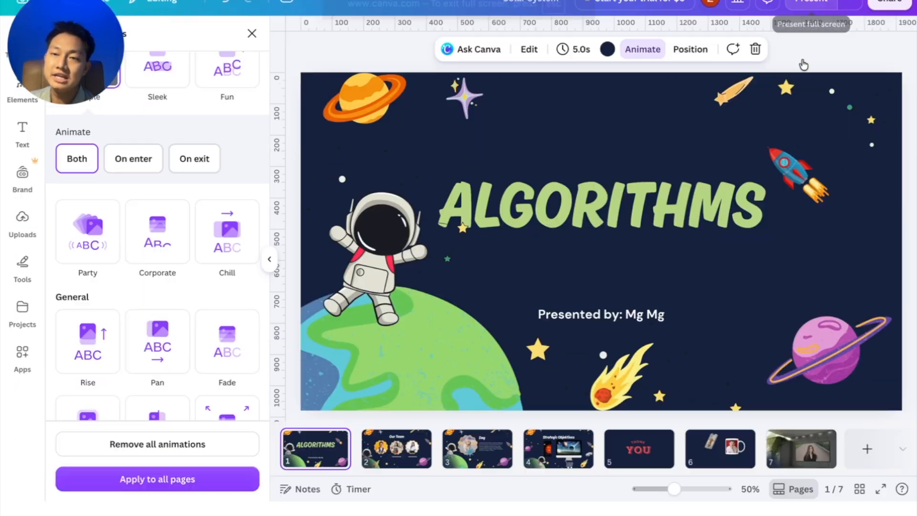
click(805, 60)
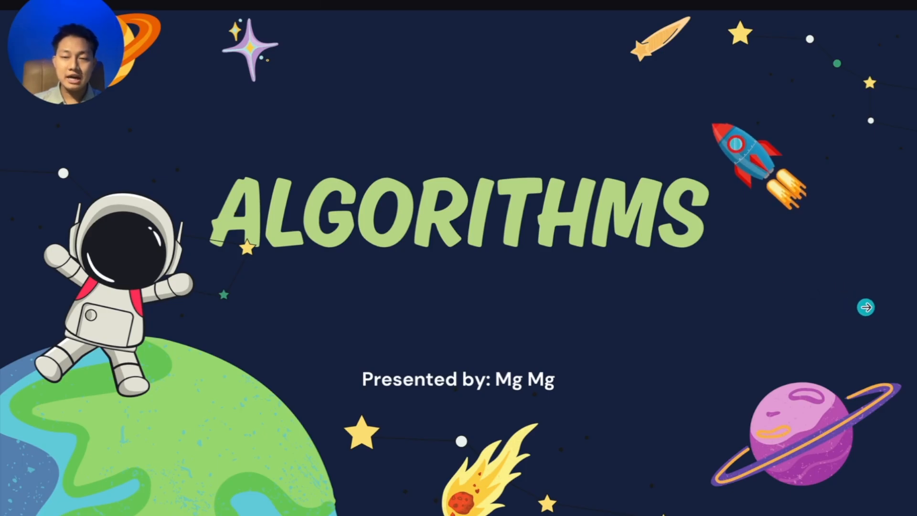
click(866, 307)
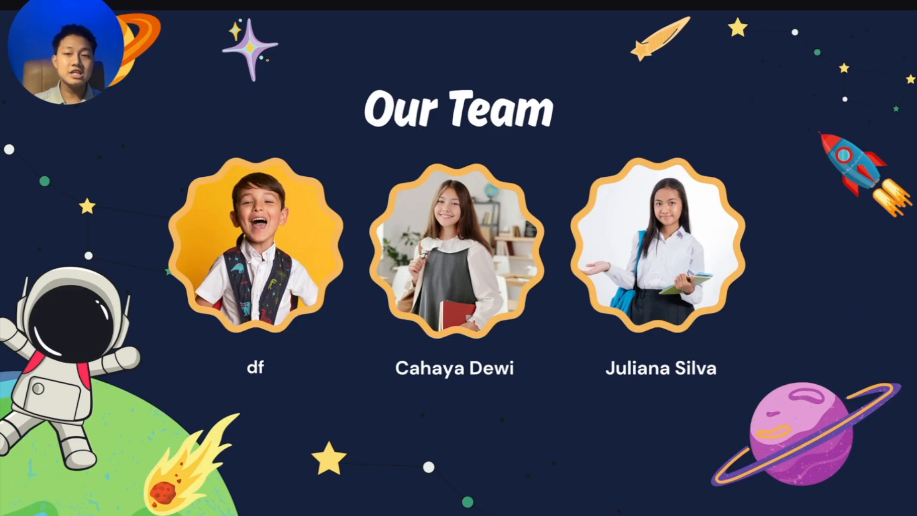
click(837, 309)
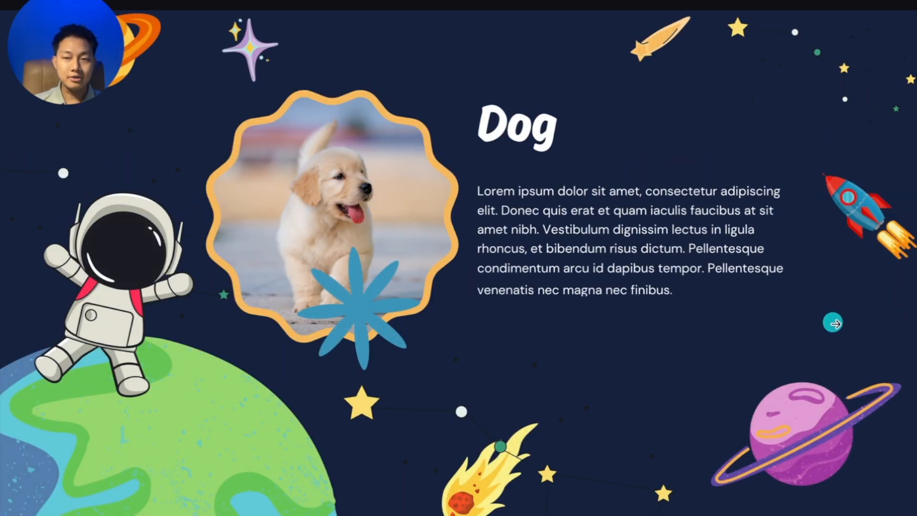
click(839, 326)
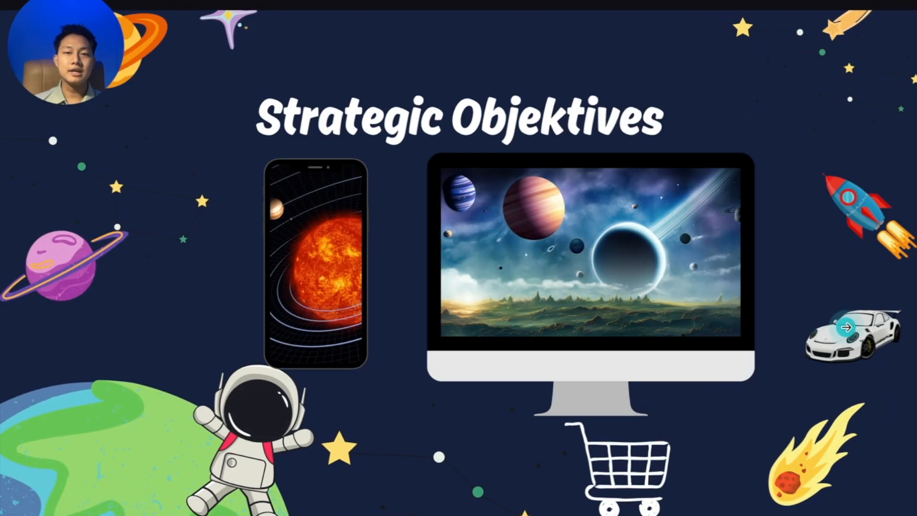
click(843, 314)
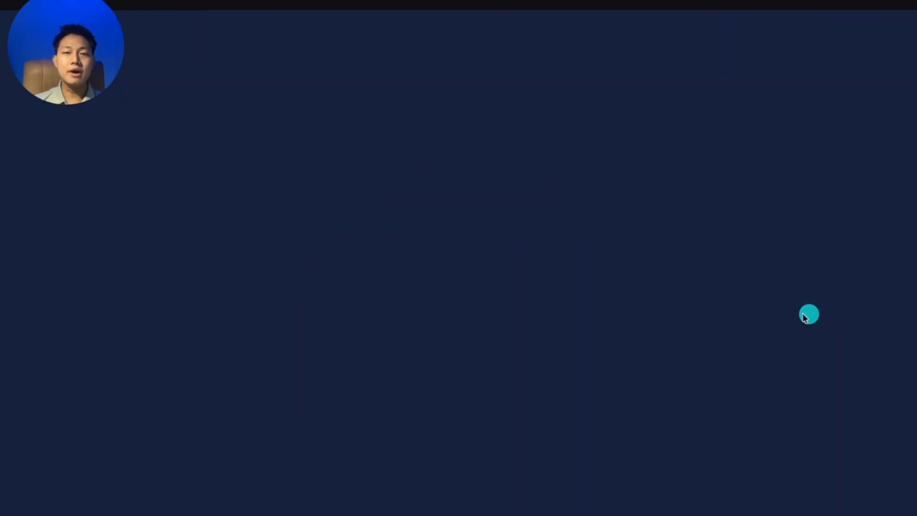
click(808, 329)
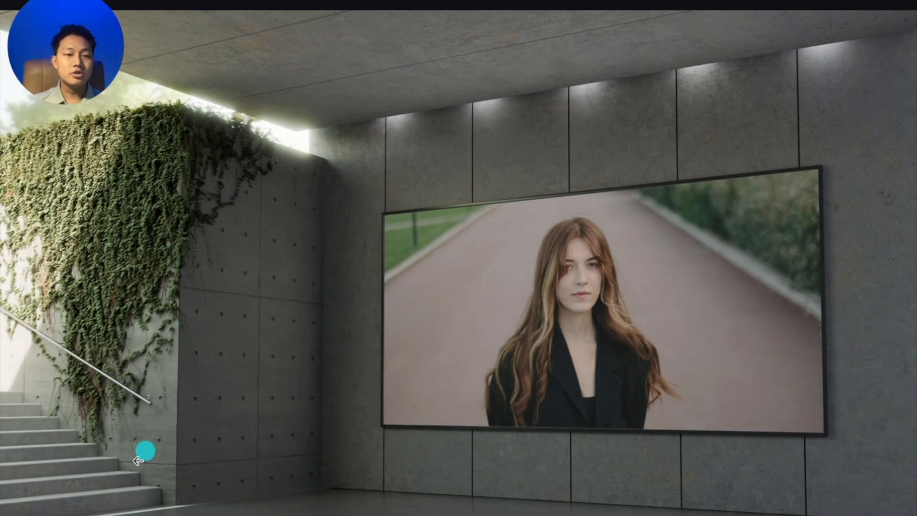
key(Escape)
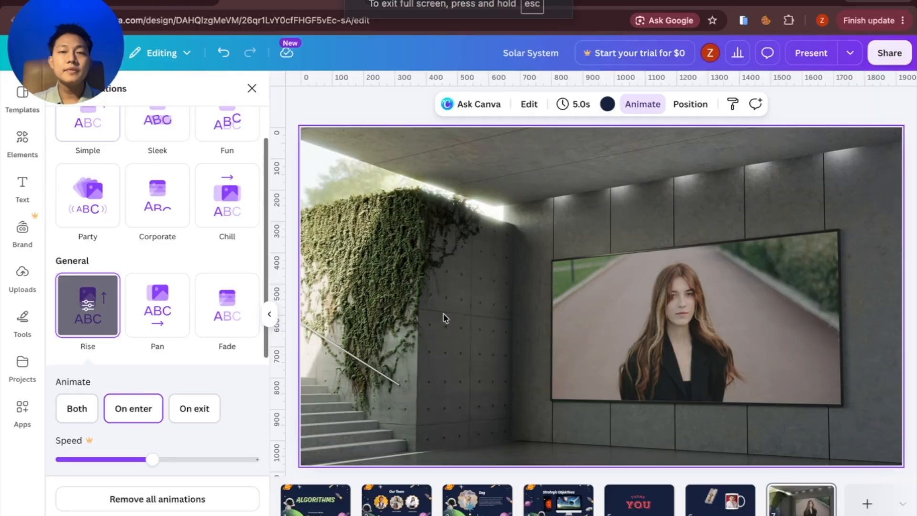